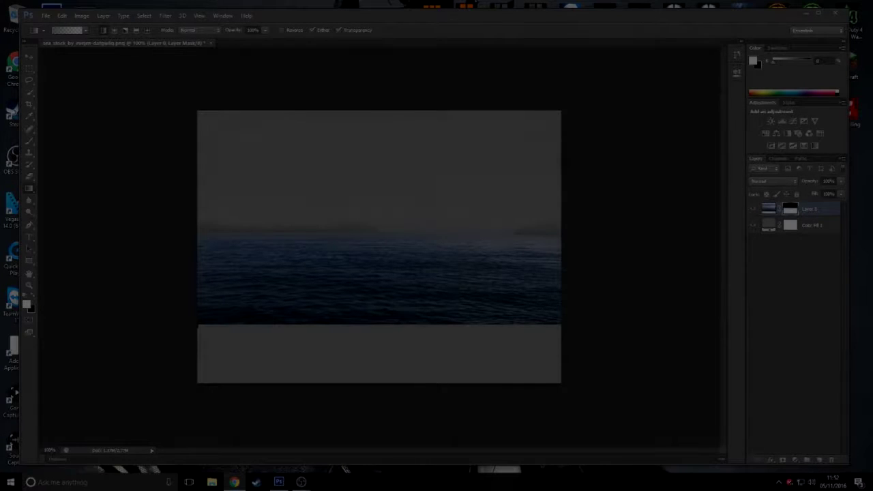
Open the purple sunset sea stock JPG from the Desktop as a second document.
{"action": "left_click", "coordinate": [46, 15]}
{"action": "left_click", "coordinate": [62, 61]}
{"action": "scroll", "coordinate": [616, 243], "scroll_direction": "down", "scroll_amount": 1}
{"action": "scroll", "coordinate": [616, 225], "scroll_direction": "up", "scroll_amount": 3}
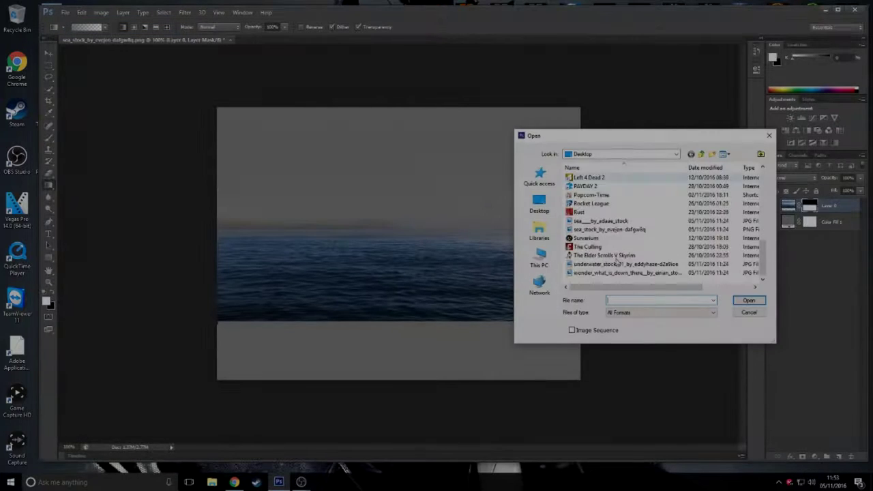
{"action": "double_click", "coordinate": [600, 220]}
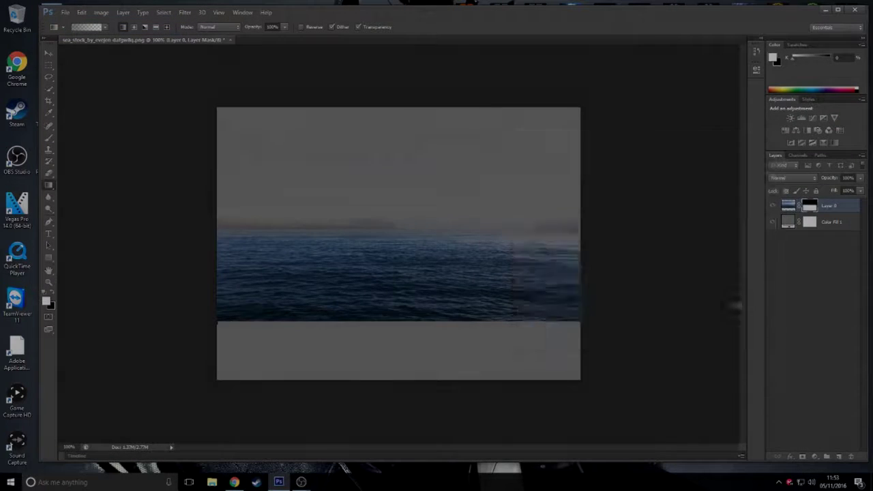
Content-aware fill the white strips along the photo's right and left edges.
{"action": "key", "text": "w"}
{"action": "left_click", "coordinate": [516, 93]}
{"action": "key", "text": "shift+F5"}
{"action": "key", "text": "Escape"}
{"action": "key", "text": "m"}
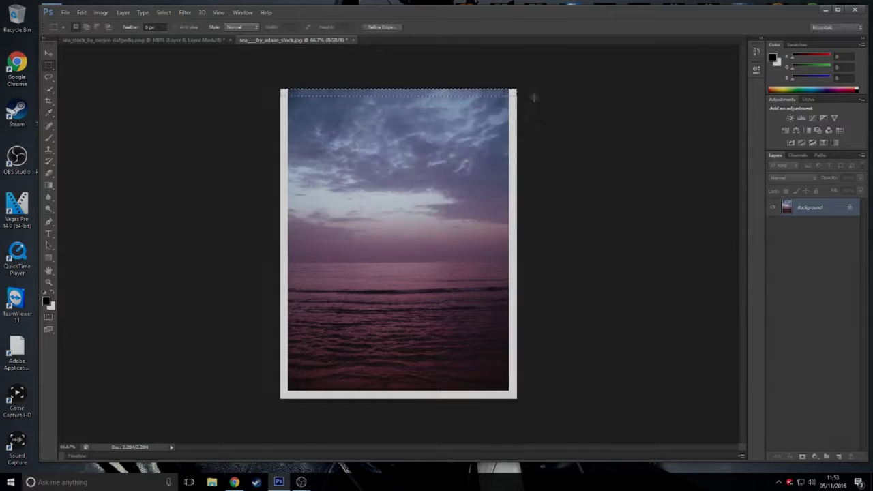
{"action": "left_click_drag", "start_coordinate": [532, 90], "coordinate": [509, 413]}
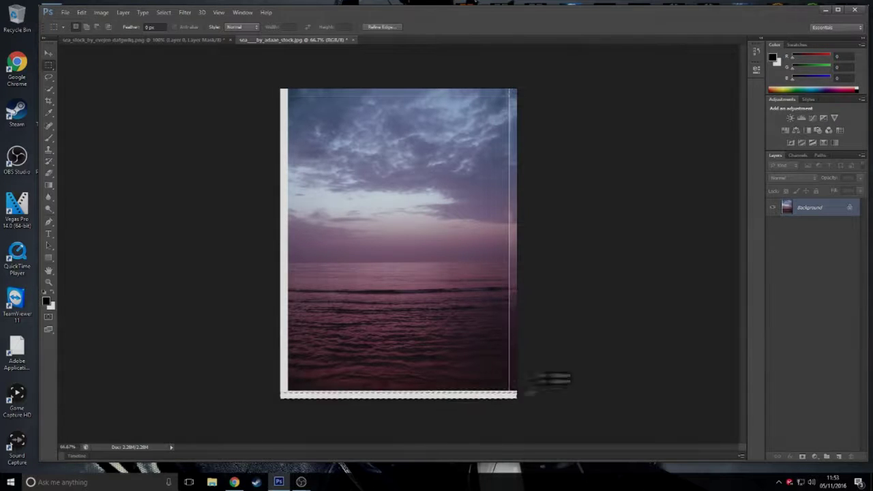
{"action": "key", "text": "shift+F5"}
{"action": "key", "text": "Return"}
{"action": "left_click_drag", "start_coordinate": [289, 83], "coordinate": [285, 412]}
{"action": "key", "text": "shift+F5"}
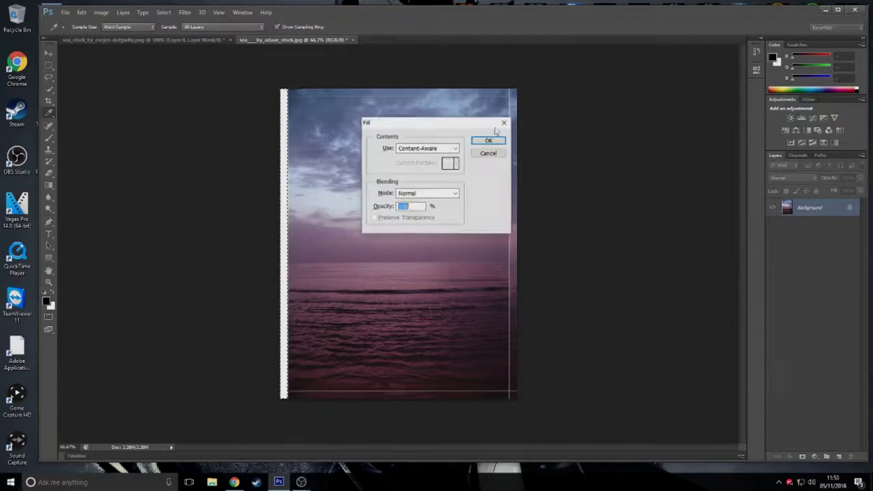
{"action": "key", "text": "Return"}
Drag the purple photo into the composite, resize it, and place it below Layer 0.
{"action": "key", "text": "v"}
{"action": "left_click_drag", "start_coordinate": [385, 241], "coordinate": [440, 292]}
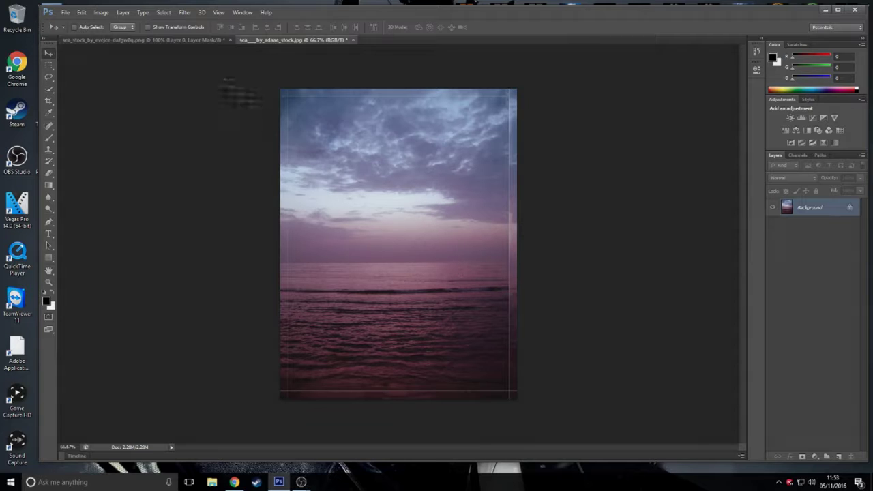
{"action": "key", "text": "ctrl+t"}
{"action": "left_click_drag", "start_coordinate": [298, 118], "coordinate": [448, 302]}
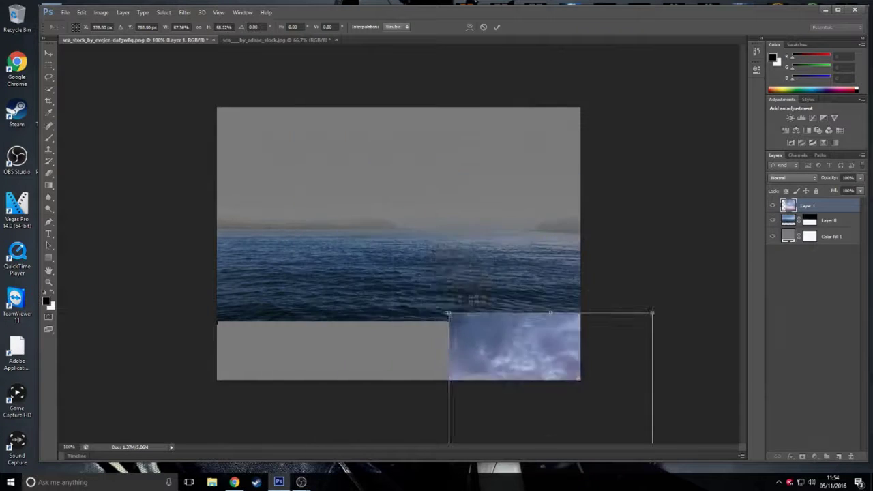
{"action": "left_click_drag", "start_coordinate": [490, 339], "coordinate": [335, 146]}
{"action": "key", "text": "Return"}
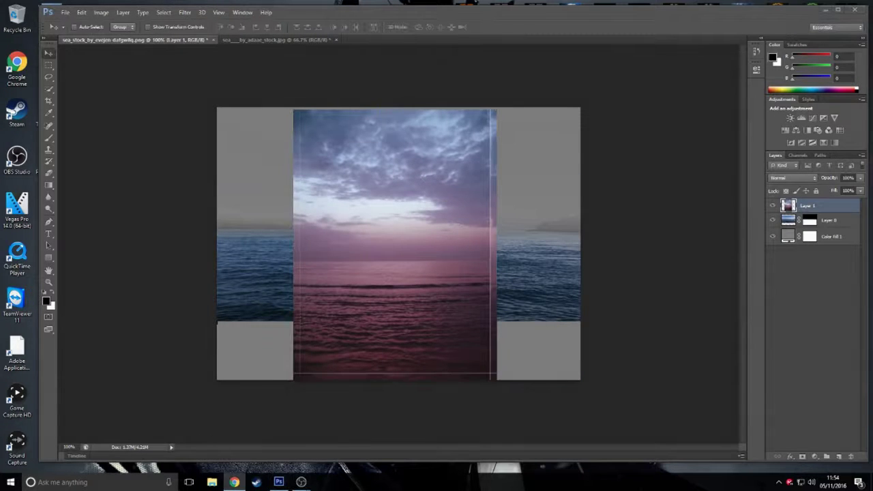
{"action": "left_click_drag", "start_coordinate": [826, 205], "coordinate": [826, 229]}
Flip the purple photo horizontally and enlarge it to cover the canvas.
{"action": "key", "text": "ctrl+t"}
{"action": "mouse_move", "coordinate": [496, 379]}
{"action": "left_mouse_down"}
{"action": "mouse_move", "coordinate": [593, 410]}
{"action": "mouse_move", "coordinate": [444, 335]}
{"action": "mouse_move", "coordinate": [214, 416]}
{"action": "mouse_move", "coordinate": [212, 453]}
{"action": "left_mouse_up"}
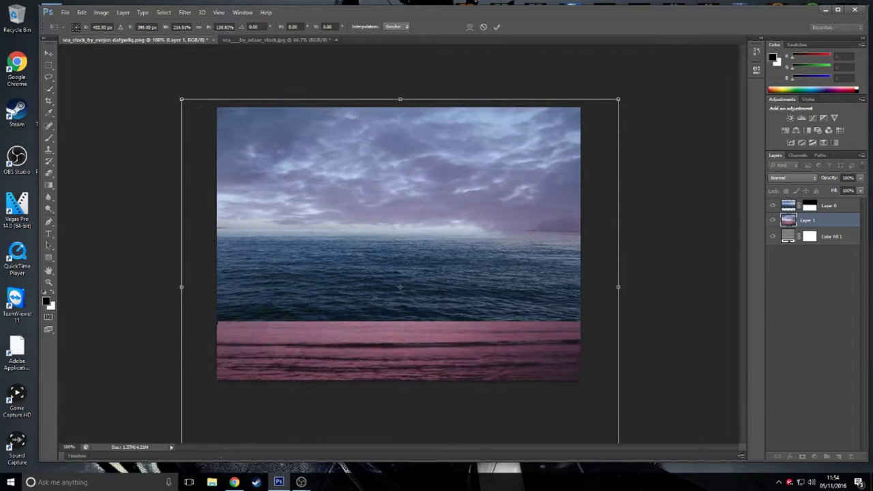
{"action": "right_click", "coordinate": [513, 254]}
{"action": "left_click", "coordinate": [437, 381]}
{"action": "left_click_drag", "start_coordinate": [419, 325], "coordinate": [437, 332]}
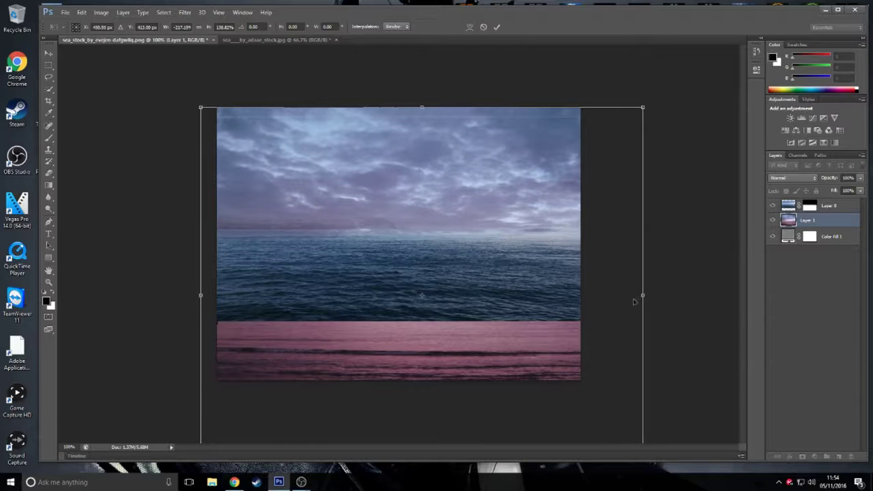
{"action": "left_click_drag", "start_coordinate": [637, 107], "coordinate": [648, 78]}
{"action": "left_click_drag", "start_coordinate": [400, 207], "coordinate": [406, 217]}
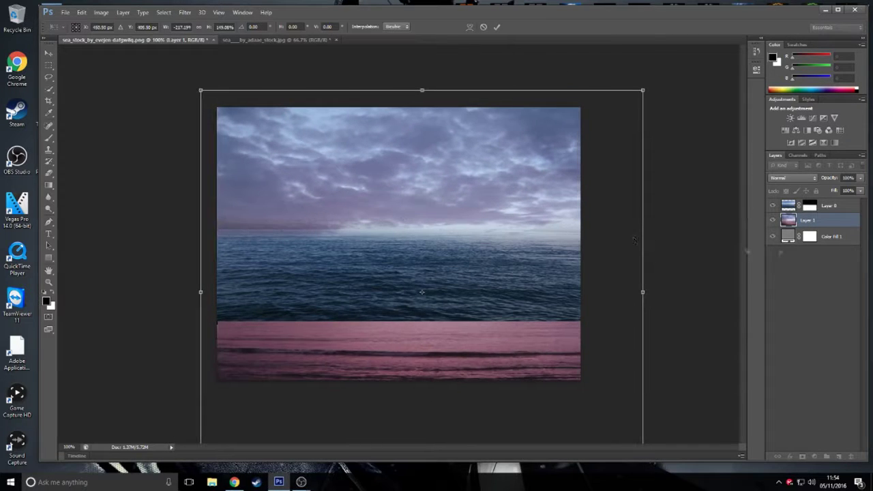
{"action": "left_click", "coordinate": [496, 26]}
Rename the new photo layer to 'Sky'.
{"action": "right_click", "coordinate": [808, 221]}
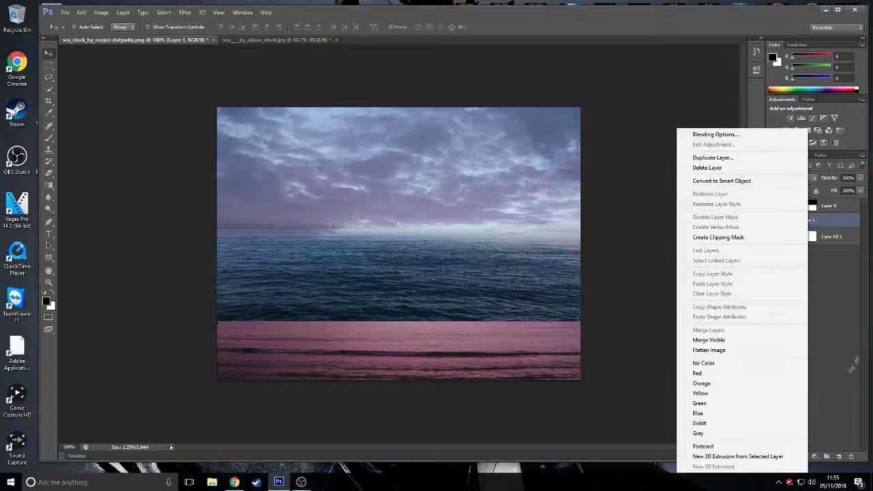
{"action": "double_click", "coordinate": [805, 221]}
{"action": "type", "text": "Sky"}
{"action": "key", "text": "Return"}
{"action": "left_click", "coordinate": [234, 482]}
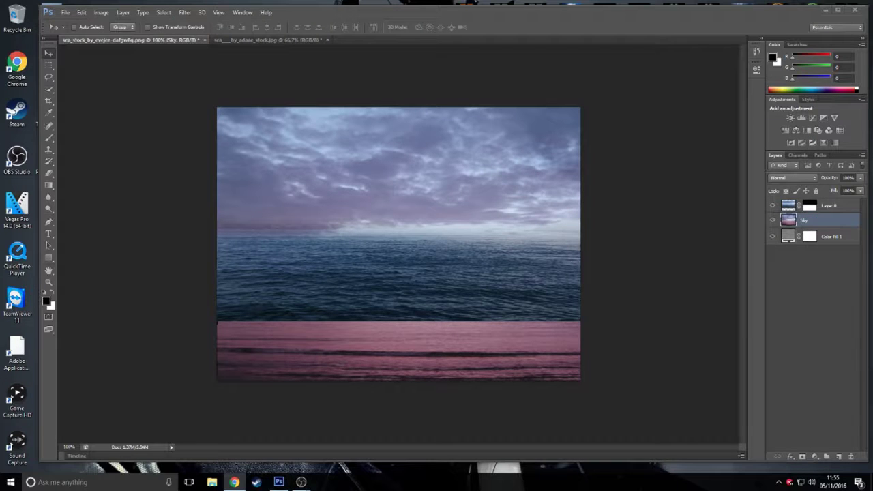
Add a Hue/Saturation layer clipped to Sky with Saturation -40, then hide it.
{"action": "left_click", "coordinate": [814, 456]}
{"action": "left_click", "coordinate": [809, 346]}
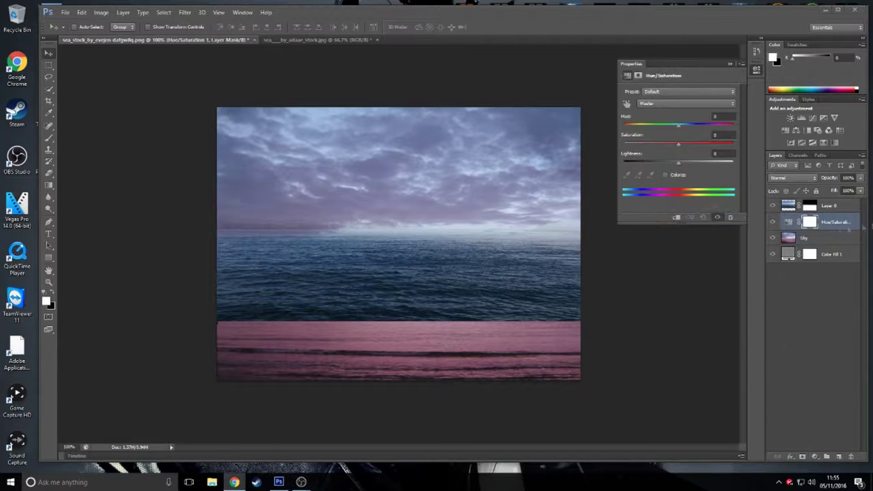
{"action": "left_click", "coordinate": [676, 217]}
{"action": "left_click_drag", "start_coordinate": [678, 144], "coordinate": [655, 151]}
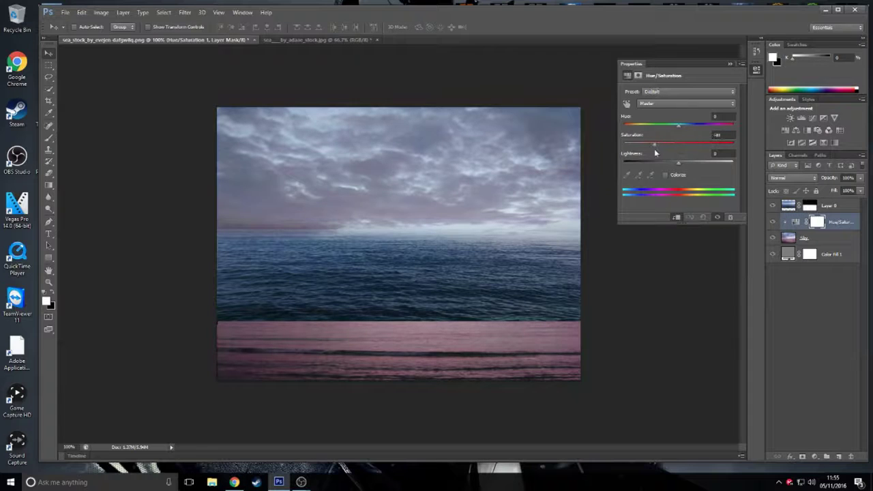
{"action": "left_click", "coordinate": [730, 65]}
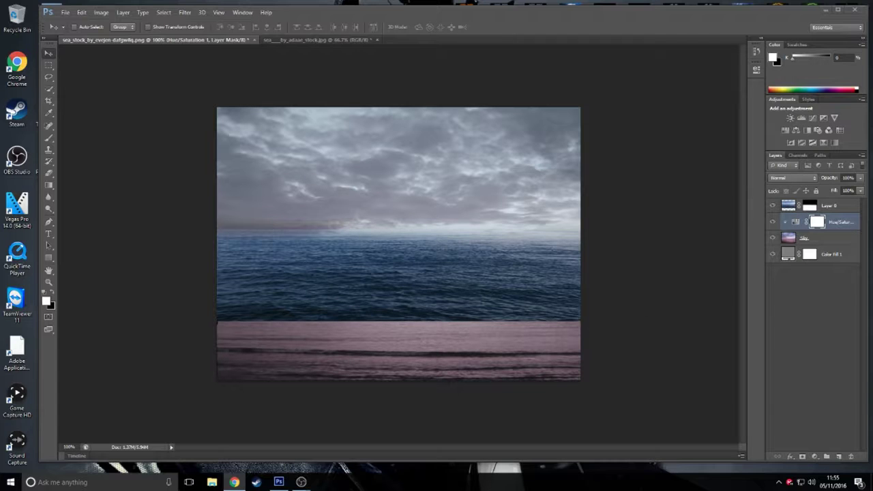
{"action": "left_click", "coordinate": [773, 224]}
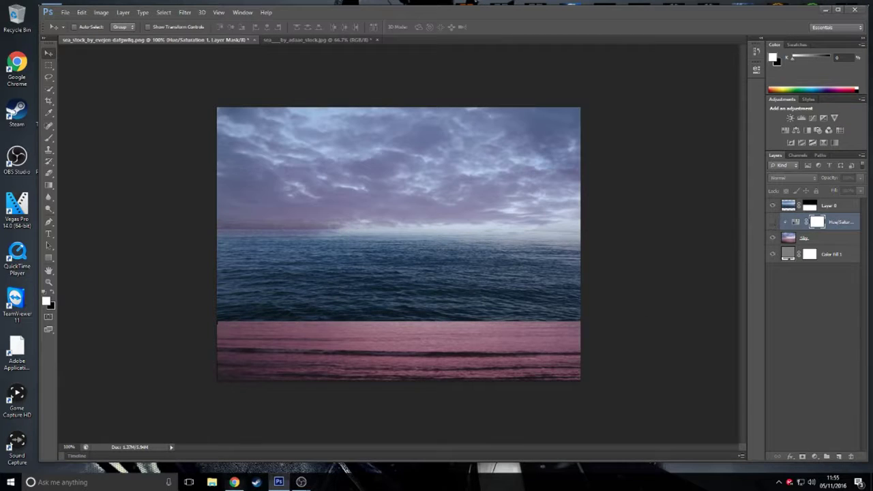
Add a Levels adjustment with input black 41 and output white 188.
{"action": "left_click", "coordinate": [814, 456]}
{"action": "left_click", "coordinate": [818, 301]}
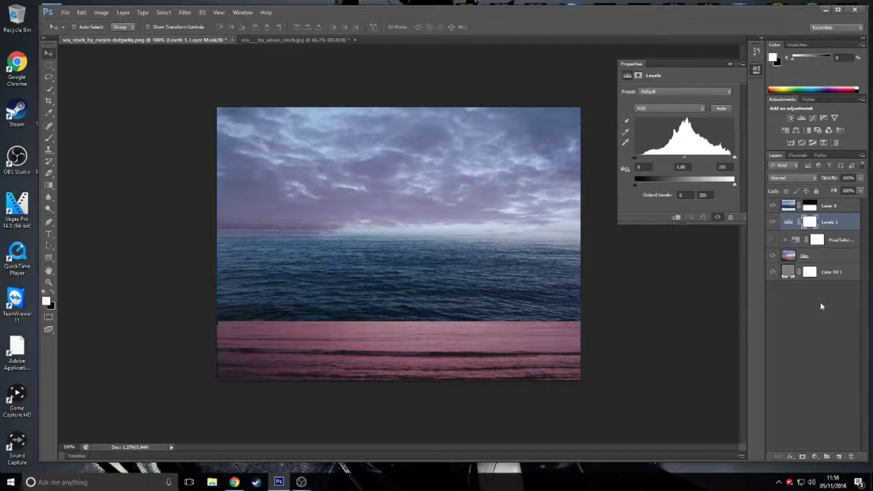
{"action": "left_click_drag", "start_coordinate": [734, 184], "coordinate": [708, 185]}
{"action": "mouse_move", "coordinate": [635, 157]}
{"action": "left_mouse_down"}
{"action": "mouse_move", "coordinate": [650, 156]}
{"action": "mouse_move", "coordinate": [644, 161]}
{"action": "left_mouse_up"}
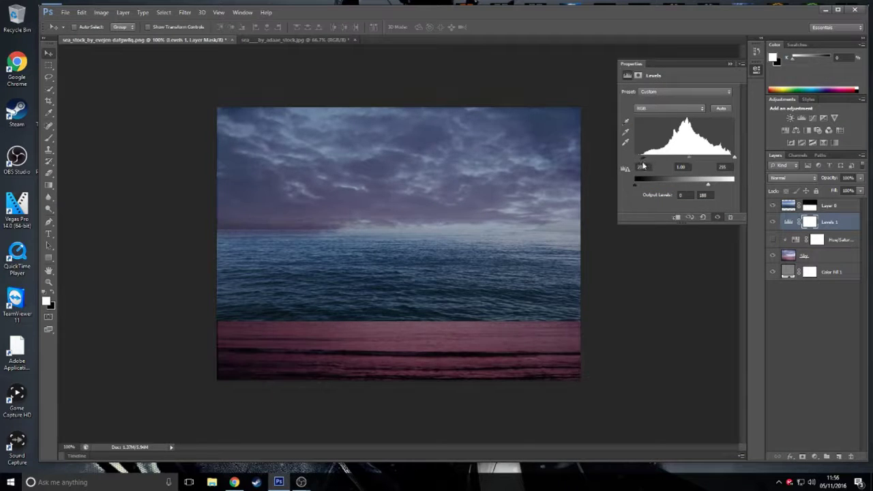
{"action": "left_click", "coordinate": [754, 69]}
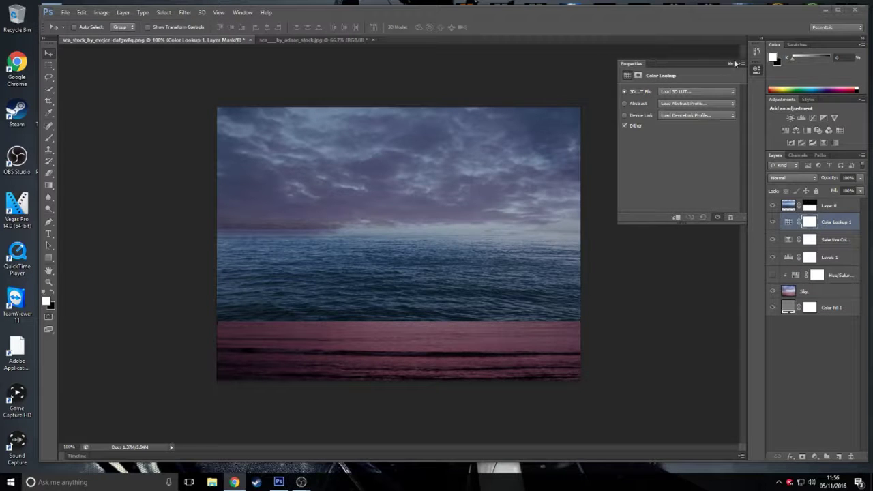
{"action": "left_click", "coordinate": [731, 63]}
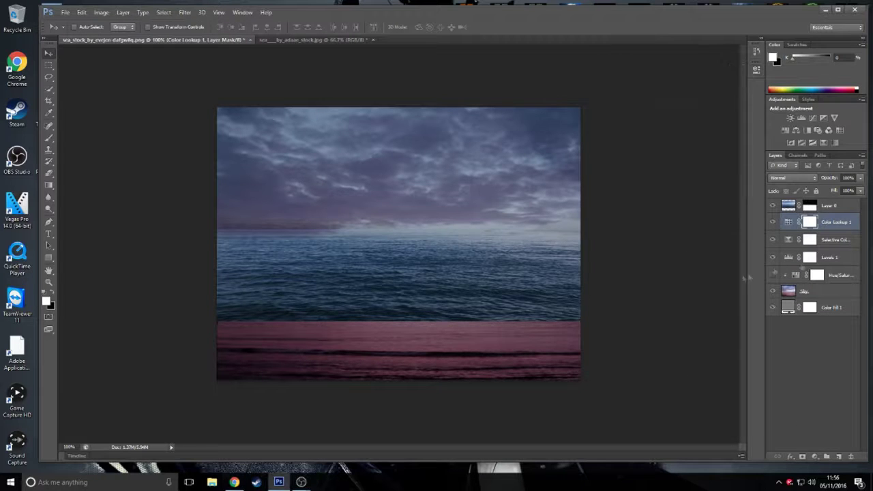
Delete the Color Lookup 1 and Selective Color adjustment layers.
{"action": "key", "text": "z"}
{"action": "left_click", "coordinate": [832, 222]}
{"action": "right_click", "coordinate": [830, 222]}
{"action": "left_click", "coordinate": [727, 167]}
{"action": "key", "text": "Return"}
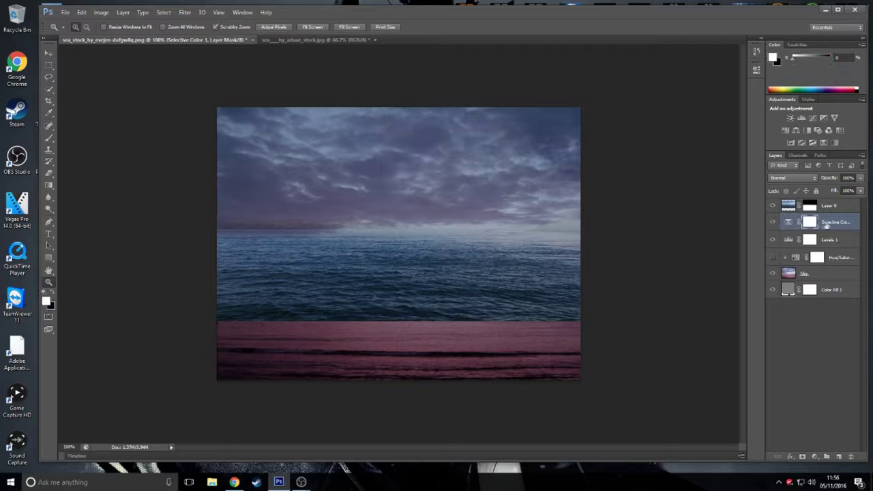
{"action": "right_click", "coordinate": [842, 223]}
{"action": "left_click", "coordinate": [727, 167]}
{"action": "key", "text": "Return"}
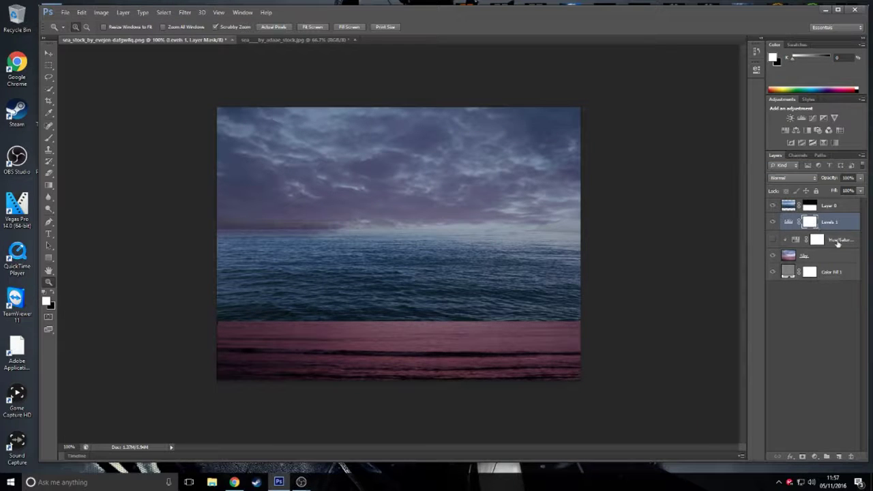
Add a second Levels adjustment, then delete it.
{"action": "left_click", "coordinate": [815, 456]}
{"action": "left_click", "coordinate": [822, 310]}
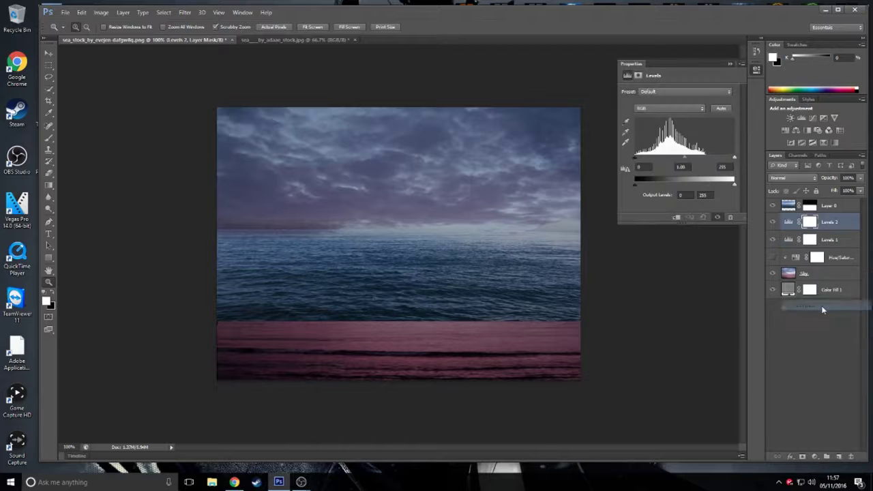
{"action": "right_click", "coordinate": [825, 222]}
{"action": "left_click", "coordinate": [727, 167]}
{"action": "key", "text": "Return"}
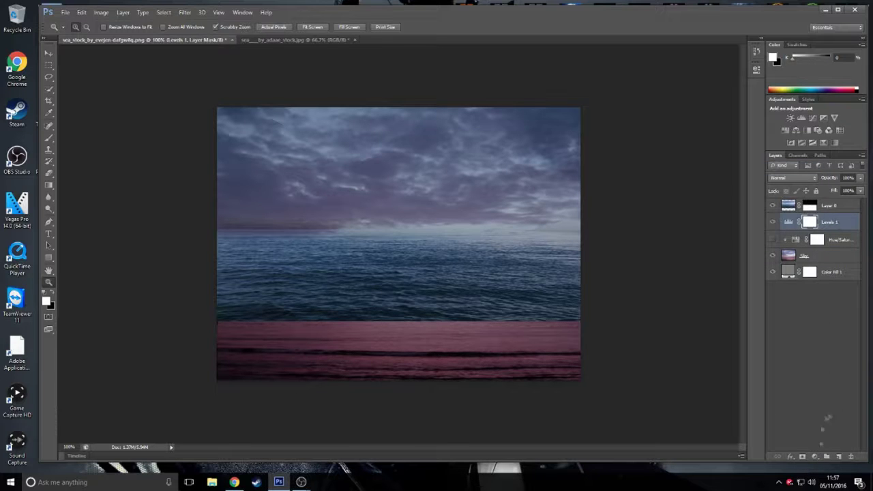
Add a Color Balance adjustment with a slight Cyan–Red nudge.
{"action": "left_click", "coordinate": [815, 456]}
{"action": "left_click", "coordinate": [821, 349]}
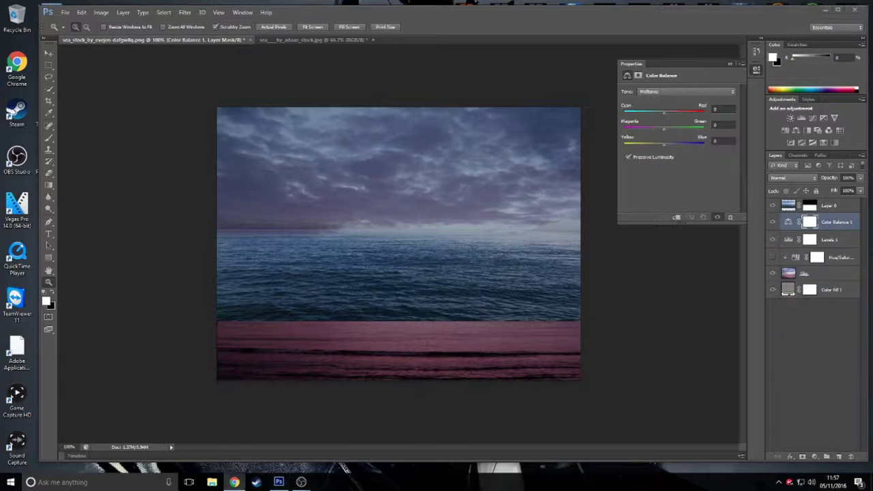
{"action": "left_click_drag", "start_coordinate": [664, 112], "coordinate": [666, 116]}
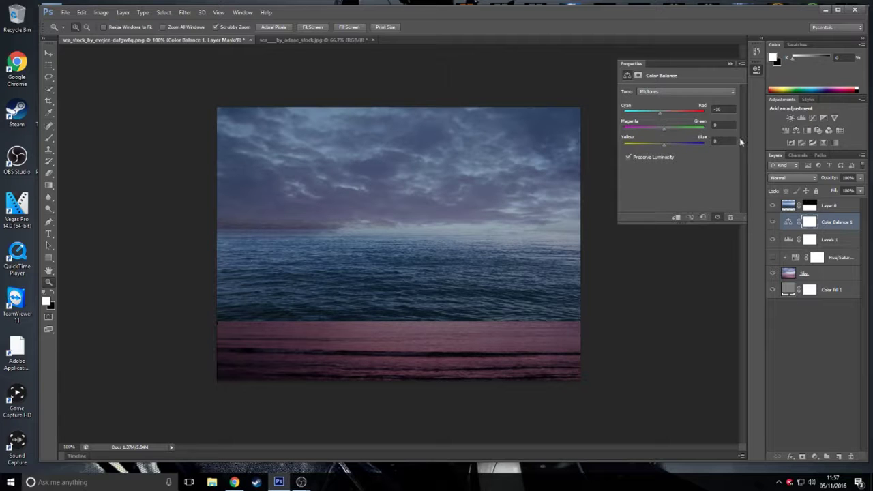
{"action": "left_click", "coordinate": [730, 64]}
Rename Layer 0 to 'Sea'.
{"action": "double_click", "coordinate": [829, 205]}
{"action": "type", "text": "Sea"}
{"action": "key", "text": "Return"}
{"action": "left_click", "coordinate": [413, 114]}
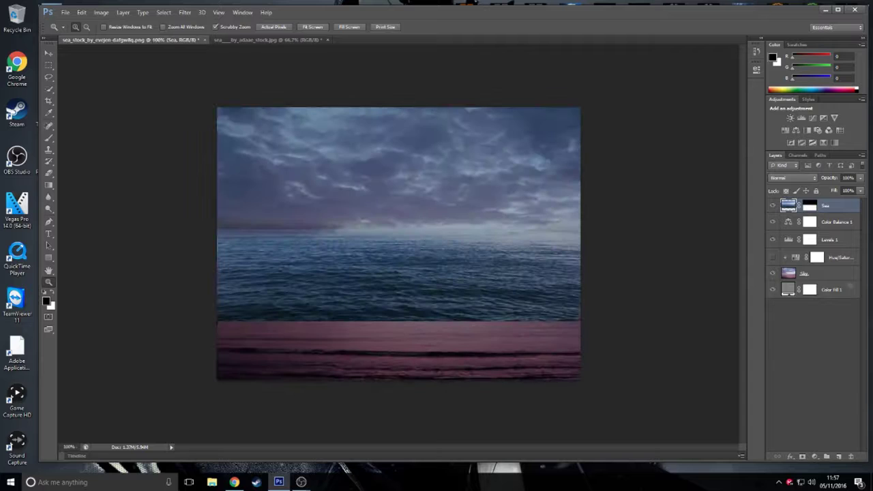
Add a Hue/Saturation adjustment above Sea with Saturation about -55.
{"action": "left_click", "coordinate": [814, 456]}
{"action": "left_click", "coordinate": [811, 337]}
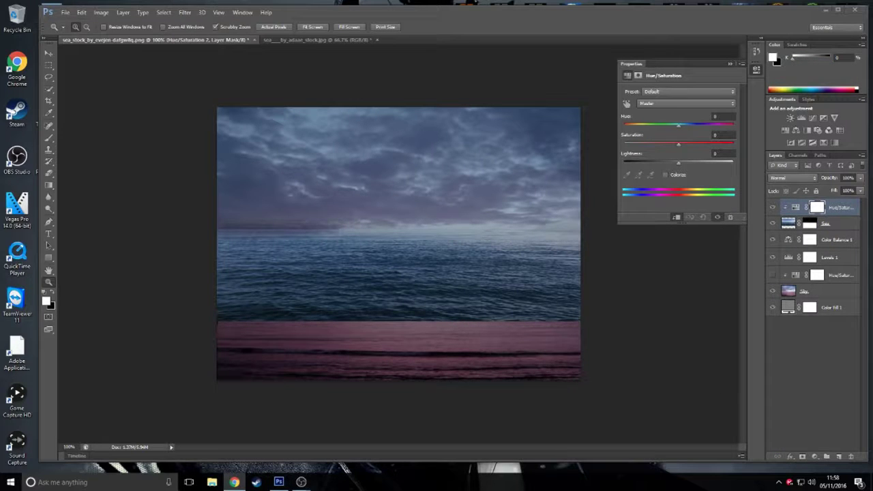
{"action": "left_click_drag", "start_coordinate": [678, 145], "coordinate": [649, 156]}
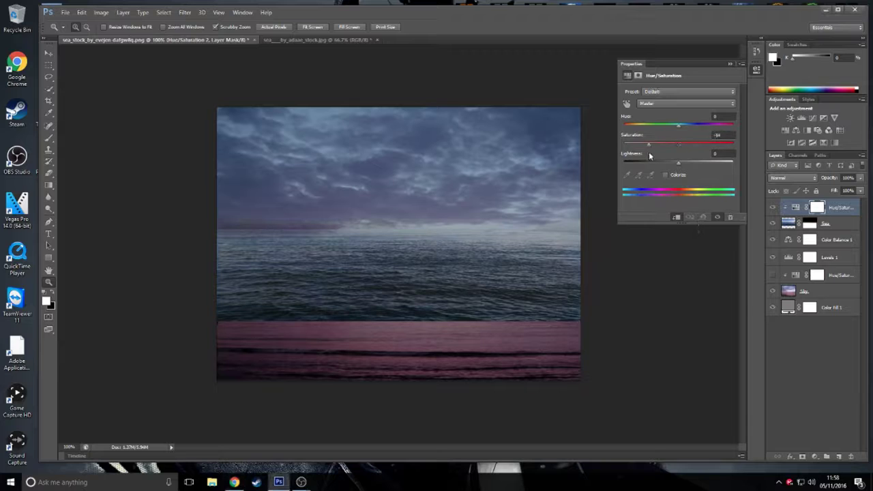
{"action": "left_click", "coordinate": [730, 63]}
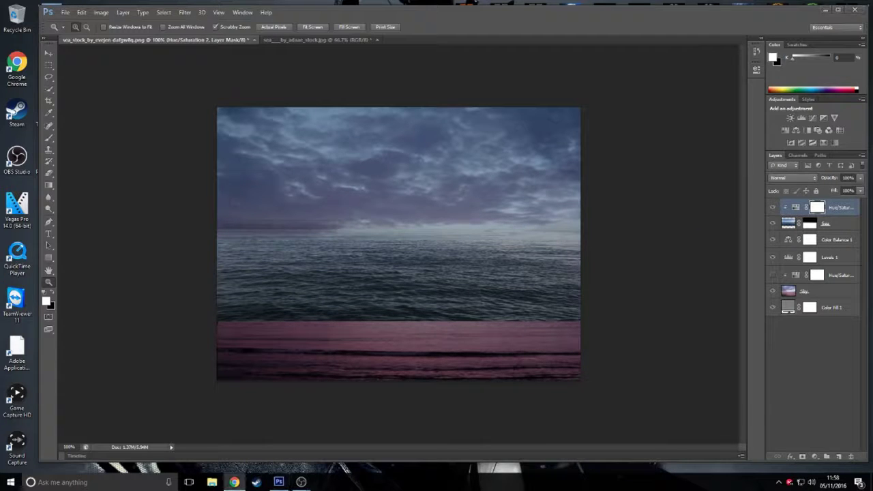
Turn the Sky's Hue/Saturation adjustment back on and select that layer.
{"action": "left_click", "coordinate": [818, 291]}
{"action": "left_click", "coordinate": [773, 275]}
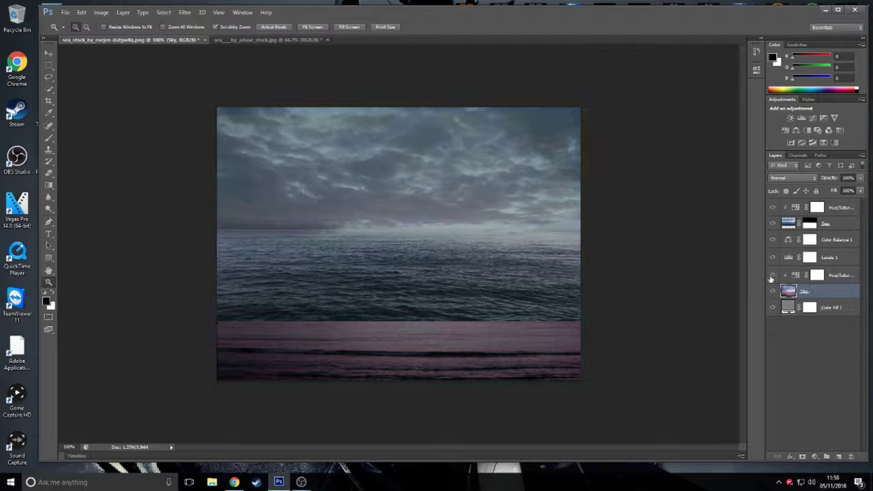
{"action": "key", "text": "v"}
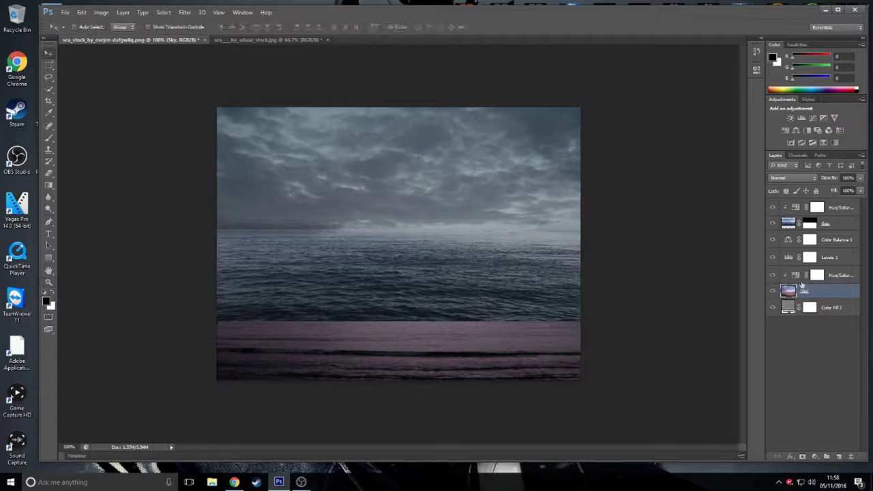
{"action": "left_click", "coordinate": [801, 280]}
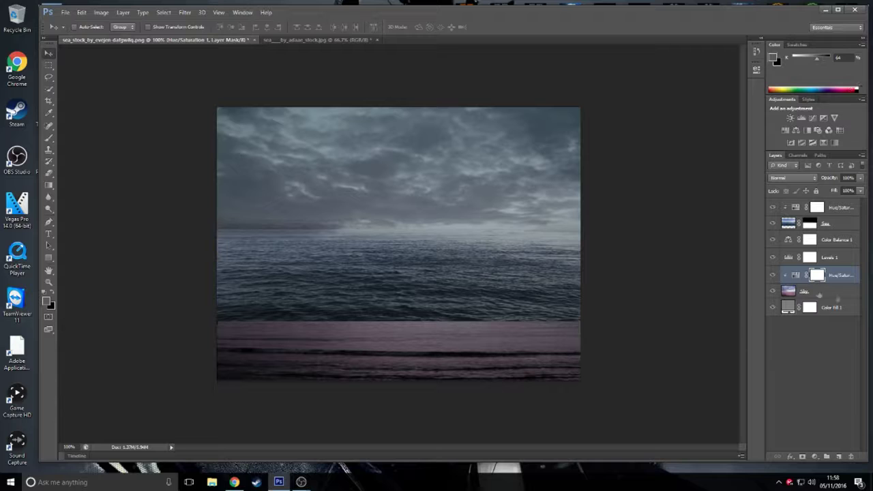
Check the web browser, then return to Photoshop and bring up File > Open.
{"action": "key", "text": "alt+Tab"}
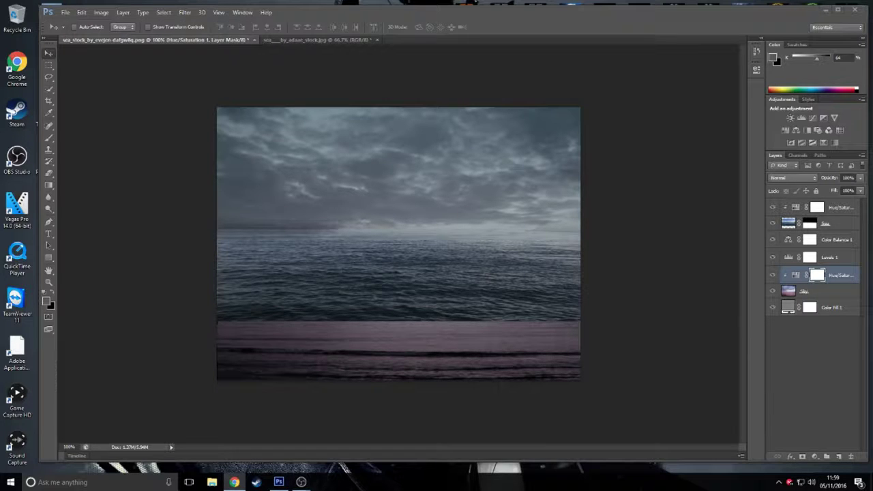
{"action": "left_click", "coordinate": [278, 482]}
{"action": "left_click", "coordinate": [65, 13]}
{"action": "left_click", "coordinate": [75, 31]}
Open the underwater image and drag it into the sea composite.
{"action": "scroll", "coordinate": [600, 235], "scroll_direction": "down", "scroll_amount": 1}
{"action": "scroll", "coordinate": [601, 237], "scroll_direction": "down", "scroll_amount": 2}
{"action": "left_click", "coordinate": [601, 266]}
{"action": "left_click", "coordinate": [749, 301]}
{"action": "left_click_drag", "start_coordinate": [287, 170], "coordinate": [395, 266]}
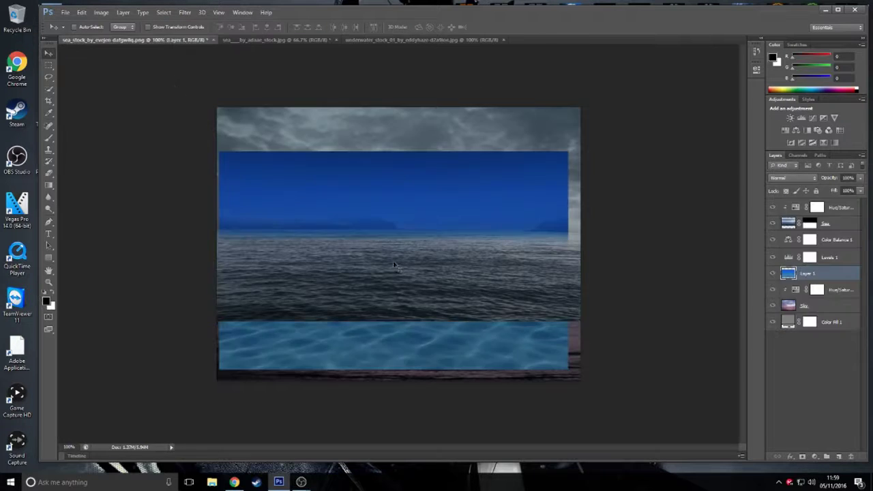
Raise the underwater layer in the stack and scale it over the lower sea.
{"action": "key", "text": "ctrl+bracketright"}
{"action": "key", "text": "ctrl+bracketright"}
{"action": "left_click_drag", "start_coordinate": [441, 202], "coordinate": [454, 196]}
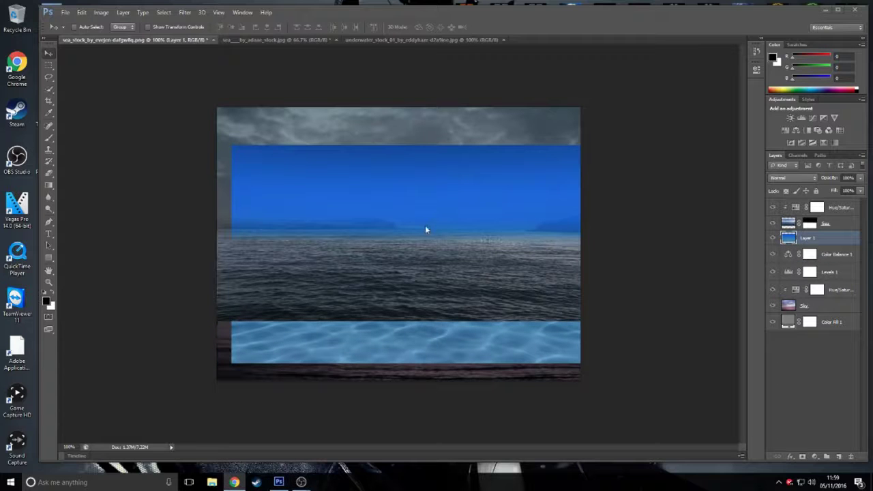
{"action": "key", "text": "ctrl+t"}
{"action": "mouse_move", "coordinate": [581, 363]}
{"action": "left_mouse_down"}
{"action": "mouse_move", "coordinate": [648, 381]}
{"action": "mouse_move", "coordinate": [673, 403]}
{"action": "left_mouse_up"}
{"action": "left_click_drag", "start_coordinate": [409, 273], "coordinate": [409, 390]}
{"action": "left_click_drag", "start_coordinate": [673, 224], "coordinate": [616, 253]}
{"action": "left_click_drag", "start_coordinate": [548, 332], "coordinate": [563, 302]}
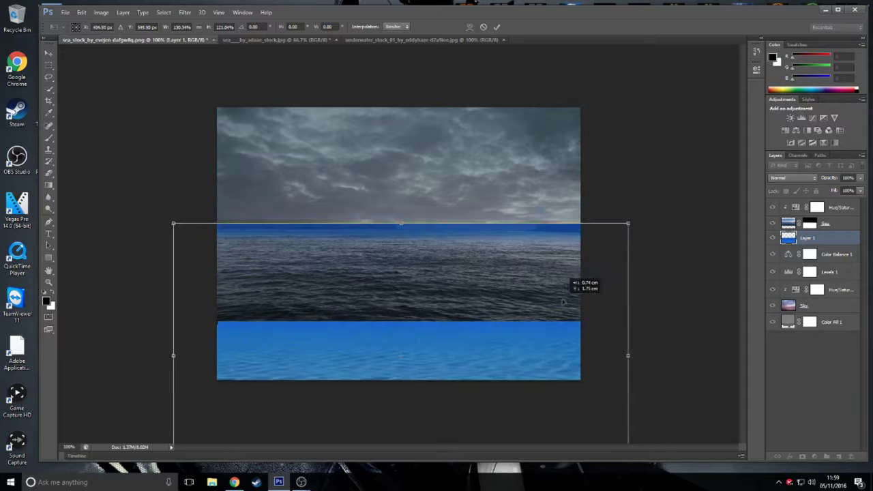
{"action": "left_click_drag", "start_coordinate": [627, 223], "coordinate": [622, 235]}
{"action": "left_click_drag", "start_coordinate": [559, 287], "coordinate": [568, 274]}
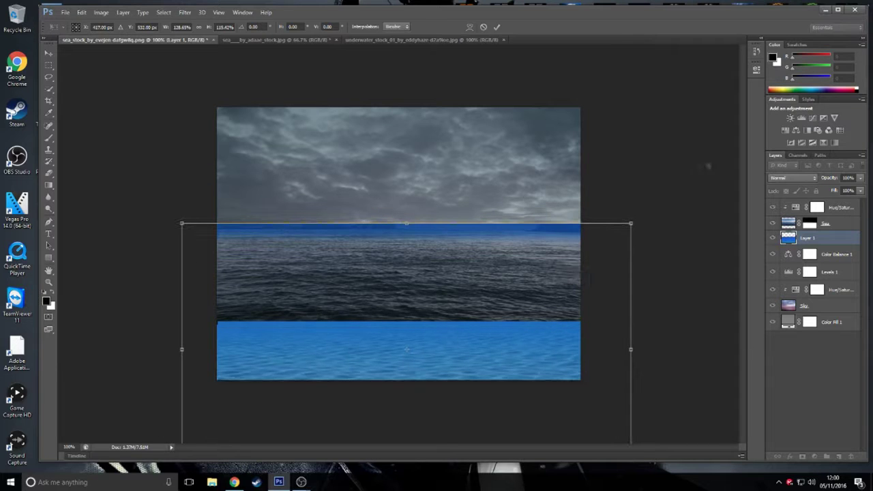
{"action": "key", "text": "Return"}
Erase the bright blue band along the underwater layer's horizon.
{"action": "left_click", "coordinate": [49, 173]}
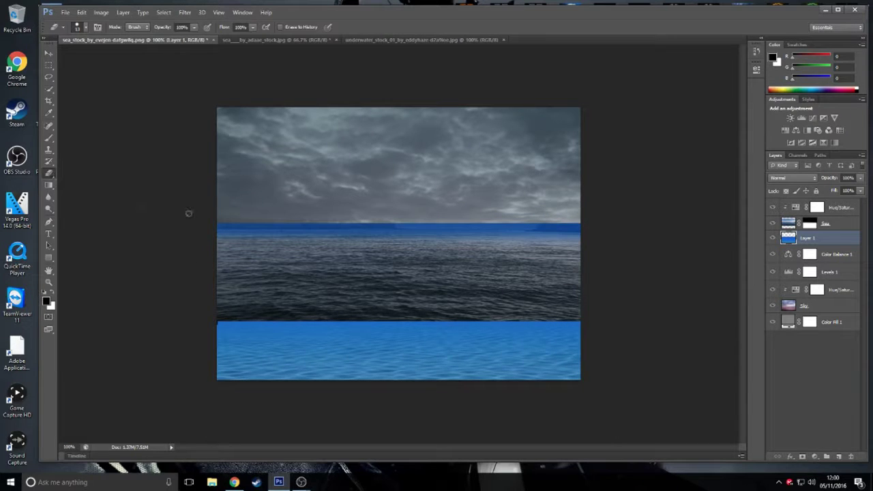
{"action": "mouse_move", "coordinate": [202, 220]}
{"action": "left_mouse_down"}
{"action": "mouse_move", "coordinate": [600, 223]}
{"action": "mouse_move", "coordinate": [192, 239]}
{"action": "left_mouse_up"}
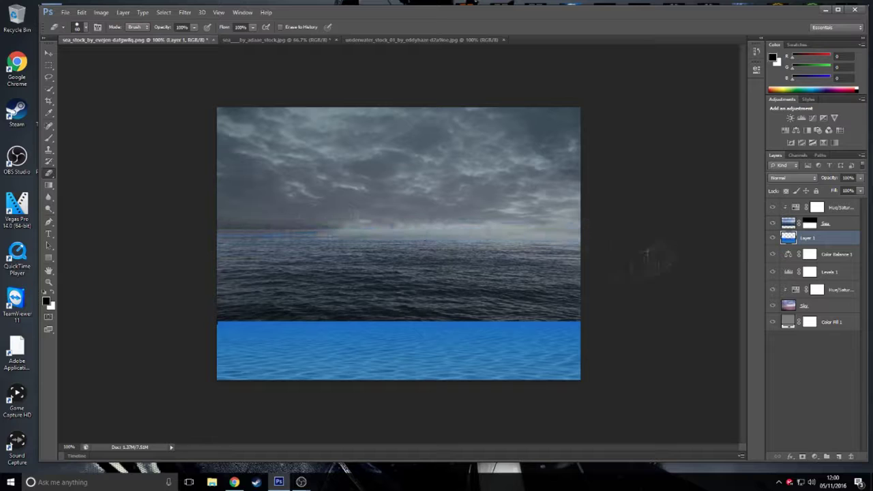
{"action": "key", "text": "v"}
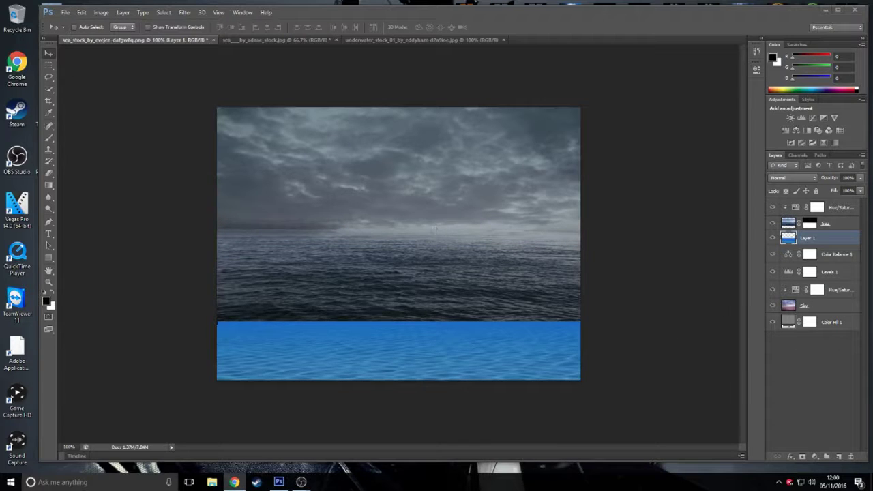
Darken the underwater strip with Levels (lower output white, higher input black), then add Hue/Saturation.
{"action": "left_click", "coordinate": [814, 455]}
{"action": "left_click", "coordinate": [814, 455]}
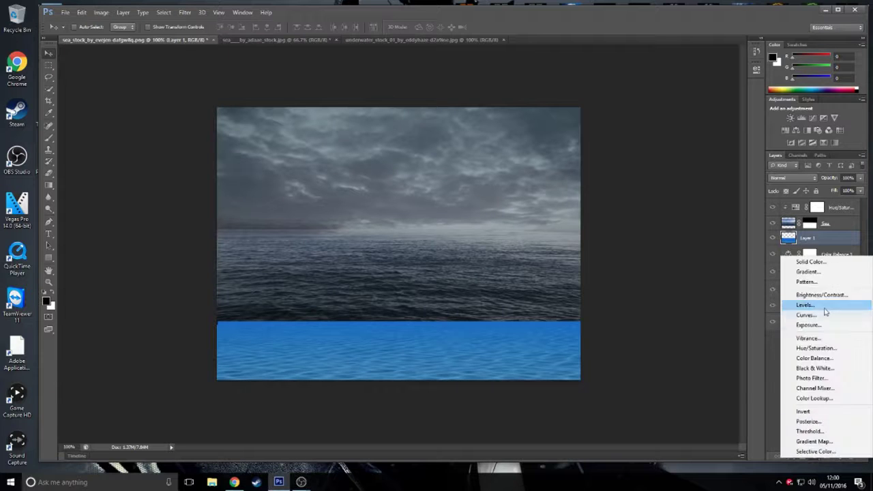
{"action": "left_click", "coordinate": [799, 305]}
{"action": "left_click_drag", "start_coordinate": [734, 183], "coordinate": [725, 182]}
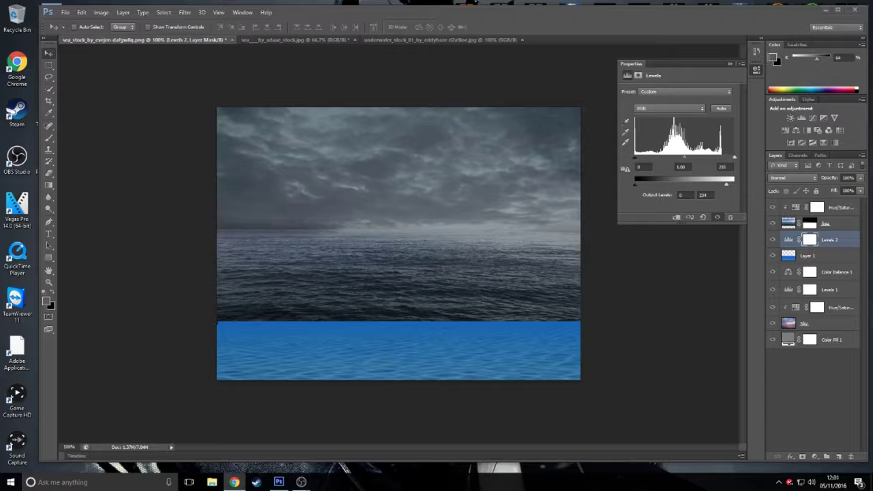
{"action": "left_click_drag", "start_coordinate": [735, 161], "coordinate": [734, 161]}
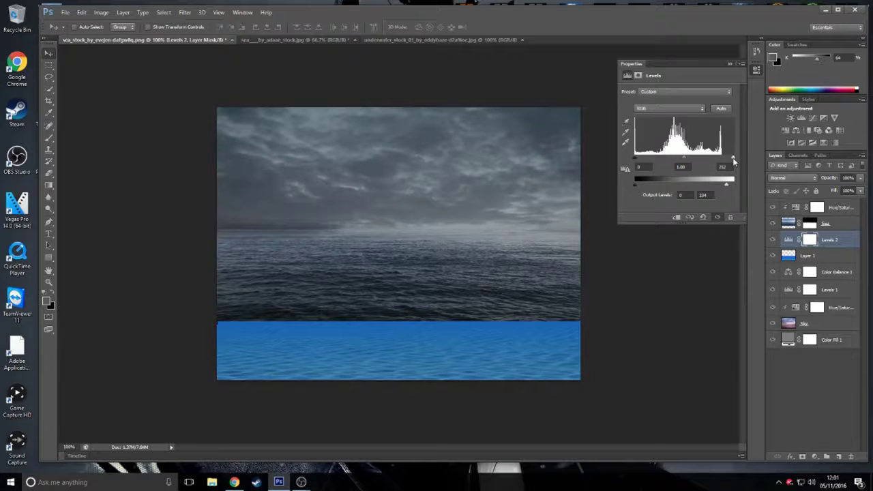
{"action": "left_click_drag", "start_coordinate": [726, 183], "coordinate": [684, 183]}
{"action": "left_click_drag", "start_coordinate": [635, 158], "coordinate": [651, 158]}
{"action": "left_click", "coordinate": [730, 64]}
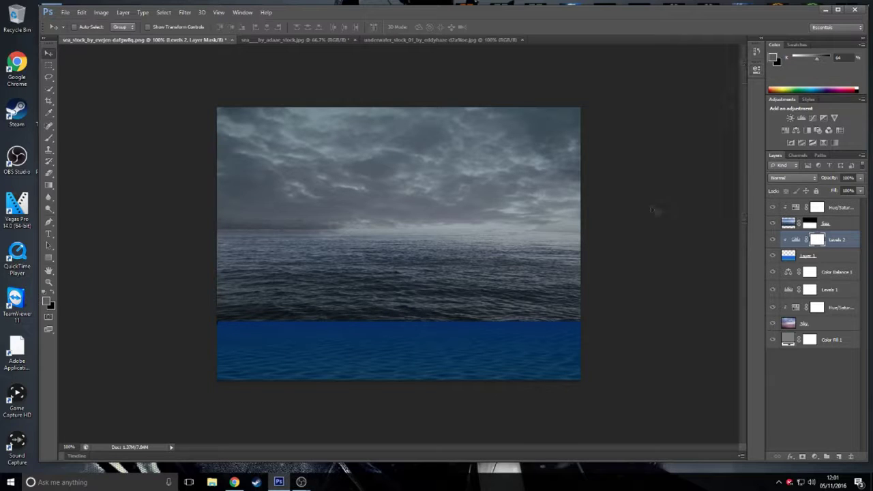
{"action": "left_click", "coordinate": [814, 456]}
{"action": "left_click", "coordinate": [764, 285]}
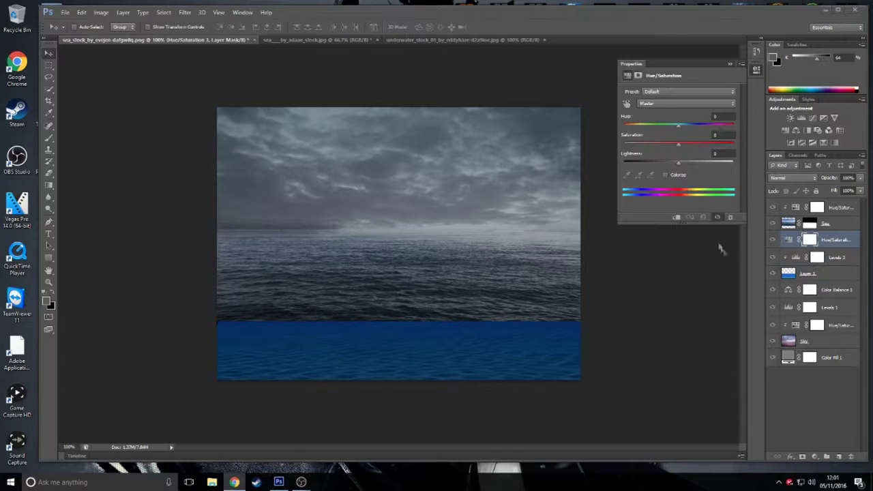
Lower the water's saturation and delete the extra trial Hue/Saturation layers.
{"action": "left_click_drag", "start_coordinate": [678, 146], "coordinate": [650, 146]}
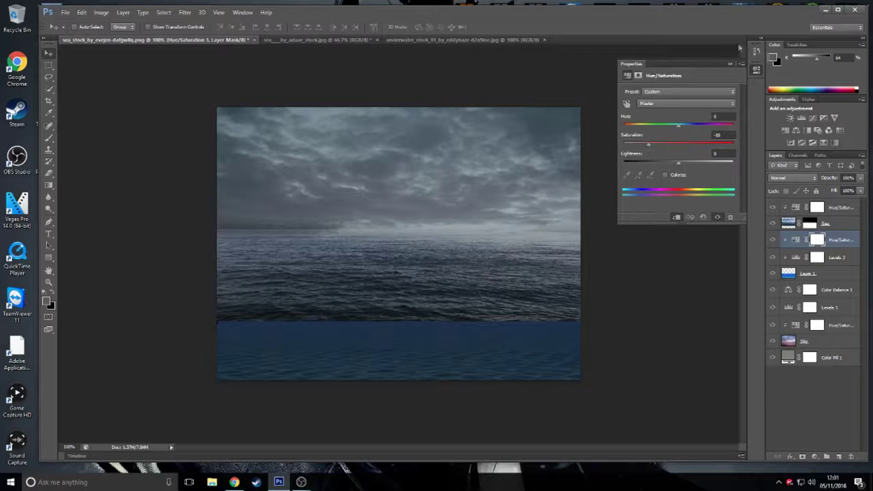
{"action": "left_click", "coordinate": [730, 63]}
{"action": "left_click", "coordinate": [814, 457]}
{"action": "left_click", "coordinate": [754, 290]}
{"action": "left_click", "coordinate": [730, 64]}
{"action": "right_click", "coordinate": [830, 239]}
{"action": "left_click", "coordinate": [729, 167]}
{"action": "left_click", "coordinate": [409, 173]}
{"action": "right_click", "coordinate": [831, 239]}
{"action": "left_click", "coordinate": [728, 167]}
{"action": "left_click", "coordinate": [422, 174]}
Raise the remaining Hue/Saturation's saturation, then delete that adjustment.
{"action": "left_click", "coordinate": [755, 69]}
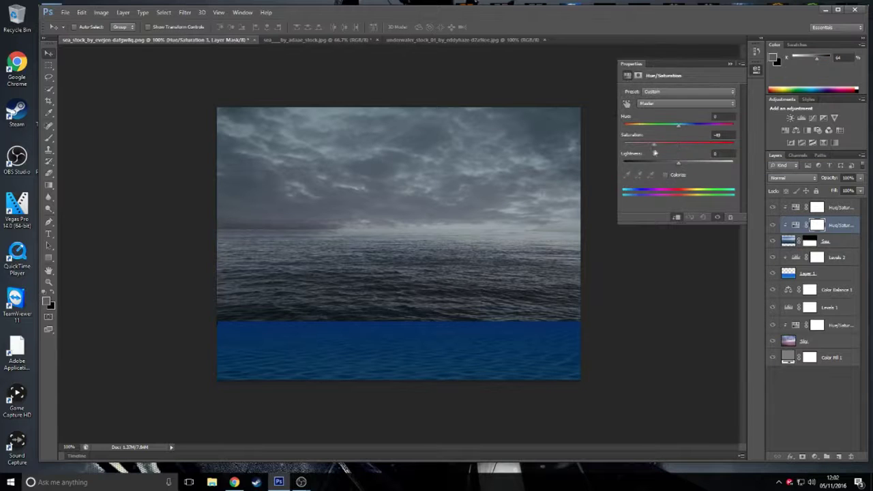
{"action": "left_click_drag", "start_coordinate": [650, 146], "coordinate": [693, 151]}
{"action": "left_click", "coordinate": [742, 64]}
{"action": "right_click", "coordinate": [830, 224]}
{"action": "left_click", "coordinate": [728, 167]}
{"action": "left_click", "coordinate": [415, 172]}
Add a Hue/Saturation at Saturation −39 above Levels 2, then a Gradient fill layer.
{"action": "left_click", "coordinate": [838, 240]}
{"action": "left_click", "coordinate": [815, 457]}
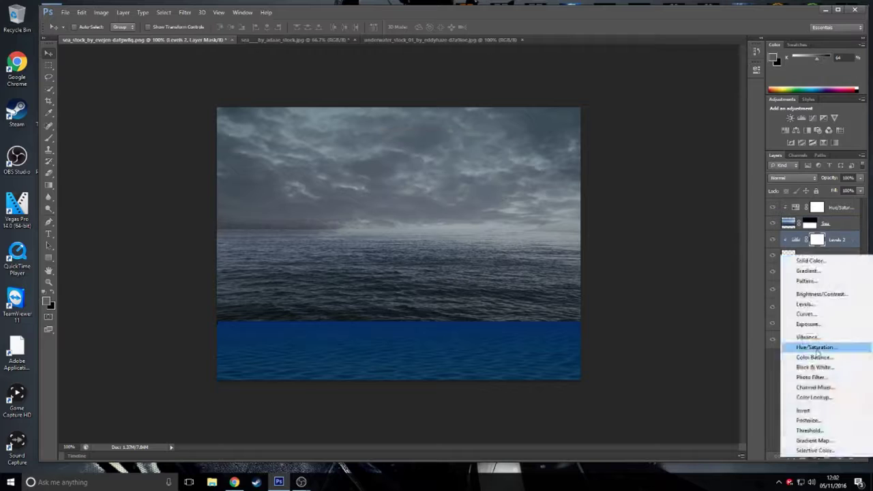
{"action": "left_click", "coordinate": [815, 347]}
{"action": "left_click_drag", "start_coordinate": [677, 145], "coordinate": [652, 146]}
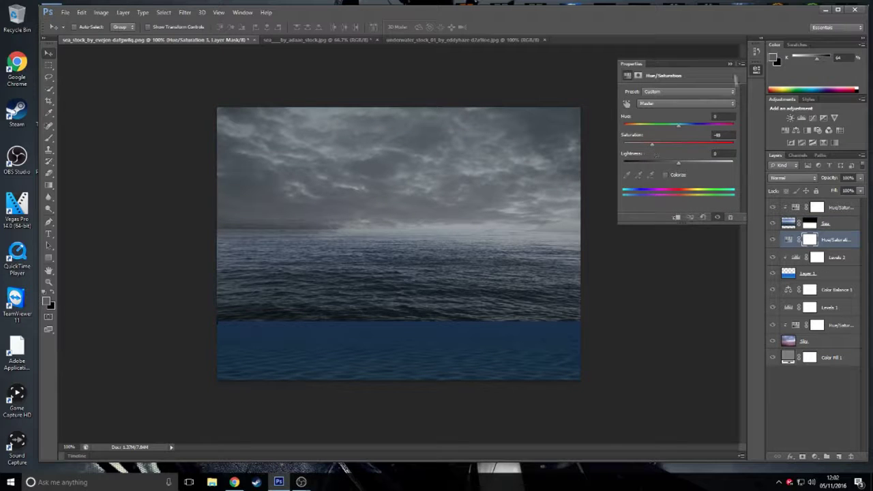
{"action": "left_click", "coordinate": [741, 63]}
{"action": "left_click", "coordinate": [815, 456]}
{"action": "left_click", "coordinate": [805, 273]}
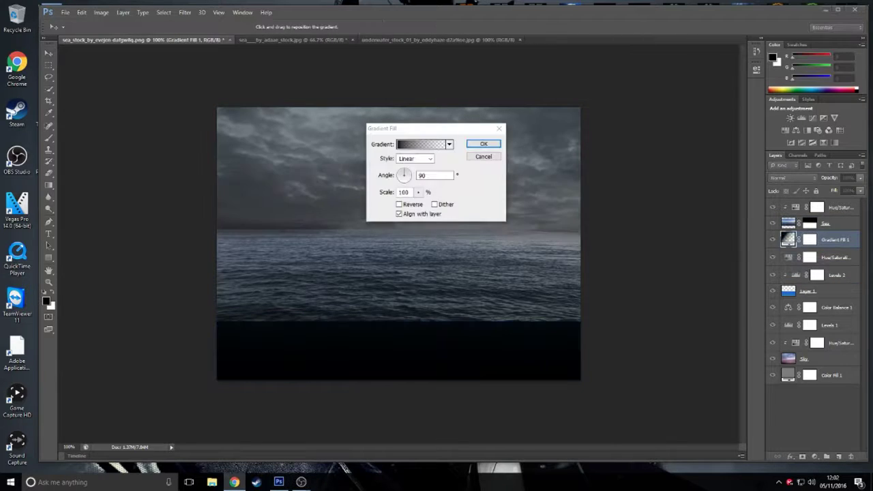
Fill the gradient with the black-to-white preset at a 76.76° angle.
{"action": "left_click", "coordinate": [448, 144]}
{"action": "left_click", "coordinate": [409, 174]}
{"action": "key", "text": "Return"}
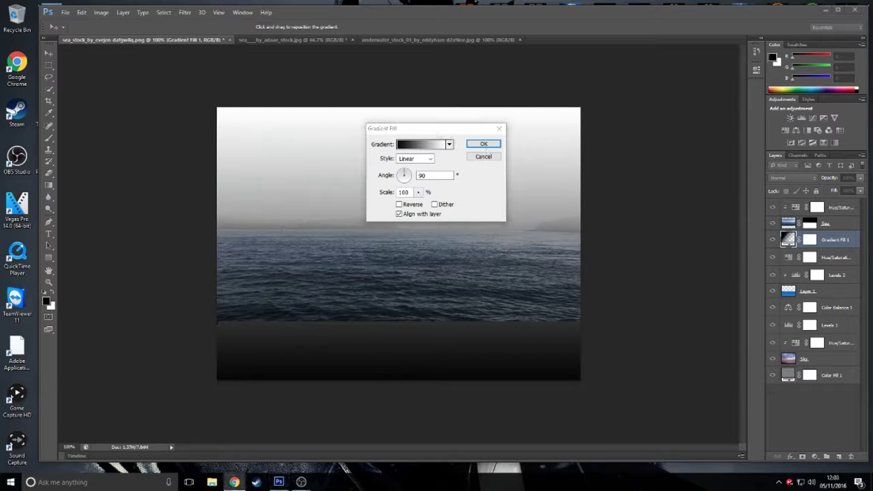
{"action": "left_click_drag", "start_coordinate": [403, 175], "coordinate": [409, 176]}
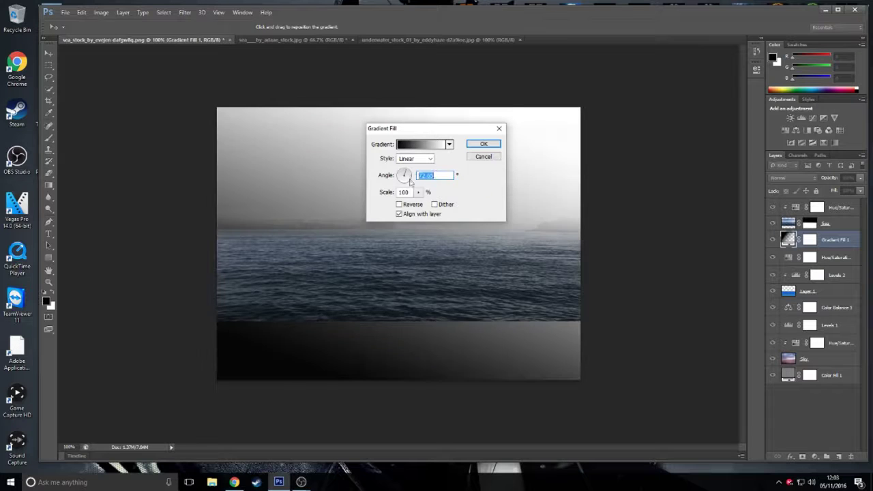
{"action": "type", "text": "76."}
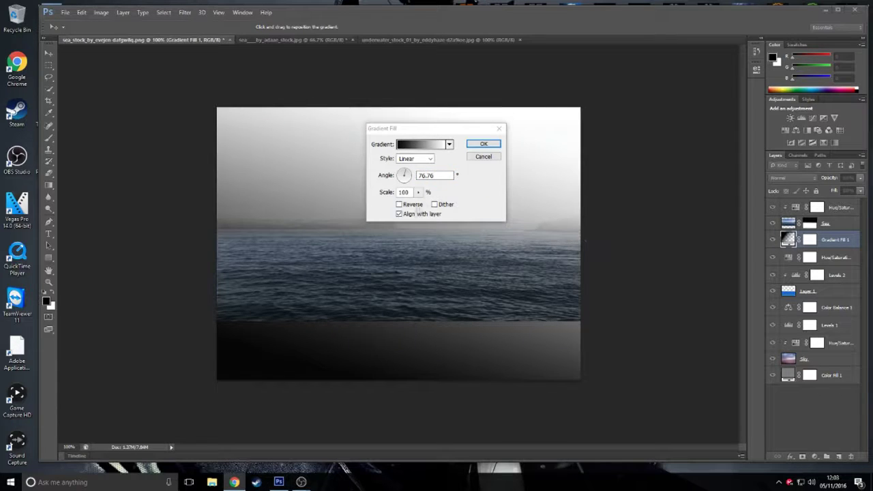
{"action": "left_click", "coordinate": [486, 144]}
Blend the gradient layer as Soft Light, clip it to the layer below, and compare visibility.
{"action": "left_click", "coordinate": [792, 177]}
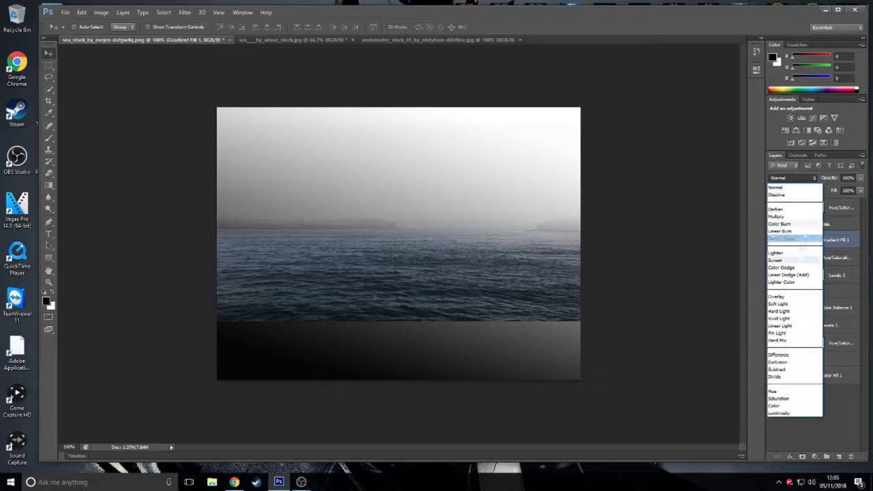
{"action": "key", "text": "Escape"}
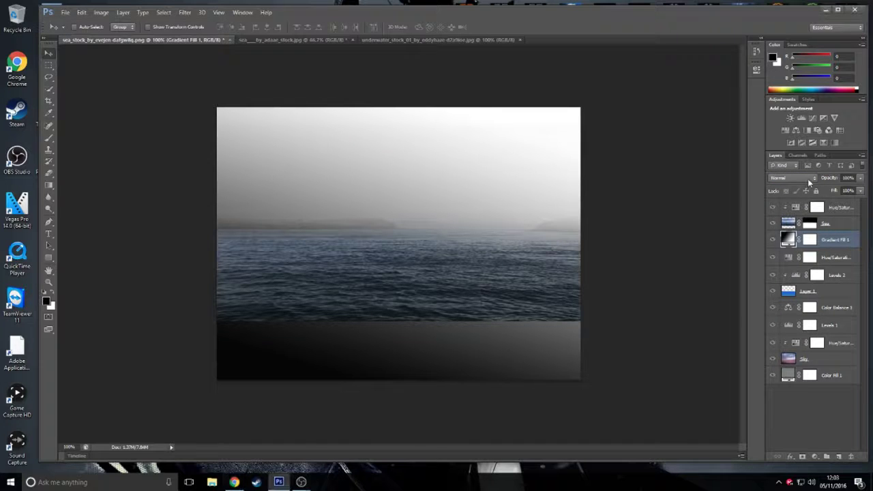
{"action": "left_click", "coordinate": [807, 179]}
{"action": "left_click", "coordinate": [795, 303]}
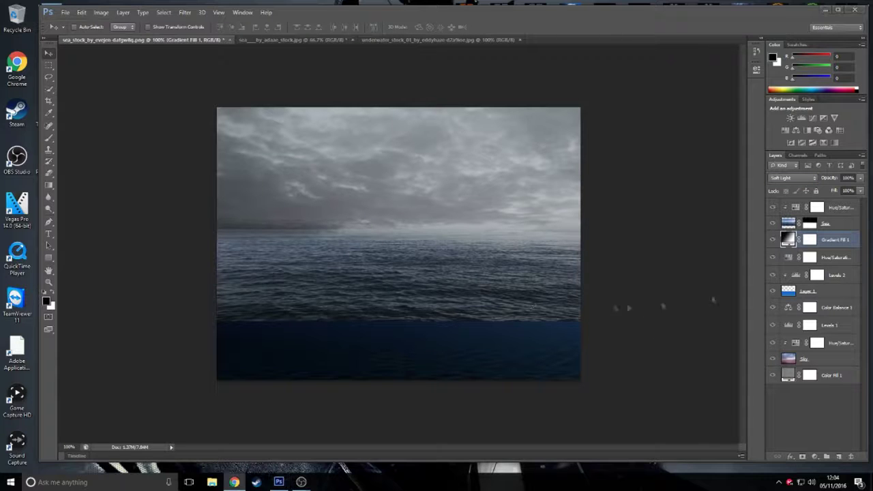
{"action": "right_click", "coordinate": [832, 239]}
{"action": "left_click", "coordinate": [753, 238]}
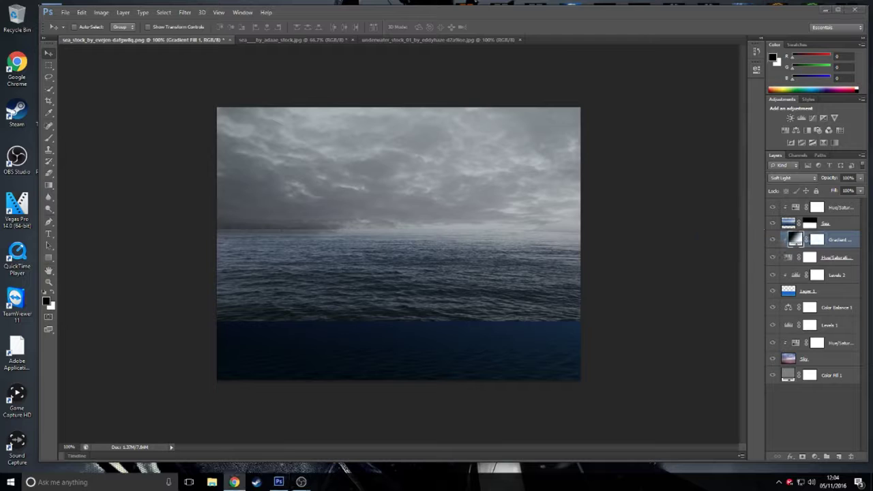
{"action": "left_click", "coordinate": [772, 239]}
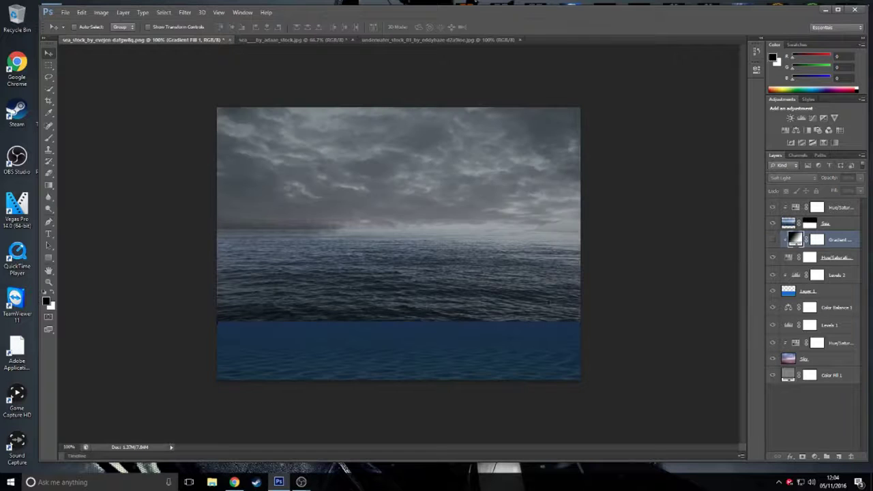
{"action": "left_click", "coordinate": [772, 239]}
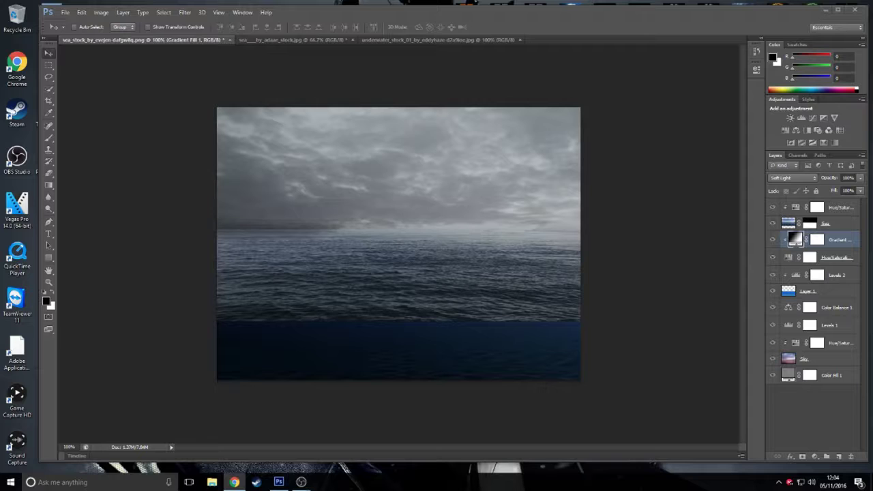
Change the gradient fill angle to 90°, then select the Sea layer.
{"action": "double_click", "coordinate": [795, 239]}
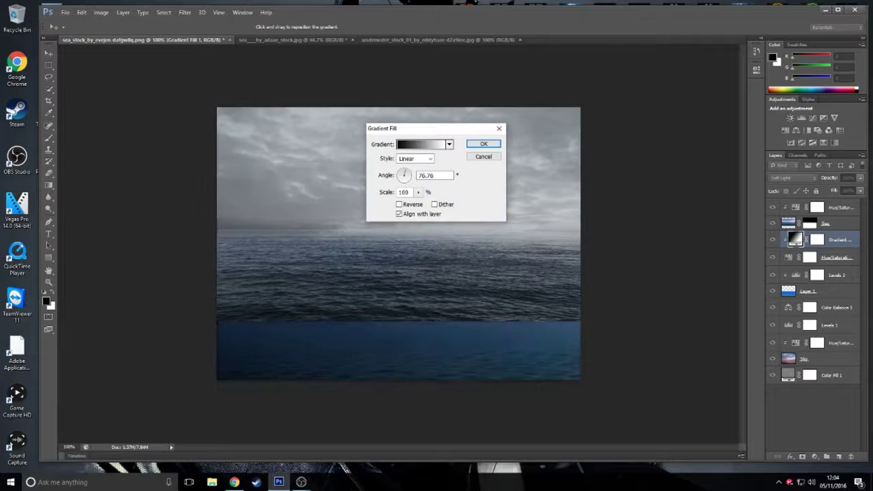
{"action": "left_click", "coordinate": [409, 175]}
{"action": "type", "text": "90"}
{"action": "key", "text": "Return"}
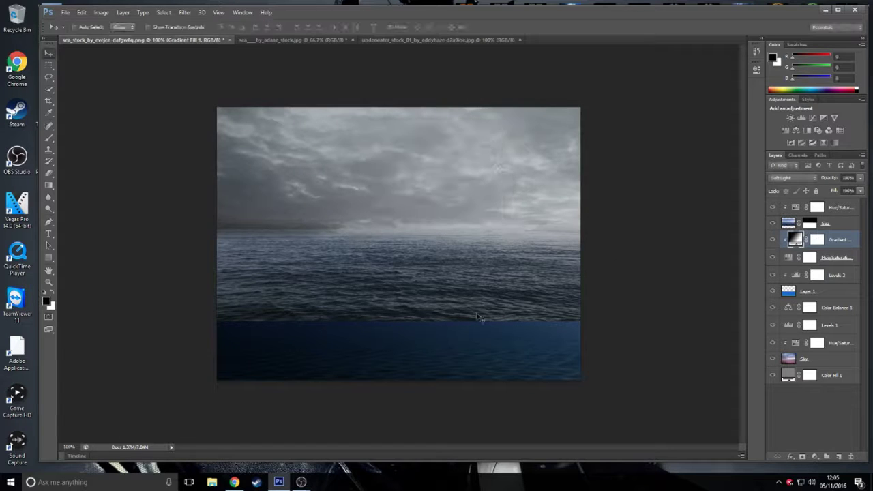
{"action": "left_click", "coordinate": [234, 481]}
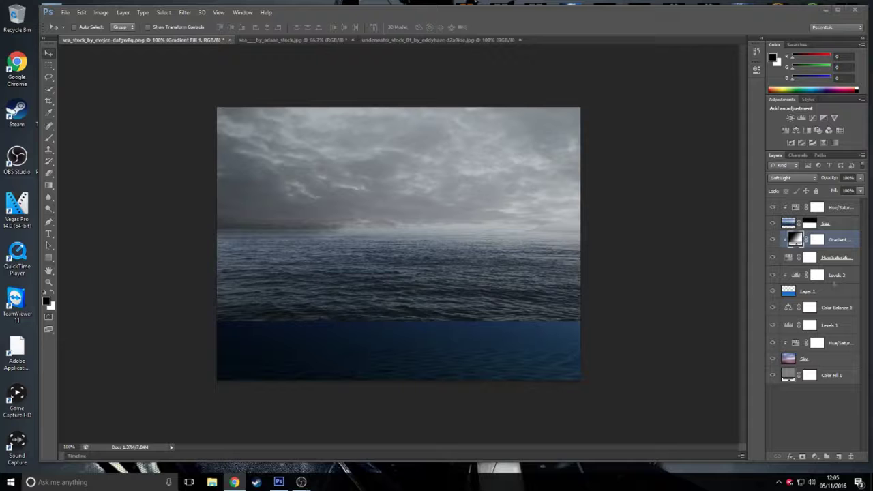
{"action": "left_click", "coordinate": [315, 334], "text": "ctrl"}
Shrink the Eraser to a small brush and work along the Sea layer's waterline seam.
{"action": "scroll", "coordinate": [315, 334], "scroll_direction": "up", "scroll_amount": 3}
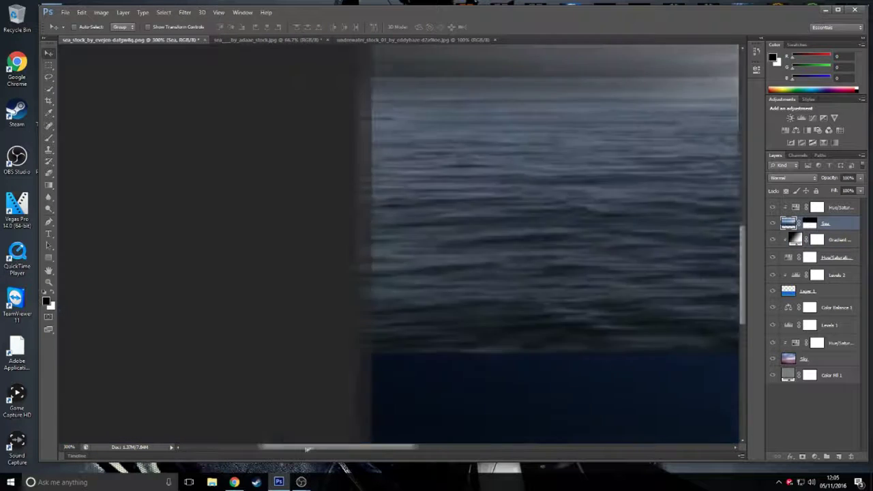
{"action": "scroll", "coordinate": [655, 311], "scroll_direction": "down", "scroll_amount": 1}
{"action": "key", "text": "e"}
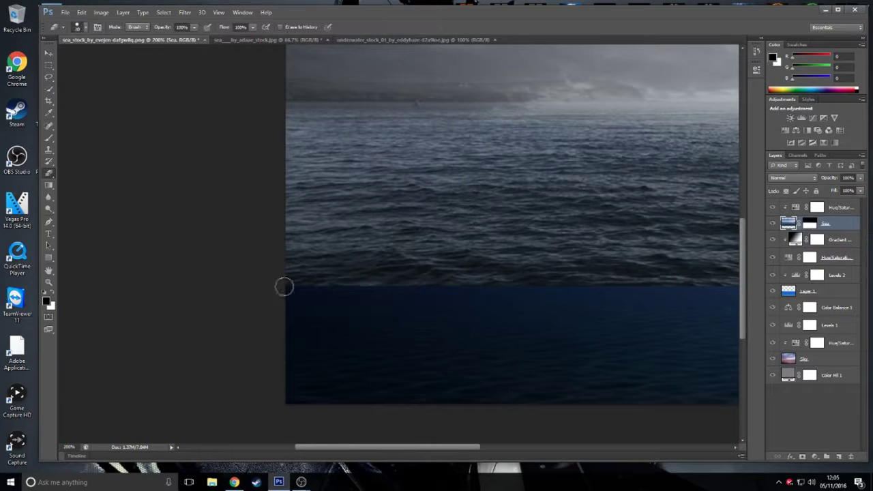
{"action": "left_click", "coordinate": [77, 27]}
{"action": "left_click_drag", "start_coordinate": [102, 41], "coordinate": [95, 41]}
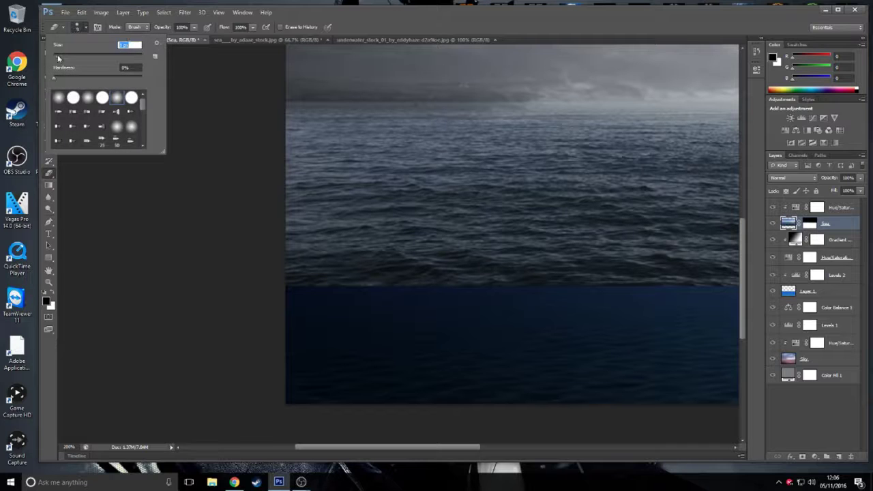
{"action": "key", "text": "Return"}
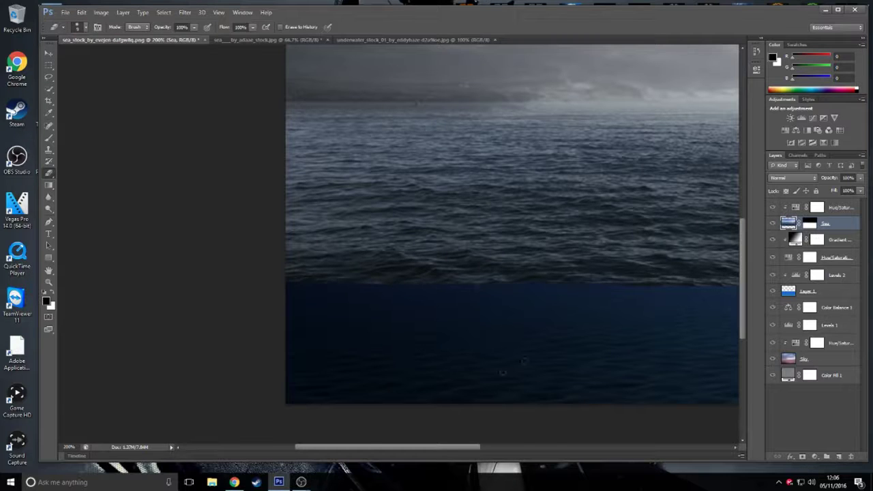
{"action": "scroll", "coordinate": [502, 372], "scroll_direction": "right", "scroll_amount": 2}
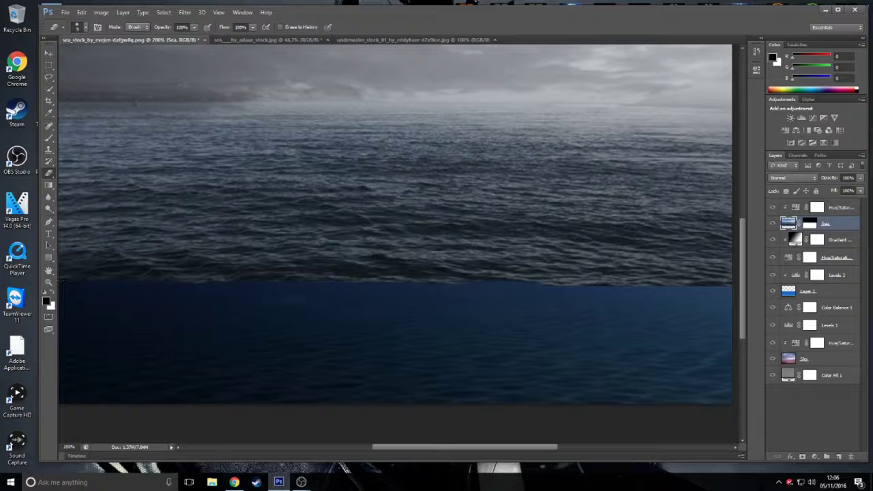
{"action": "scroll", "coordinate": [510, 426], "scroll_direction": "right", "scroll_amount": 3}
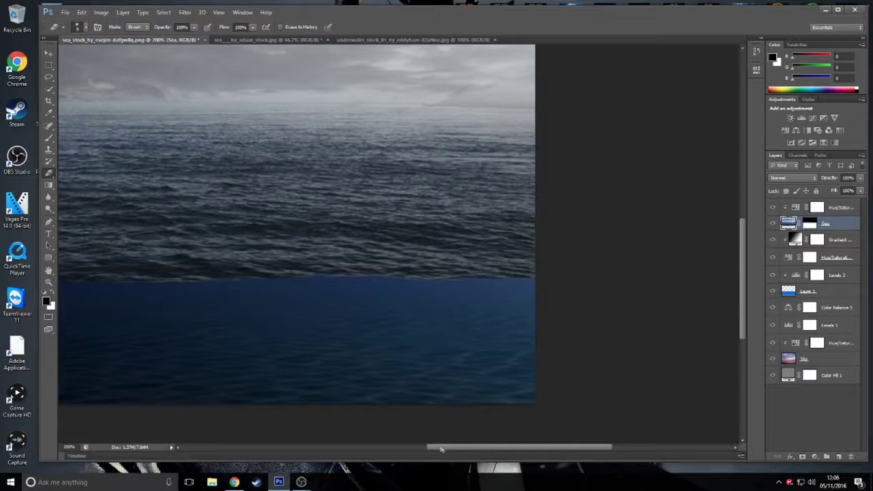
{"action": "scroll", "coordinate": [629, 289], "scroll_direction": "left", "scroll_amount": 3}
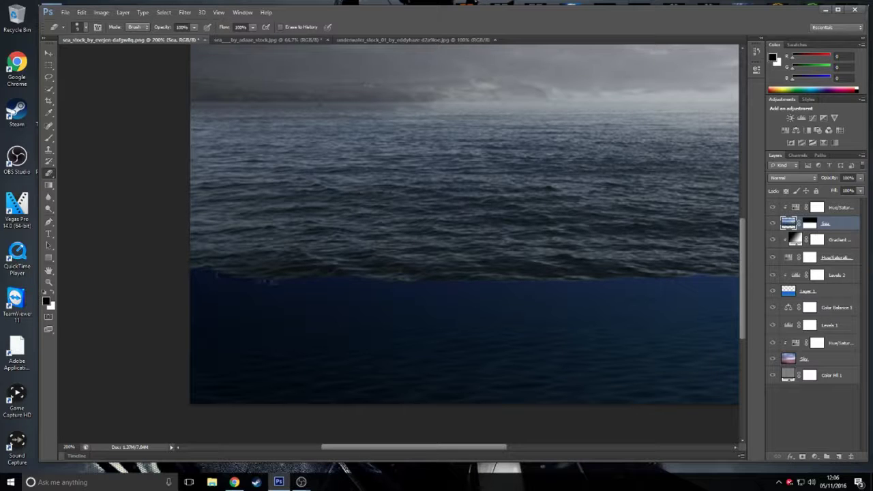
{"action": "key", "text": "ctrl+minus"}
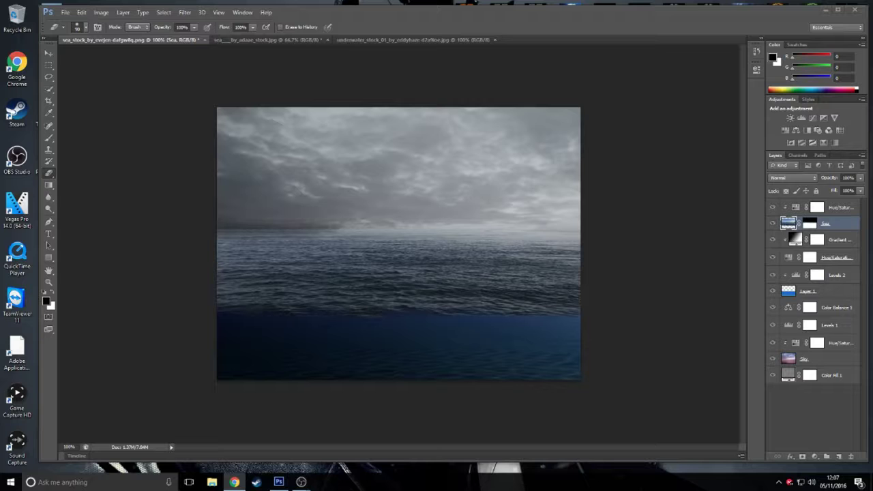
Choose the large cloud-shaped brush preset and reduce its size.
{"action": "key", "text": "b"}
{"action": "left_click", "coordinate": [85, 28]}
{"action": "scroll", "coordinate": [148, 117], "scroll_direction": "down", "scroll_amount": 4}
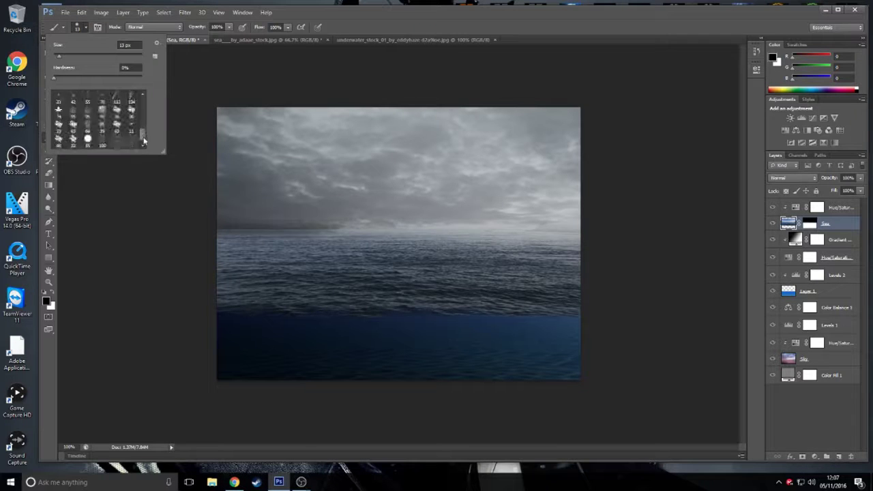
{"action": "scroll", "coordinate": [148, 117], "scroll_direction": "down", "scroll_amount": 3}
{"action": "double_click", "coordinate": [116, 125]}
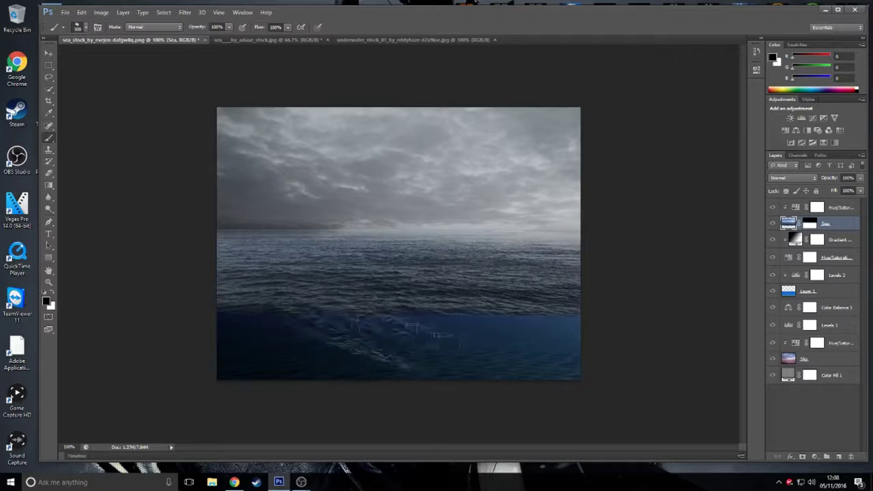
{"action": "left_click", "coordinate": [84, 28]}
{"action": "left_click_drag", "start_coordinate": [124, 55], "coordinate": [101, 55]}
{"action": "key", "text": "Return"}
Set the cloud brush to 90 px, test a dark dab, and add a new empty layer.
{"action": "left_click", "coordinate": [85, 27]}
{"action": "left_click", "coordinate": [102, 111]}
{"action": "key", "text": "Return"}
{"action": "left_click", "coordinate": [84, 27]}
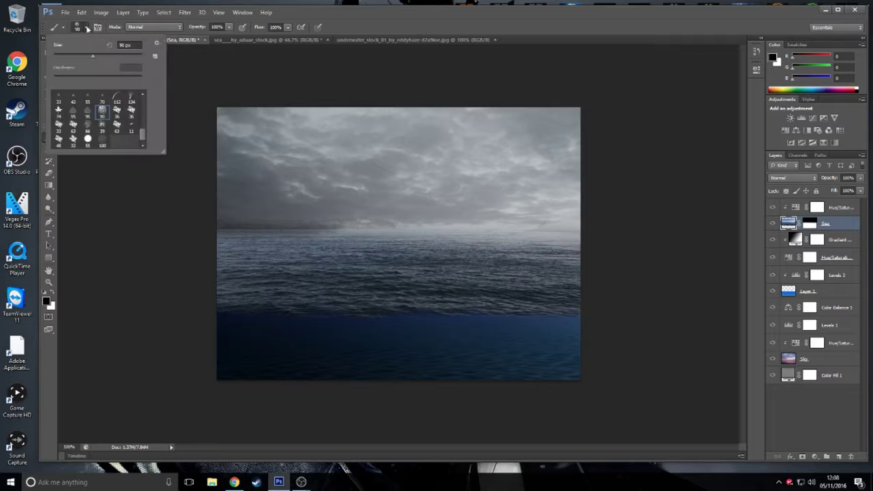
{"action": "left_click", "coordinate": [311, 332]}
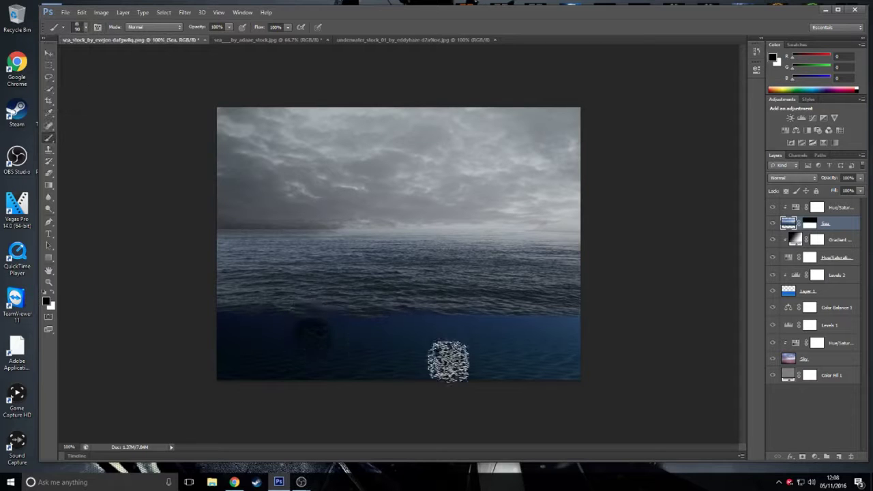
{"action": "left_click", "coordinate": [838, 456]}
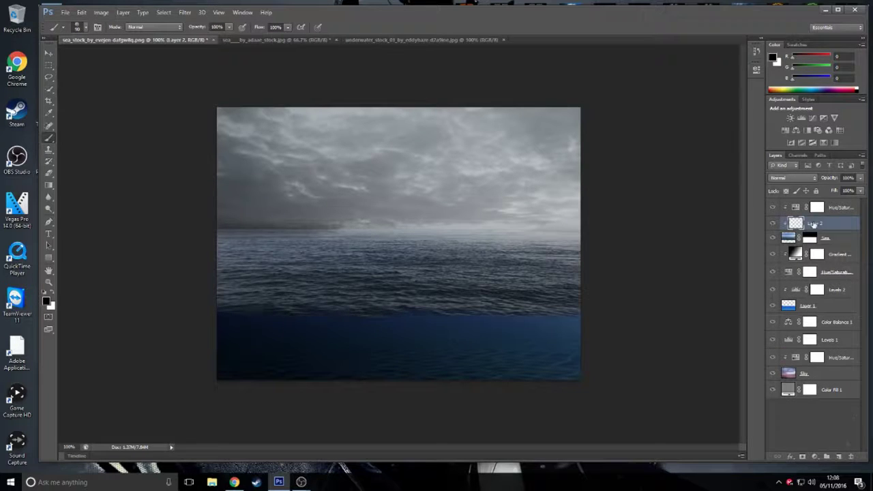
Move Layer 2 to the top, try stretching a dark dab across the horizon, then delete Layer 2.
{"action": "left_click_drag", "start_coordinate": [813, 225], "coordinate": [819, 206]}
{"action": "left_click", "coordinate": [416, 281]}
{"action": "key", "text": "ctrl+t"}
{"action": "left_click_drag", "start_coordinate": [507, 370], "coordinate": [672, 259]}
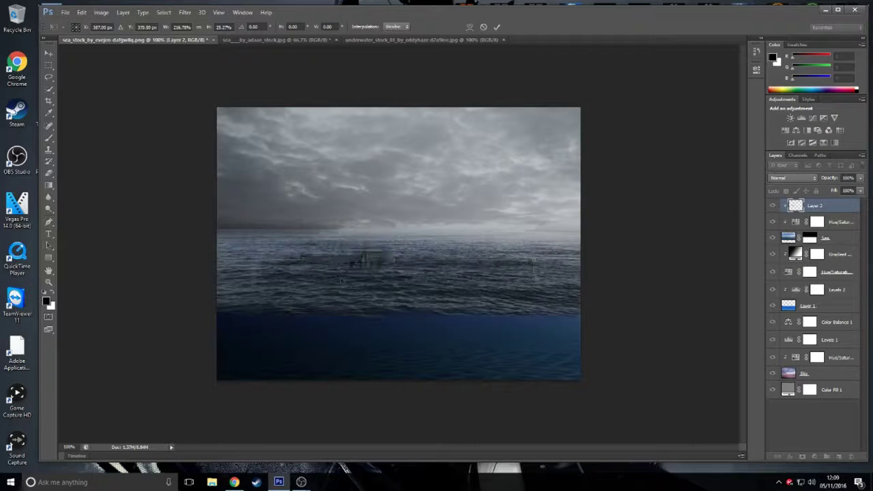
{"action": "key", "text": "Escape"}
{"action": "key", "text": "Delete"}
{"action": "key", "text": "Return"}
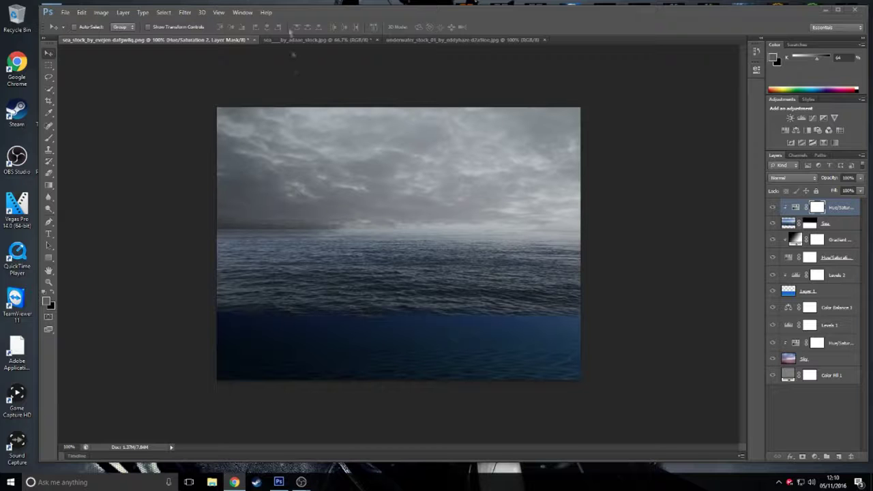
Bring in the water_splash_3 image and squash it into a thin, wide foam strip.
{"action": "left_click", "coordinate": [65, 12]}
{"action": "left_click", "coordinate": [75, 31]}
{"action": "scroll", "coordinate": [654, 225], "scroll_direction": "down", "scroll_amount": 10}
{"action": "left_click", "coordinate": [622, 264]}
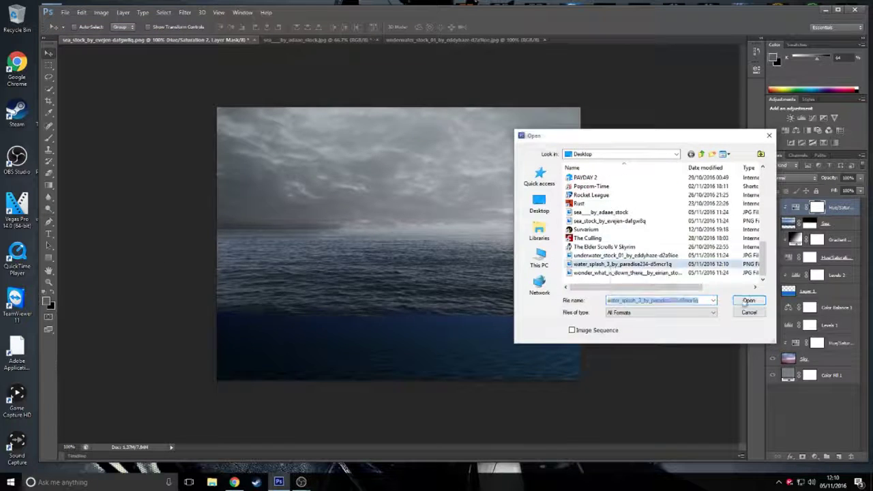
{"action": "left_click", "coordinate": [748, 300]}
{"action": "mouse_move", "coordinate": [387, 380]}
{"action": "left_mouse_down"}
{"action": "mouse_move", "coordinate": [600, 312]}
{"action": "mouse_move", "coordinate": [459, 313]}
{"action": "left_mouse_up"}
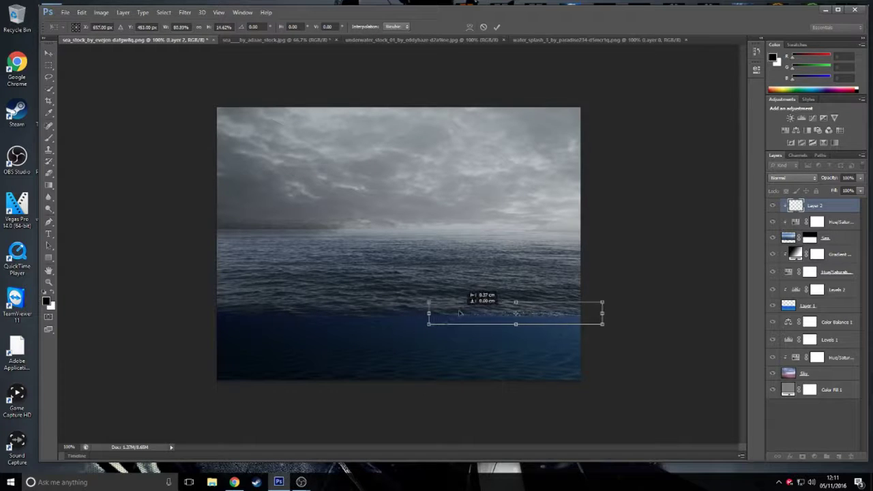
{"action": "key", "text": "Return"}
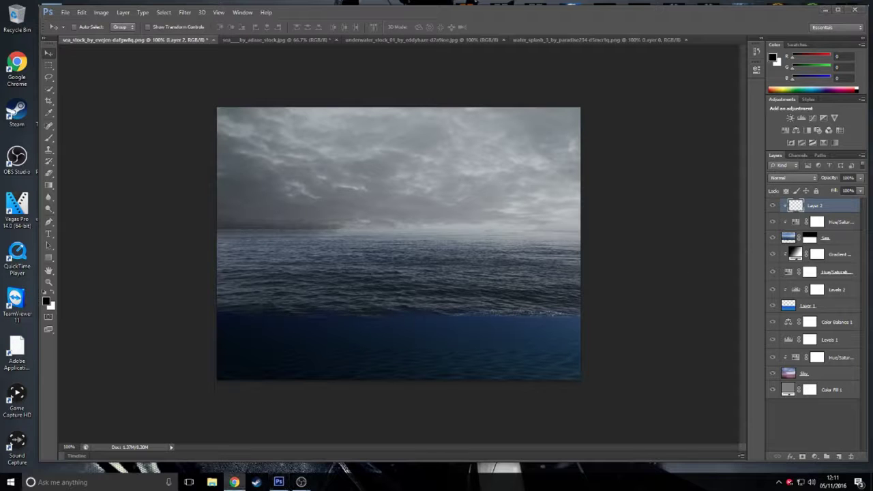
Duplicate the foam on the waterline, place the copy below, and flip it horizontally.
{"action": "mouse_move", "coordinate": [487, 314]}
{"action": "left_mouse_down"}
{"action": "mouse_move", "coordinate": [496, 309]}
{"action": "mouse_move", "coordinate": [443, 311]}
{"action": "left_mouse_up"}
{"action": "key", "text": "ctrl+bracketleft"}
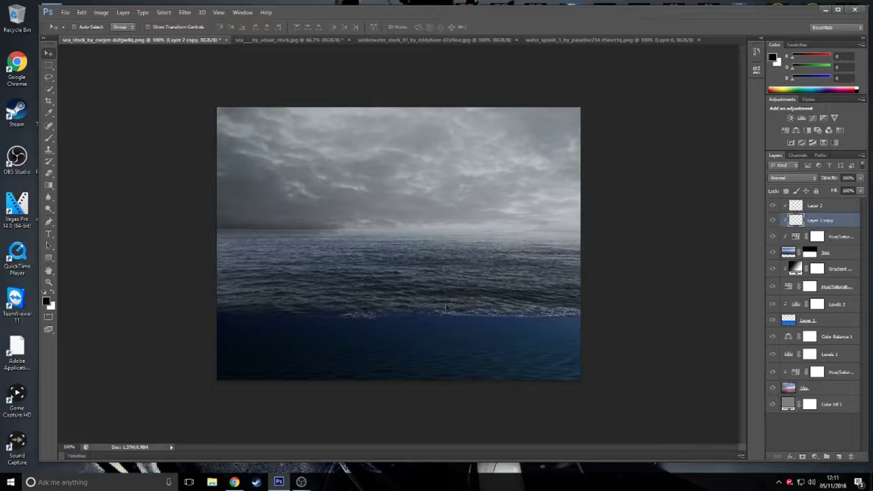
{"action": "key", "text": "ctrl+t"}
{"action": "right_click", "coordinate": [388, 318]}
{"action": "left_click", "coordinate": [448, 450]}
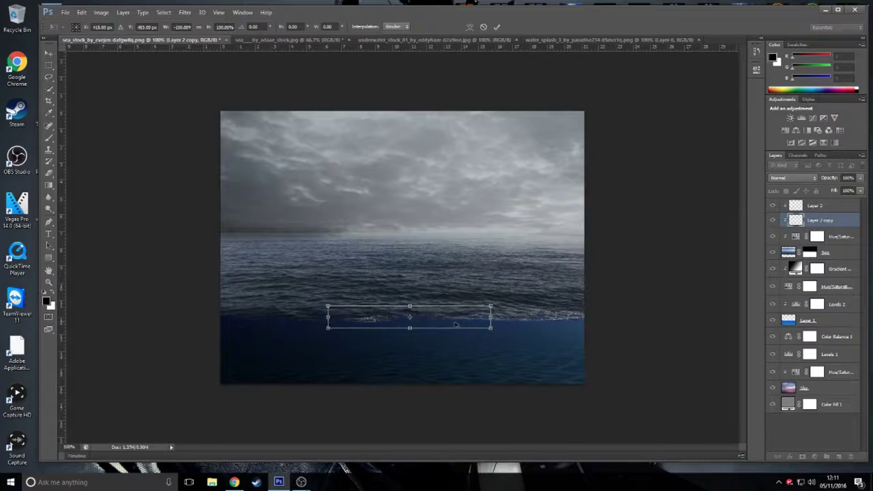
{"action": "key", "text": "Return"}
Add more foam copies spread left and right along the waterline.
{"action": "left_click_drag", "start_coordinate": [430, 318], "coordinate": [334, 330]}
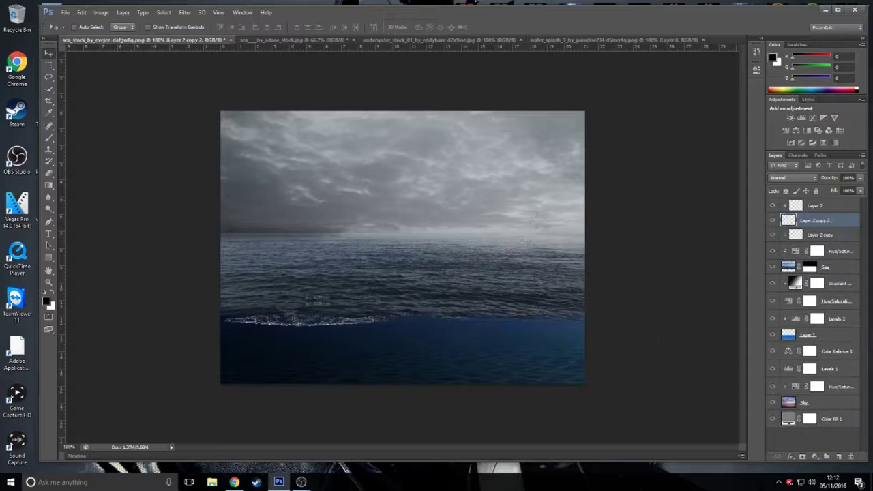
{"action": "key", "text": "ctrl+bracketleft"}
{"action": "mouse_move", "coordinate": [307, 320]}
{"action": "left_mouse_down"}
{"action": "mouse_move", "coordinate": [528, 298]}
{"action": "mouse_move", "coordinate": [516, 301]}
{"action": "left_mouse_up"}
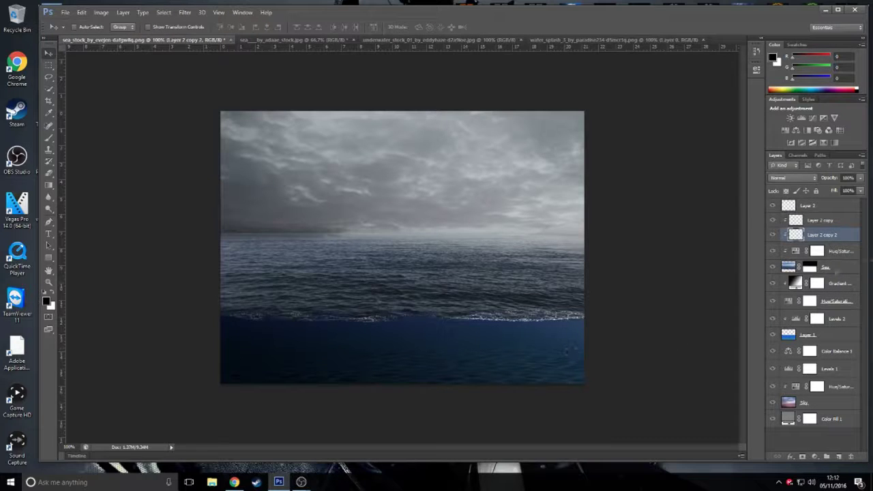
{"action": "key", "text": "alt+Tab"}
{"action": "key", "text": "ctrl+j"}
{"action": "left_click_drag", "start_coordinate": [518, 300], "coordinate": [417, 298]}
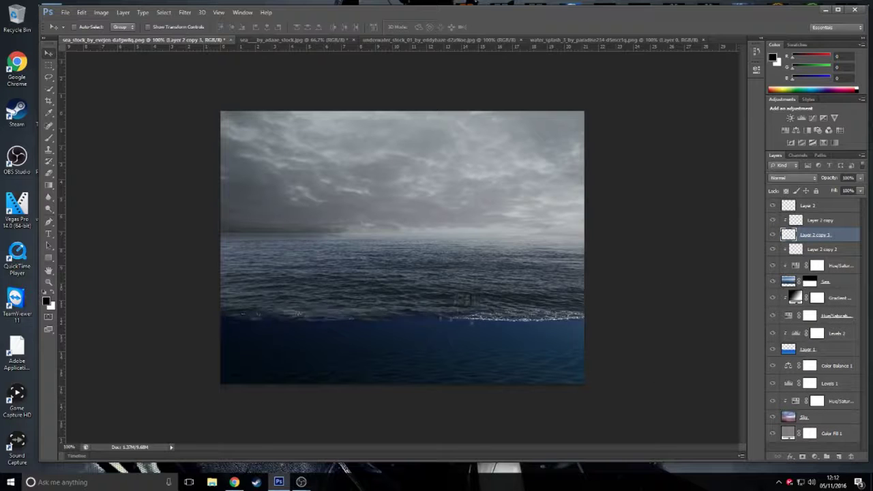
{"action": "key", "text": "ctrl+t"}
{"action": "key", "text": "Return"}
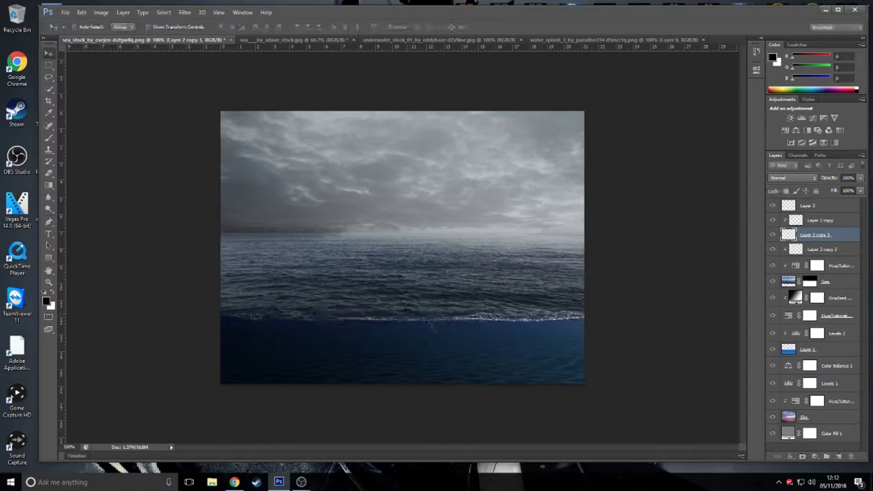
Bring up the Open dialog and browse the file list for another image.
{"action": "left_click", "coordinate": [65, 12]}
{"action": "left_click", "coordinate": [73, 32]}
{"action": "scroll", "coordinate": [611, 220], "scroll_direction": "up", "scroll_amount": 5}
{"action": "scroll", "coordinate": [612, 220], "scroll_direction": "down", "scroll_amount": 5}
{"action": "scroll", "coordinate": [614, 245], "scroll_direction": "down", "scroll_amount": 2}
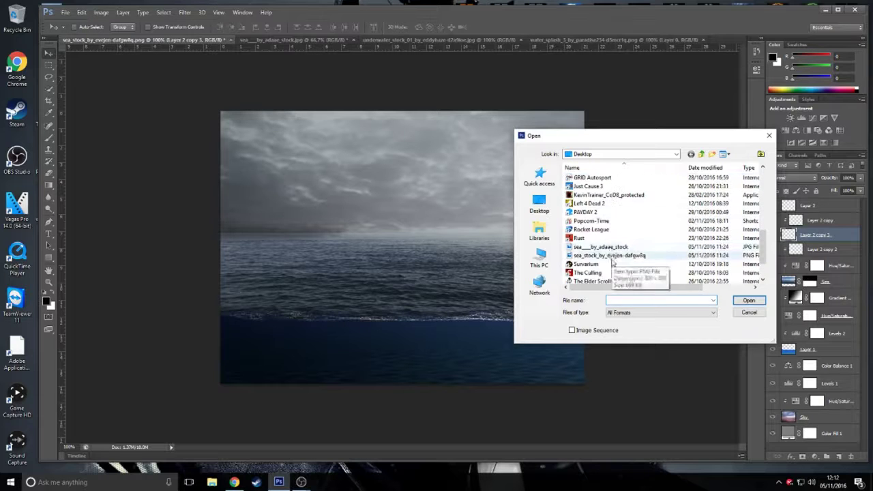
{"action": "scroll", "coordinate": [617, 276], "scroll_direction": "down", "scroll_amount": 2}
Open the polar bear photo and Quick Select the bear's body.
{"action": "scroll", "coordinate": [610, 276], "scroll_direction": "up", "scroll_amount": 3}
{"action": "scroll", "coordinate": [610, 276], "scroll_direction": "up", "scroll_amount": 3}
{"action": "double_click", "coordinate": [604, 197]}
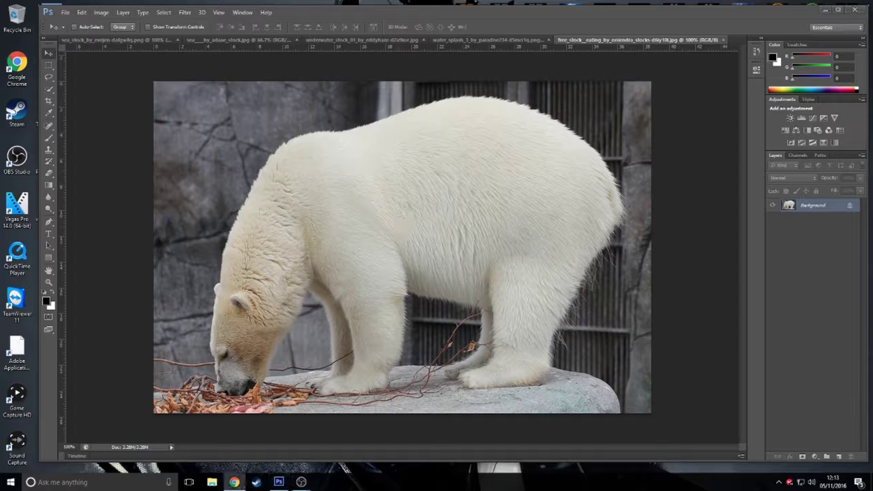
{"action": "left_click", "coordinate": [48, 88]}
{"action": "mouse_move", "coordinate": [257, 181]}
{"action": "left_mouse_down"}
{"action": "mouse_move", "coordinate": [327, 160]}
{"action": "mouse_move", "coordinate": [575, 182]}
{"action": "mouse_move", "coordinate": [517, 354]}
{"action": "mouse_move", "coordinate": [380, 307]}
{"action": "left_mouse_up"}
Move the selected bear into the seascape and scale it down onto the sea.
{"action": "key", "text": "v"}
{"action": "mouse_move", "coordinate": [314, 386]}
{"action": "left_mouse_down"}
{"action": "mouse_move", "coordinate": [106, 237]}
{"action": "mouse_move", "coordinate": [450, 286]}
{"action": "left_mouse_up"}
{"action": "key", "text": "ctrl+t"}
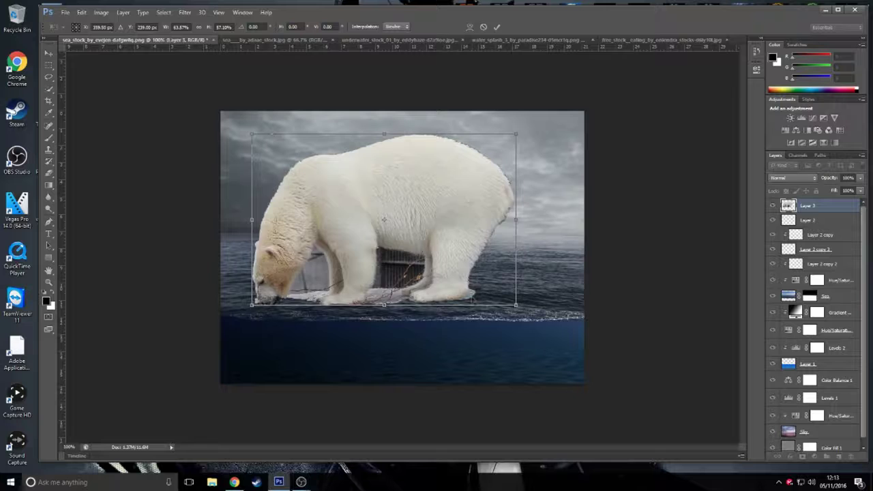
{"action": "left_click_drag", "start_coordinate": [518, 304], "coordinate": [559, 340]}
{"action": "left_click", "coordinate": [496, 27]}
{"action": "key", "text": "ctrl+plus"}
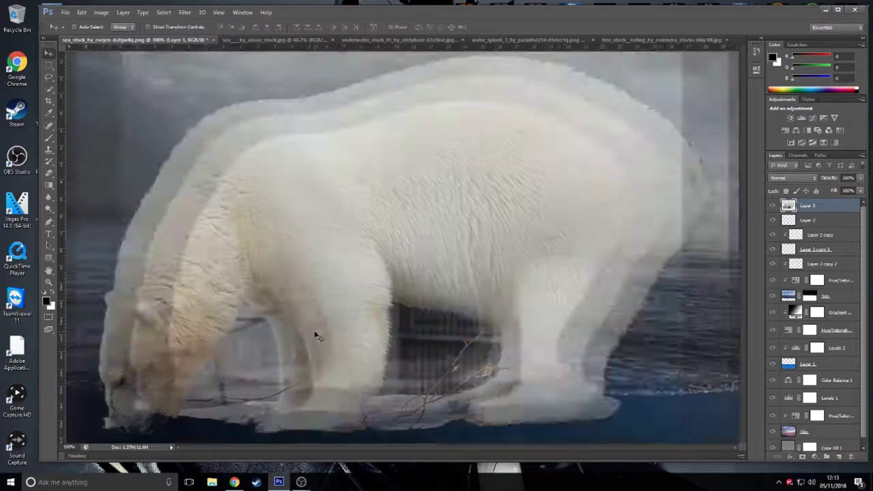
Select and delete the leftover background between the bear's neck and legs.
{"action": "key", "text": "w"}
{"action": "left_click_drag", "start_coordinate": [191, 349], "coordinate": [261, 278]}
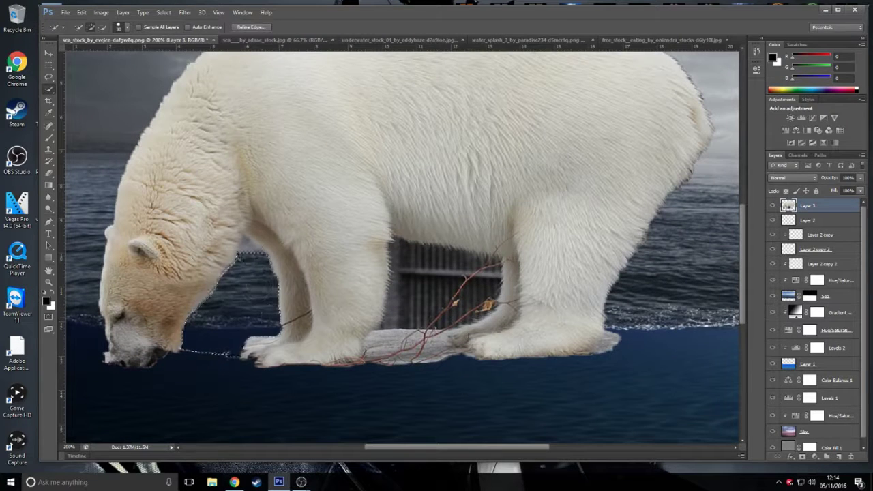
{"action": "mouse_move", "coordinate": [393, 279]}
{"action": "left_mouse_down"}
{"action": "mouse_move", "coordinate": [416, 350]}
{"action": "mouse_move", "coordinate": [454, 366]}
{"action": "mouse_move", "coordinate": [619, 350]}
{"action": "left_mouse_up"}
{"action": "key", "text": "Delete"}
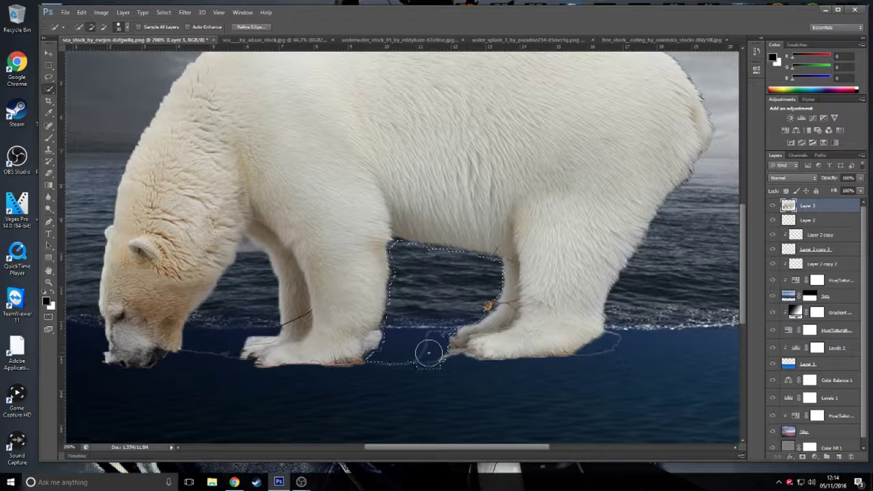
{"action": "key", "text": "ctrl+minus"}
Set the Eraser to 46 px, zoomed to 200% on the bear's feet.
{"action": "key", "text": "e"}
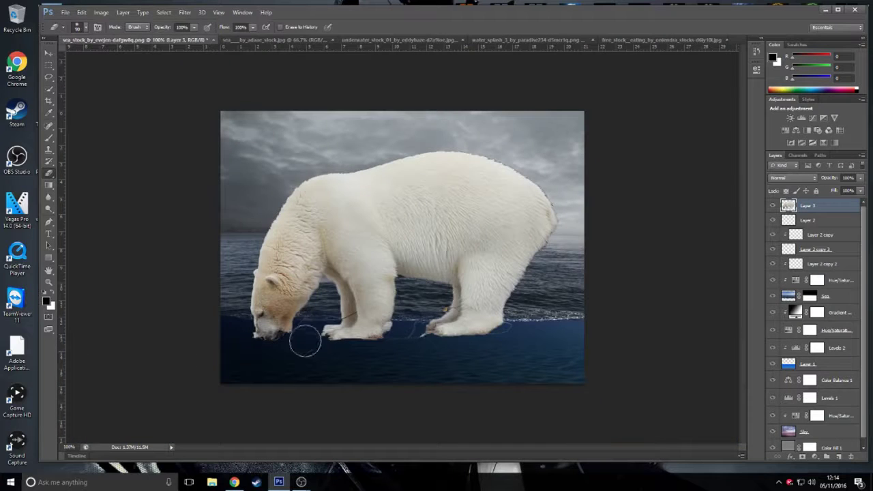
{"action": "key", "text": "ctrl+plus"}
{"action": "scroll", "coordinate": [402, 328], "scroll_direction": "down", "scroll_amount": 3}
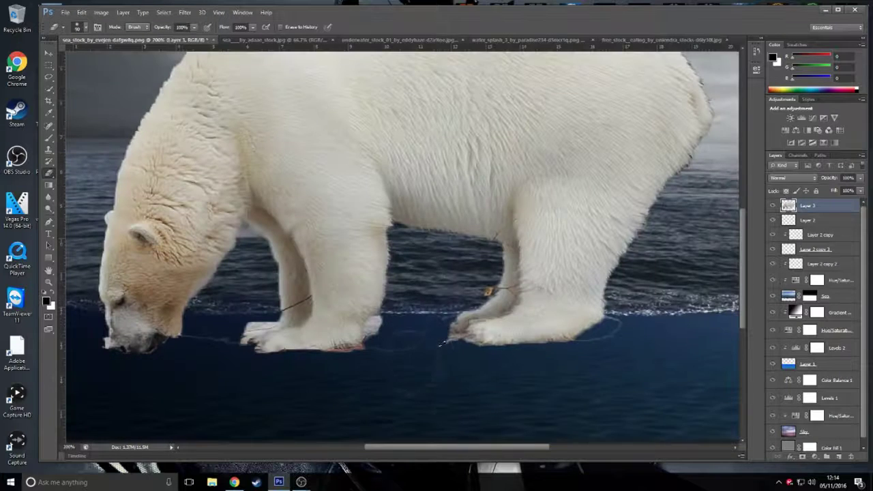
{"action": "left_click", "coordinate": [81, 27]}
{"action": "type", "text": "46"}
{"action": "key", "text": "Return"}
{"action": "left_click", "coordinate": [81, 27]}
{"action": "key", "text": "Return"}
Erase stray outlines around both feet, the orange speck, and the fringe along the bear's back.
{"action": "left_click_drag", "start_coordinate": [396, 332], "coordinate": [365, 341]}
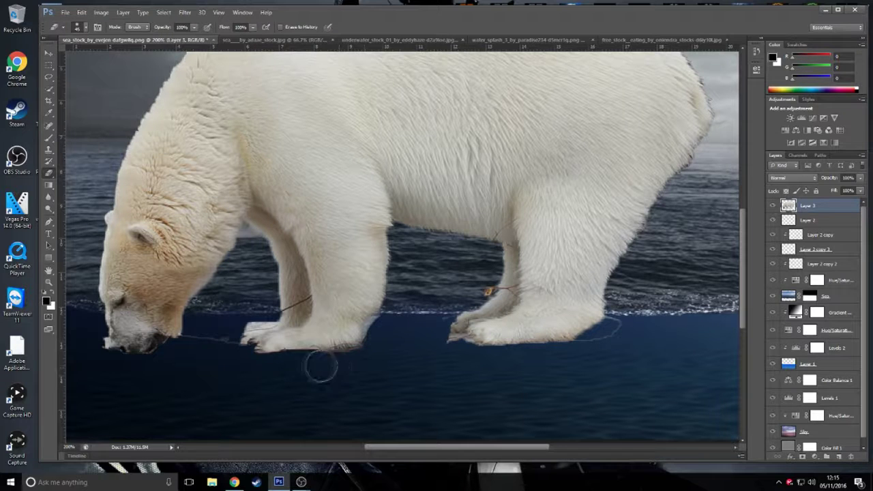
{"action": "left_click_drag", "start_coordinate": [253, 312], "coordinate": [189, 352]}
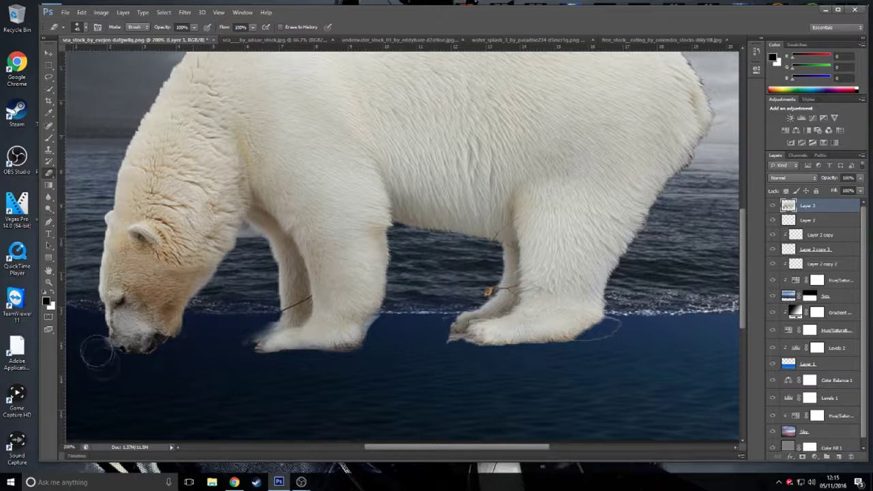
{"action": "mouse_move", "coordinate": [610, 315]}
{"action": "left_mouse_down"}
{"action": "mouse_move", "coordinate": [621, 335]}
{"action": "mouse_move", "coordinate": [525, 341]}
{"action": "left_mouse_up"}
{"action": "left_click_drag", "start_coordinate": [485, 300], "coordinate": [484, 259]}
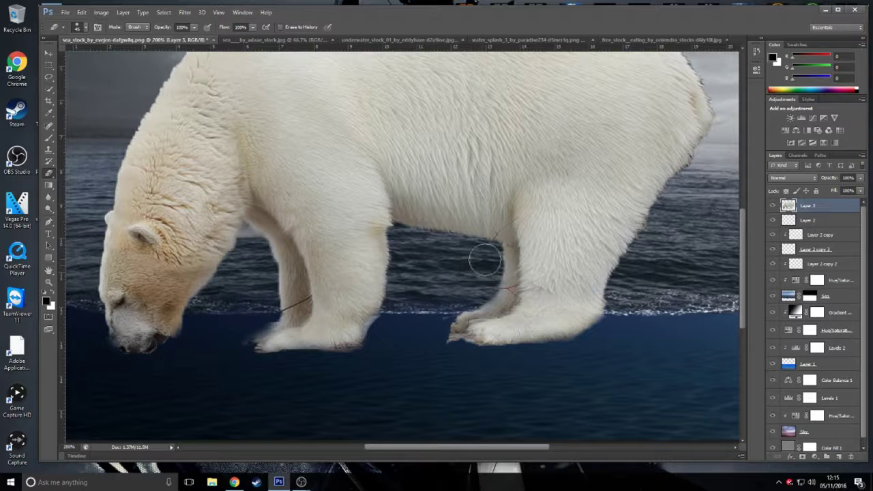
{"action": "scroll", "coordinate": [485, 263], "scroll_direction": "up", "scroll_amount": 3}
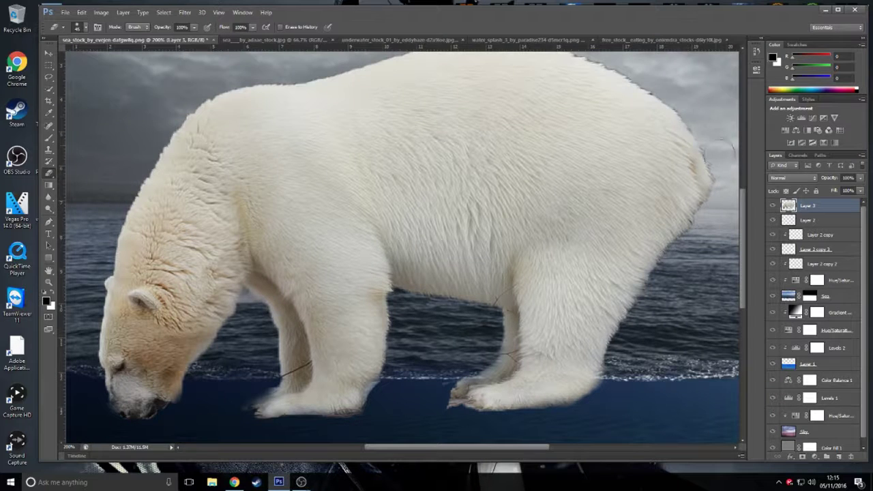
{"action": "scroll", "coordinate": [723, 146], "scroll_direction": "up", "scroll_amount": 2}
{"action": "mouse_move", "coordinate": [566, 105]}
{"action": "left_mouse_down"}
{"action": "mouse_move", "coordinate": [290, 144]}
{"action": "mouse_move", "coordinate": [498, 102]}
{"action": "mouse_move", "coordinate": [218, 153]}
{"action": "left_mouse_up"}
{"action": "key", "text": "ctrl+z"}
{"action": "scroll", "coordinate": [207, 167], "scroll_direction": "down", "scroll_amount": 3}
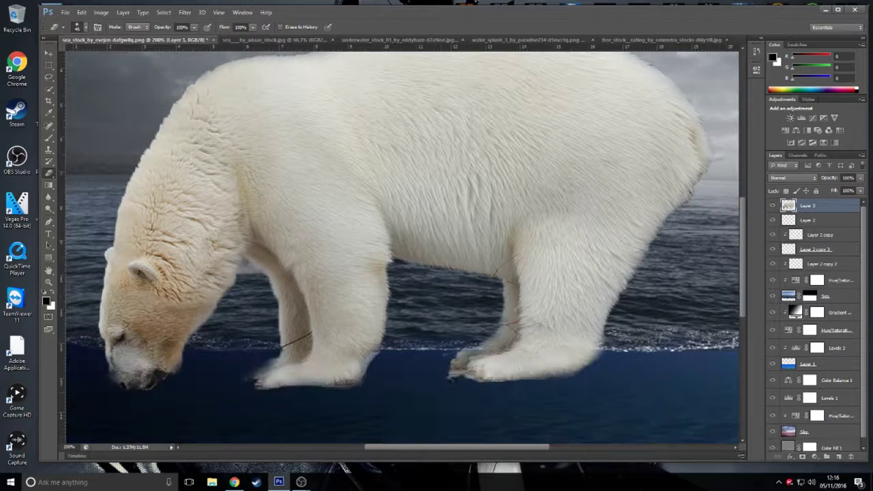
{"action": "key", "text": "ctrl+minus"}
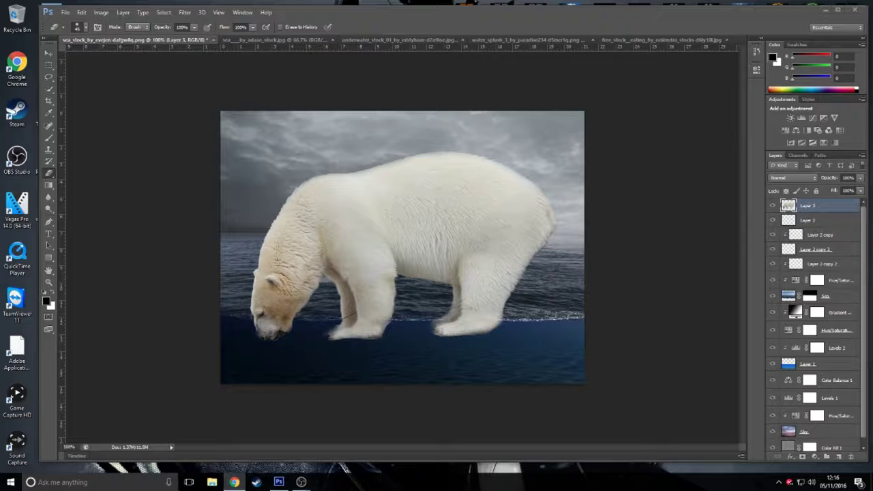
{"action": "left_click", "coordinate": [815, 456]}
Add a trial Curves adjustment with a bent curve, then delete it.
{"action": "left_click", "coordinate": [802, 318]}
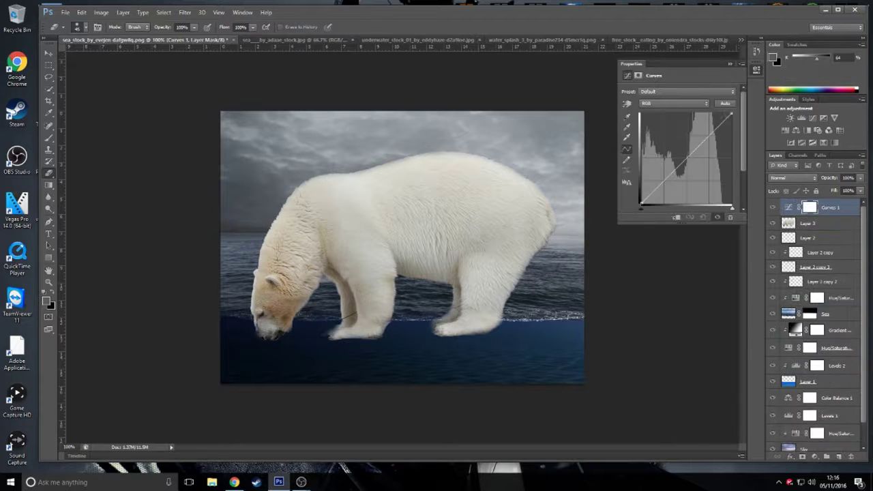
{"action": "left_click_drag", "start_coordinate": [685, 158], "coordinate": [702, 144]}
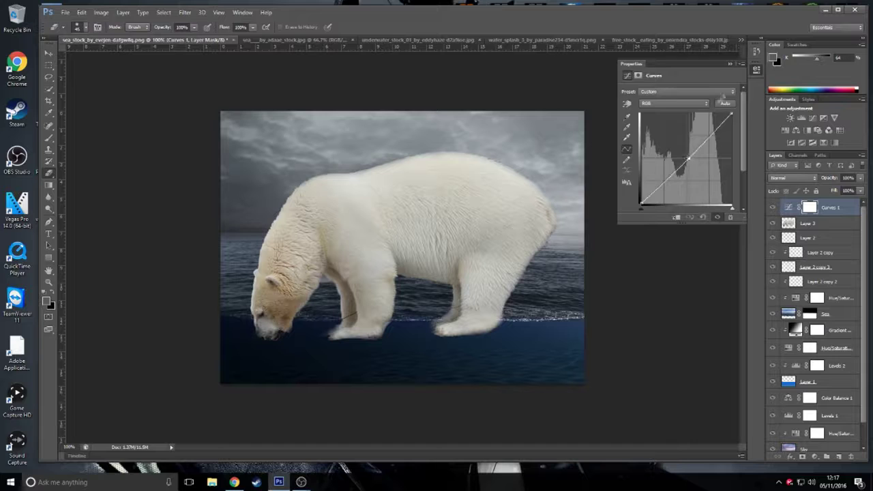
{"action": "left_click", "coordinate": [730, 64]}
{"action": "right_click", "coordinate": [828, 204]}
{"action": "left_click", "coordinate": [711, 170]}
Flip the polar bear layer horizontally so it faces right.
{"action": "key", "text": "v"}
{"action": "key", "text": "ctrl+t"}
{"action": "right_click", "coordinate": [512, 239]}
{"action": "left_click", "coordinate": [545, 381]}
{"action": "left_click", "coordinate": [496, 26]}
{"action": "key", "text": "e"}
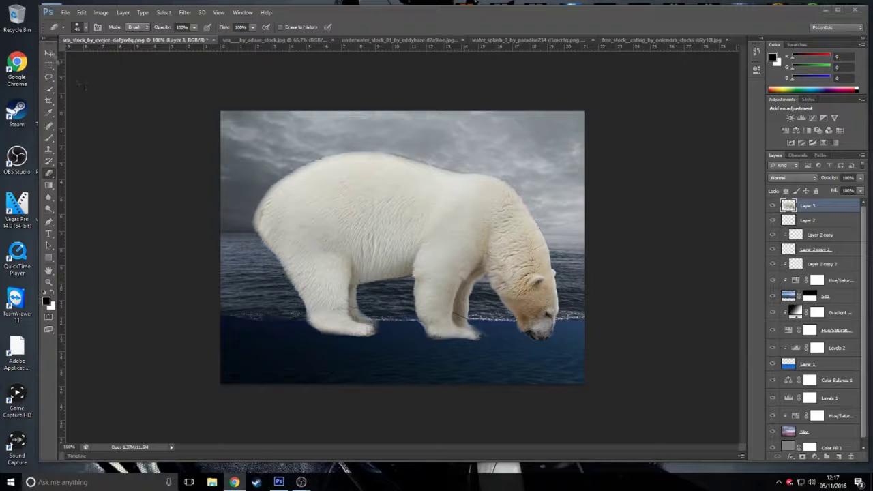
{"action": "key", "text": "ctrl+t"}
Scale the bear to about 80% and lower it so its legs sink into the water.
{"action": "left_click_drag", "start_coordinate": [405, 244], "coordinate": [399, 261]}
{"action": "left_click_drag", "start_coordinate": [244, 356], "coordinate": [307, 321]}
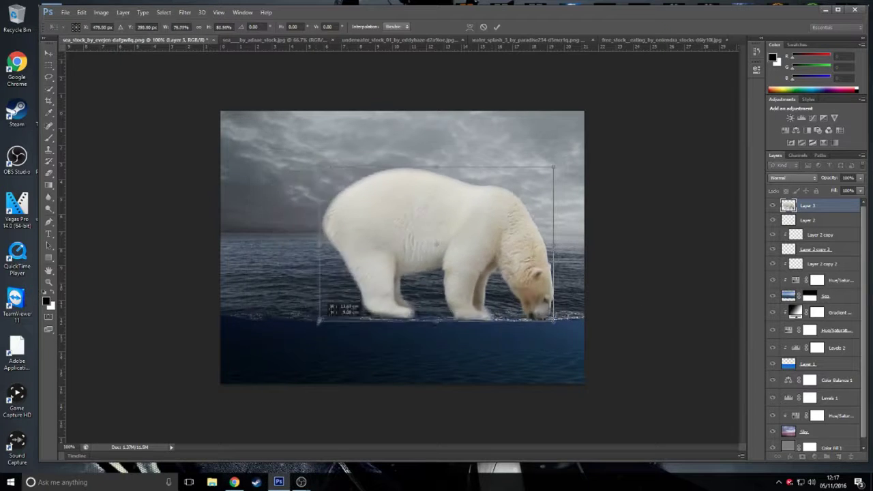
{"action": "left_click_drag", "start_coordinate": [372, 239], "coordinate": [351, 283]}
{"action": "left_click_drag", "start_coordinate": [461, 261], "coordinate": [452, 262]}
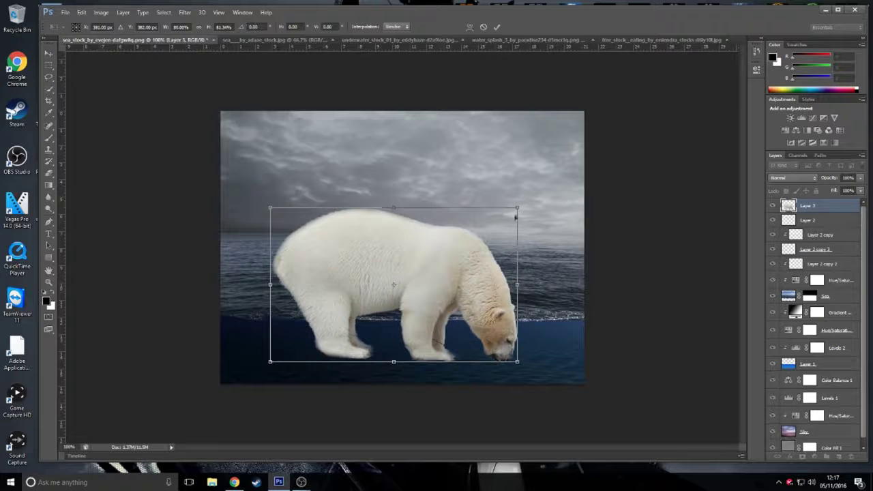
{"action": "left_click_drag", "start_coordinate": [519, 208], "coordinate": [515, 213]}
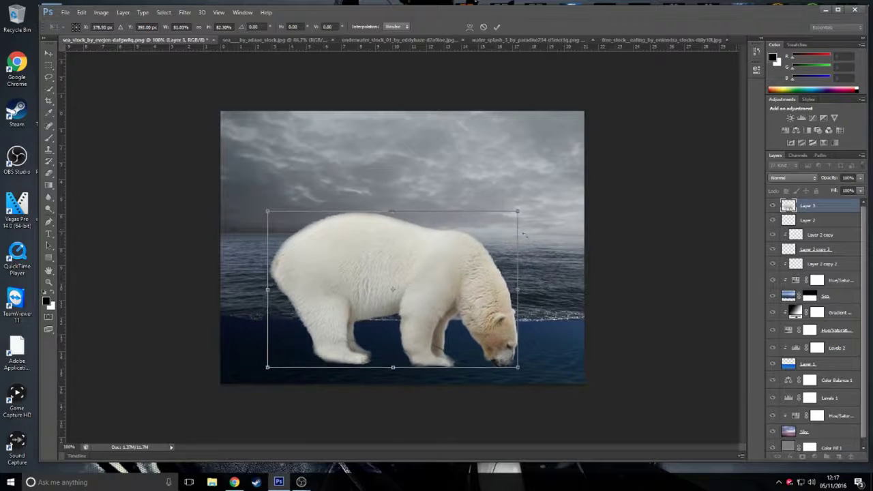
{"action": "left_click_drag", "start_coordinate": [515, 366], "coordinate": [513, 365]}
{"action": "key", "text": "shift+Up"}
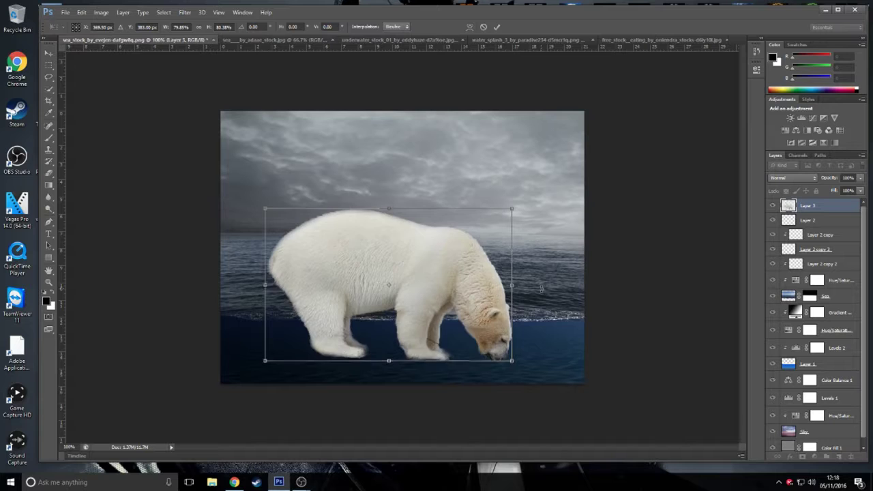
{"action": "key", "text": "shift+Up"}
{"action": "key", "text": "Return"}
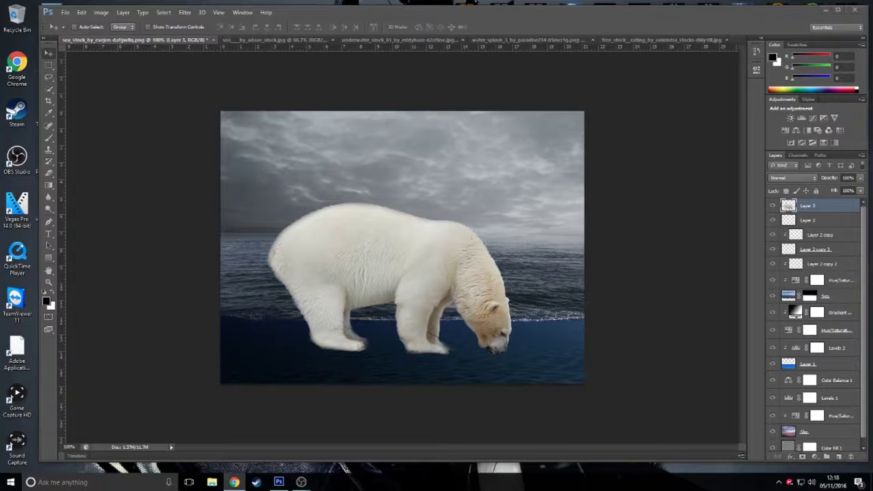
{"action": "scroll", "coordinate": [804, 324], "scroll_direction": "down", "scroll_amount": 1}
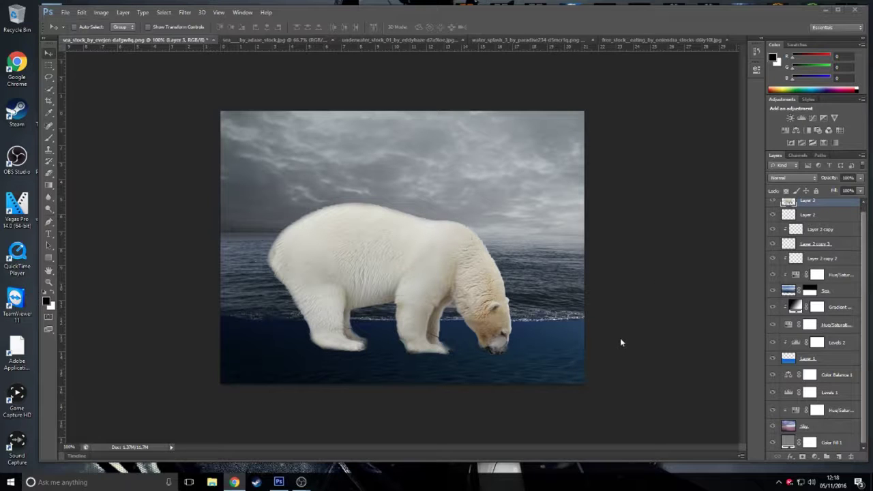
Look through the Select and Filter menus without choosing a command.
{"action": "left_click", "coordinate": [185, 13]}
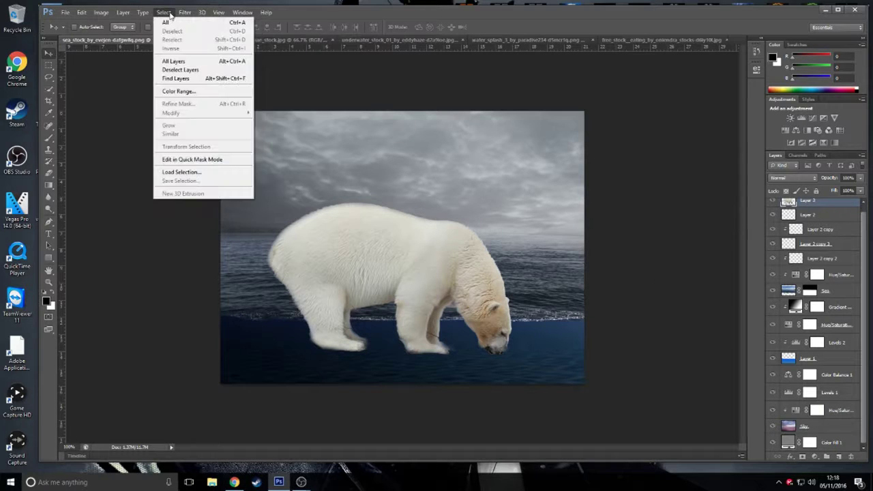
{"action": "left_click", "coordinate": [191, 13]}
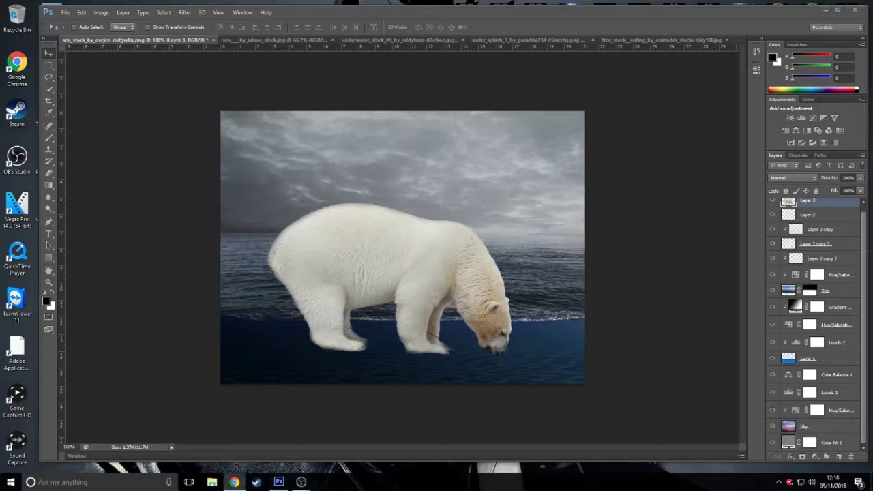
{"action": "left_click", "coordinate": [184, 12]}
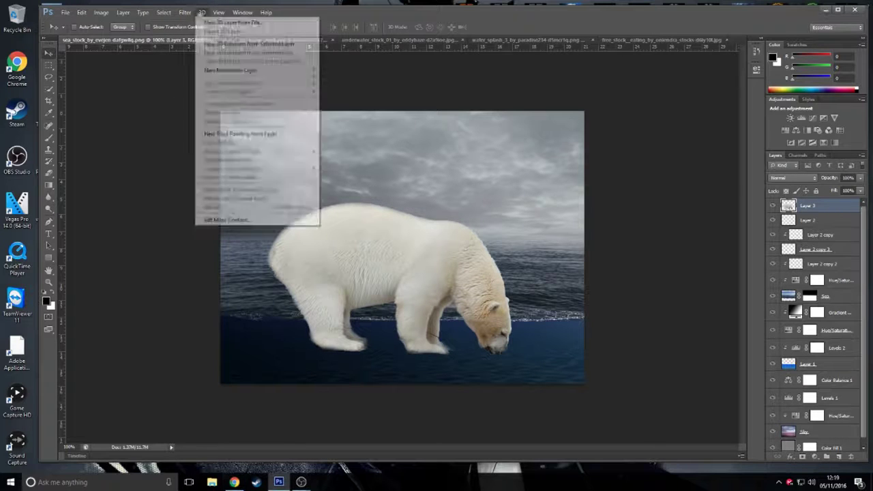
{"action": "left_click", "coordinate": [185, 13]}
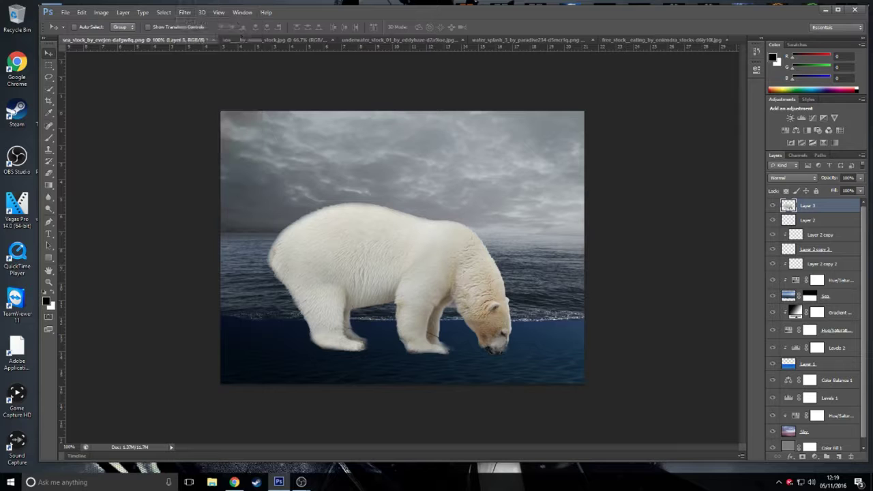
Add an Exposure adjustment layer on top, lowering exposure to about -0.66 with a slight offset tweak.
{"action": "left_click", "coordinate": [823, 118]}
{"action": "mouse_move", "coordinate": [679, 114]}
{"action": "left_mouse_down"}
{"action": "mouse_move", "coordinate": [678, 134]}
{"action": "mouse_move", "coordinate": [689, 133]}
{"action": "left_mouse_up"}
{"action": "left_click", "coordinate": [756, 69]}
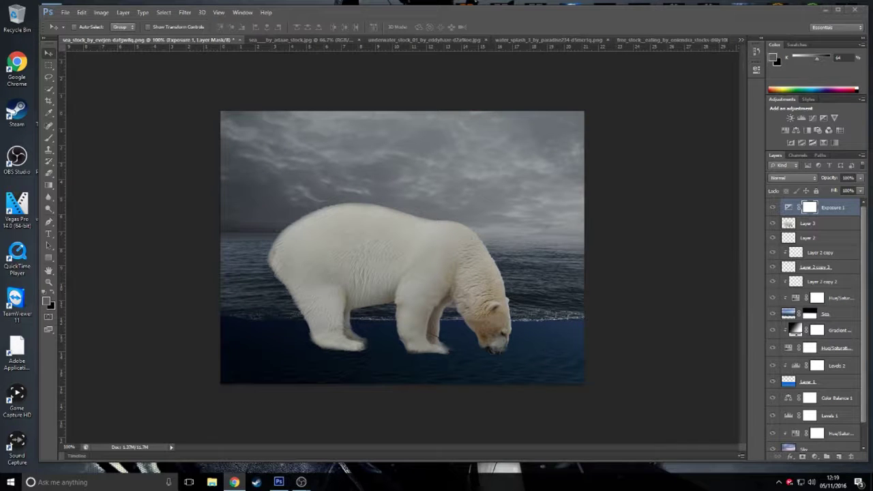
{"action": "left_click", "coordinate": [824, 210]}
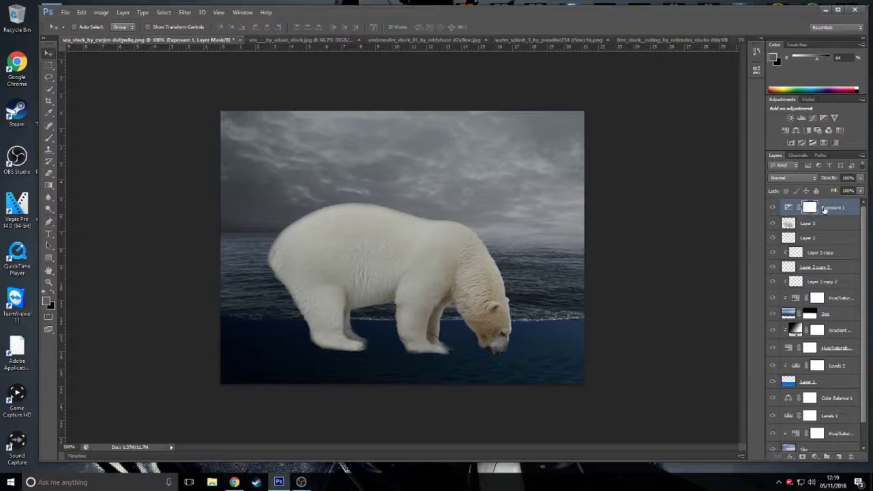
Burn the bear's shoulder, fur, back and legs on Layer 3 with a 400 px brush.
{"action": "left_click", "coordinate": [48, 208]}
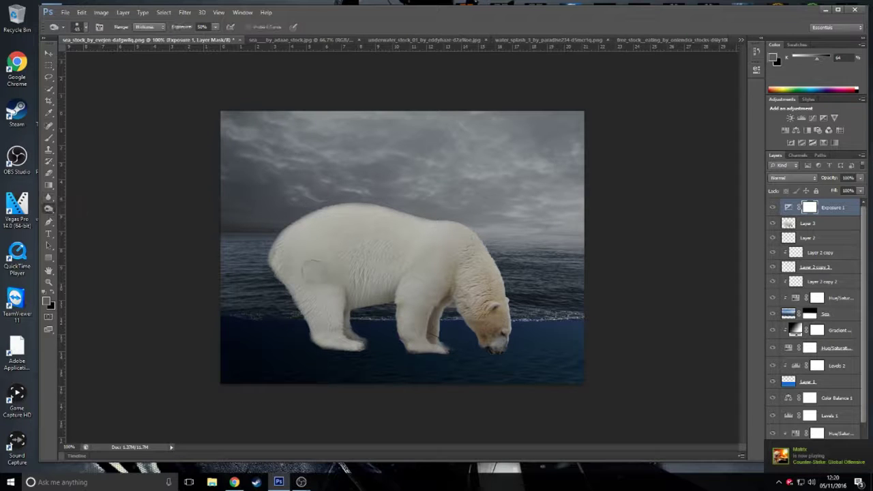
{"action": "left_click", "coordinate": [823, 225]}
{"action": "left_click_drag", "start_coordinate": [293, 235], "coordinate": [341, 279]}
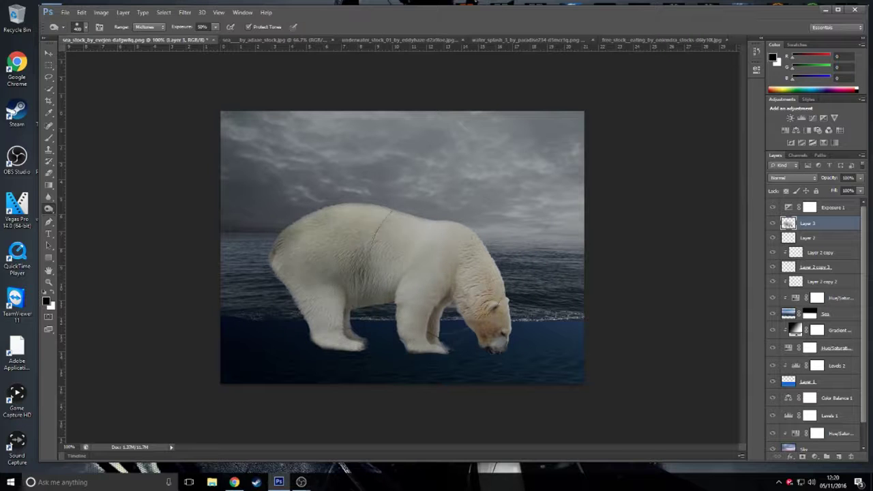
{"action": "key", "text": "bracketright"}
{"action": "key", "text": "bracketright"}
{"action": "key", "text": "bracketright"}
{"action": "left_click_drag", "start_coordinate": [470, 286], "coordinate": [328, 279]}
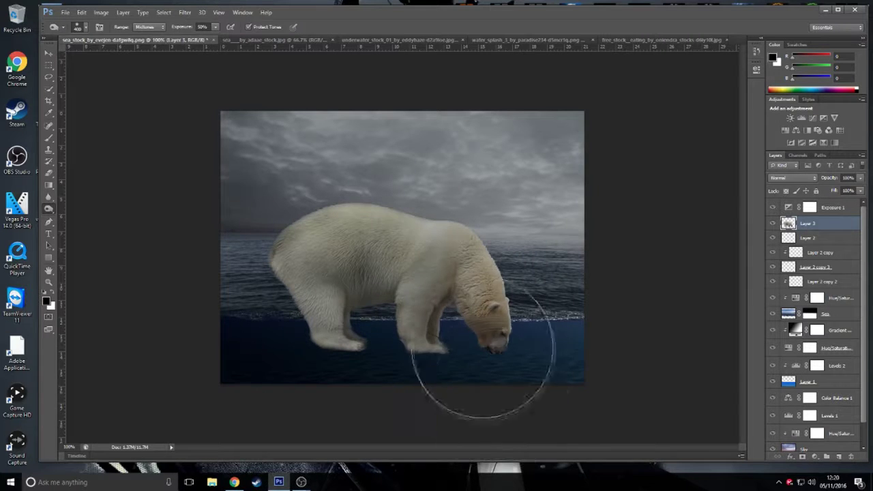
{"action": "left_click_drag", "start_coordinate": [487, 374], "coordinate": [312, 366]}
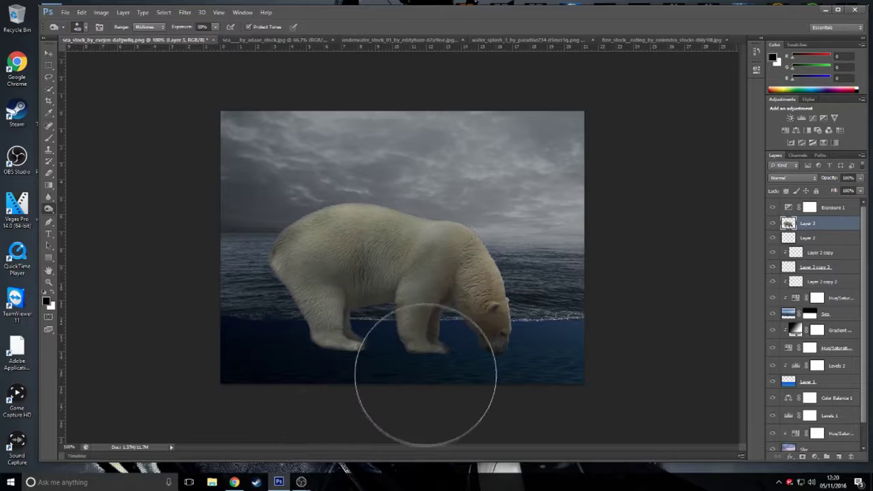
Darken the bear's legs, front leg and chest with a smaller brush.
{"action": "key", "text": "bracketleft"}
{"action": "key", "text": "bracketleft"}
{"action": "key", "text": "bracketleft"}
{"action": "mouse_move", "coordinate": [444, 310]}
{"action": "left_mouse_down"}
{"action": "mouse_move", "coordinate": [416, 348]}
{"action": "mouse_move", "coordinate": [399, 290]}
{"action": "mouse_move", "coordinate": [281, 283]}
{"action": "mouse_move", "coordinate": [303, 309]}
{"action": "left_mouse_up"}
{"action": "mouse_move", "coordinate": [270, 271]}
{"action": "left_mouse_down"}
{"action": "mouse_move", "coordinate": [317, 336]}
{"action": "mouse_move", "coordinate": [319, 319]}
{"action": "left_mouse_up"}
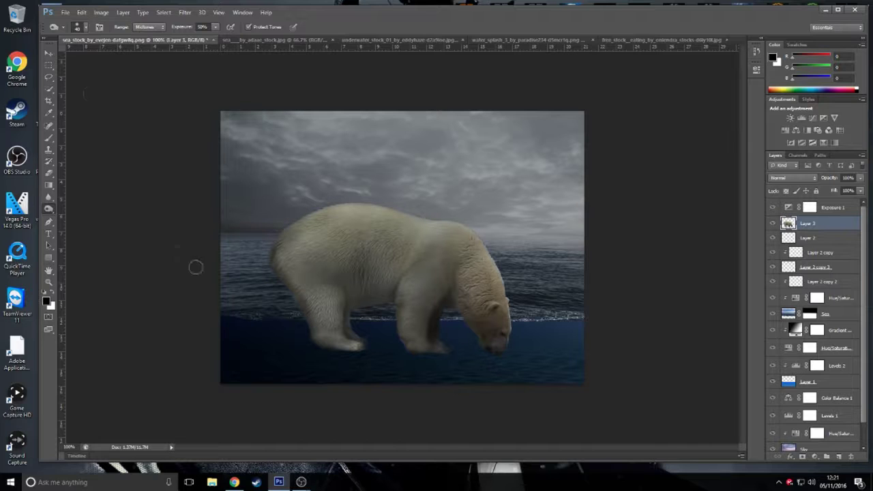
{"action": "key", "text": "v"}
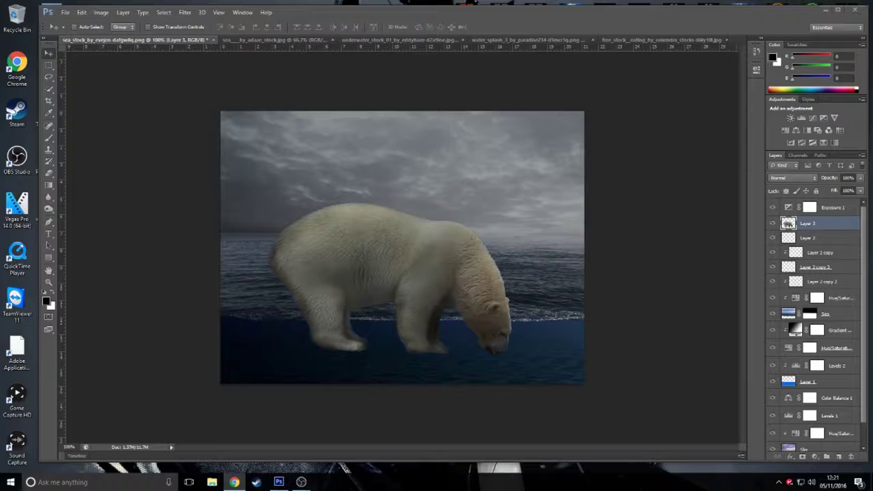
Polygon-lasso the bear's submerged part below the waterline and copy it to a new Layer 4.
{"action": "left_click", "coordinate": [48, 77]}
{"action": "left_click", "coordinate": [511, 300]}
{"action": "left_click", "coordinate": [268, 298]}
{"action": "left_click", "coordinate": [285, 352]}
{"action": "left_click", "coordinate": [528, 361]}
{"action": "left_click", "coordinate": [511, 300]}
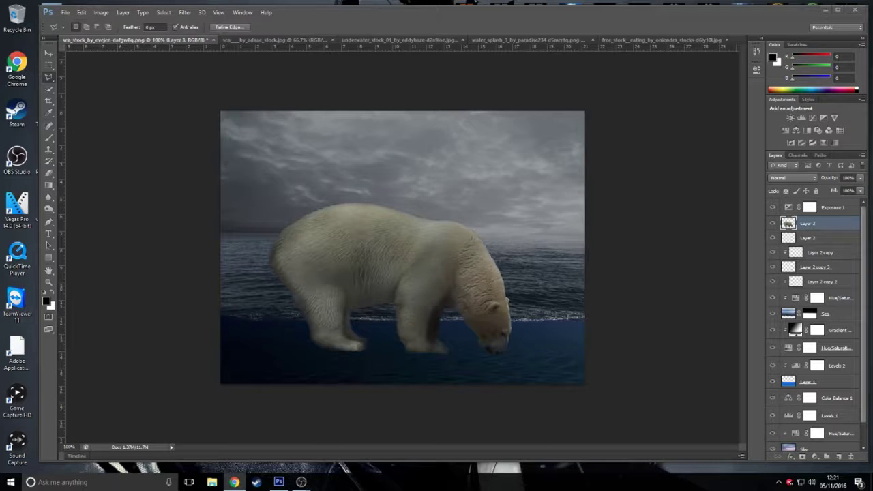
{"action": "right_click", "coordinate": [454, 344]}
{"action": "left_click", "coordinate": [497, 230]}
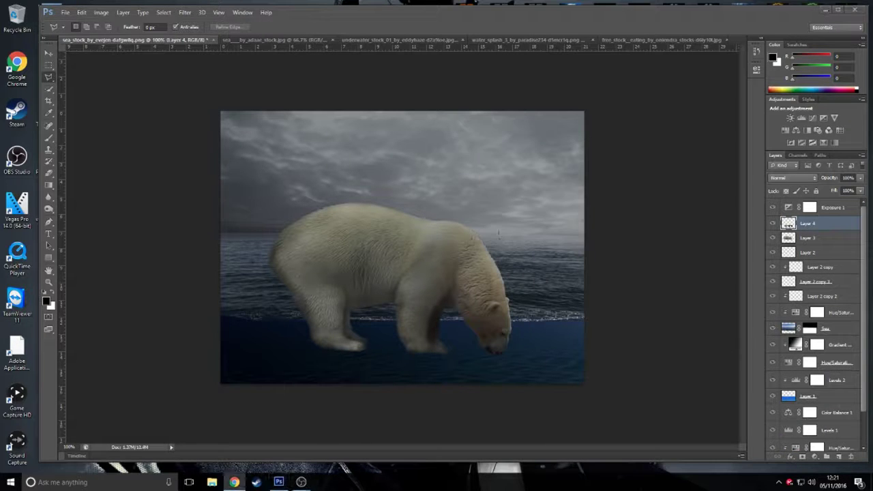
{"action": "left_click", "coordinate": [772, 223]}
Delete the Exposure layer, rename Layer 3 to Bear, and add a Hue/Saturation layer above it.
{"action": "right_click", "coordinate": [837, 208]}
{"action": "left_click", "coordinate": [750, 168]}
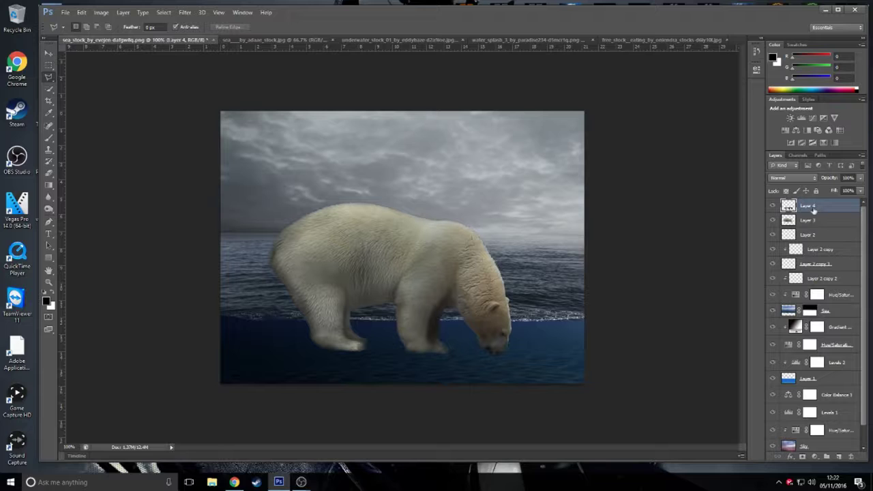
{"action": "double_click", "coordinate": [808, 220]}
{"action": "type", "text": "Bear"}
{"action": "key", "text": "Return"}
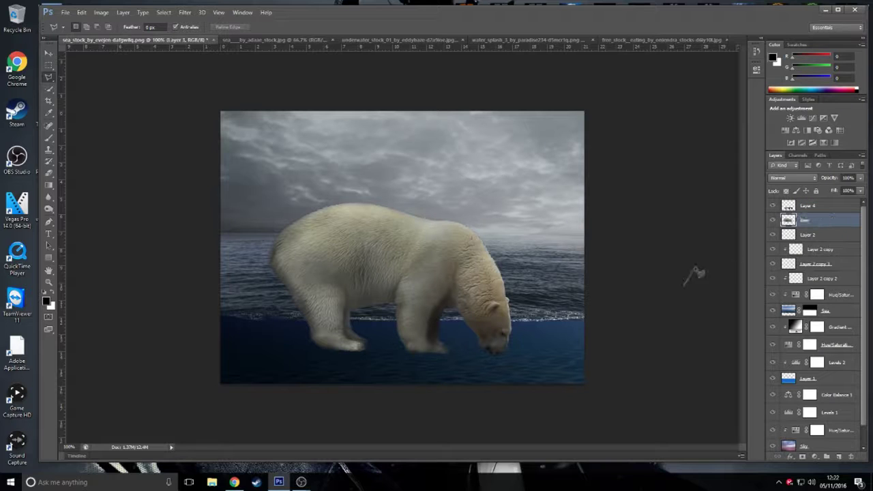
{"action": "key", "text": "Return"}
{"action": "key", "text": "Return"}
{"action": "key", "text": "v"}
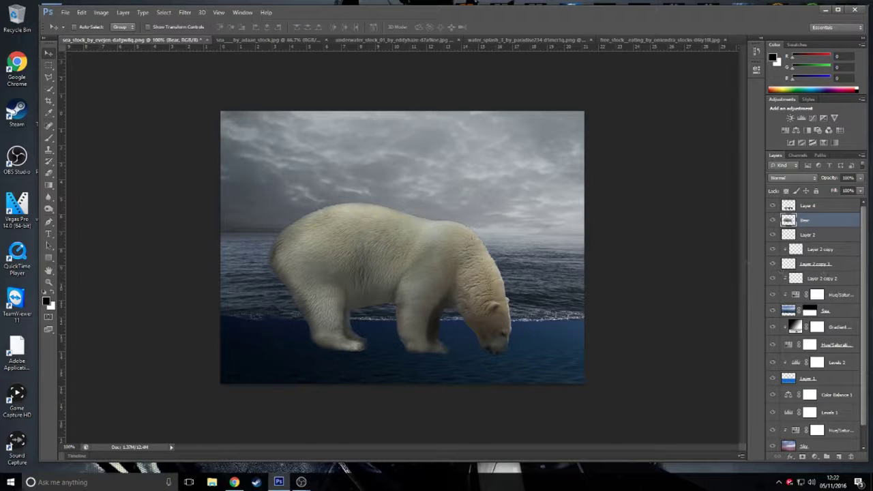
{"action": "left_click", "coordinate": [814, 457]}
{"action": "left_click", "coordinate": [811, 350]}
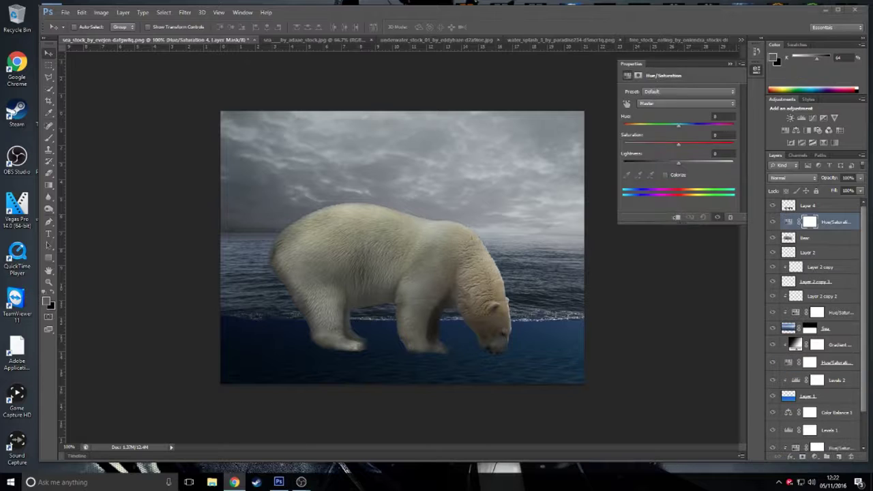
Try out and delete several trial Hue/Saturation adjustment layers.
{"action": "left_click_drag", "start_coordinate": [678, 162], "coordinate": [676, 163]}
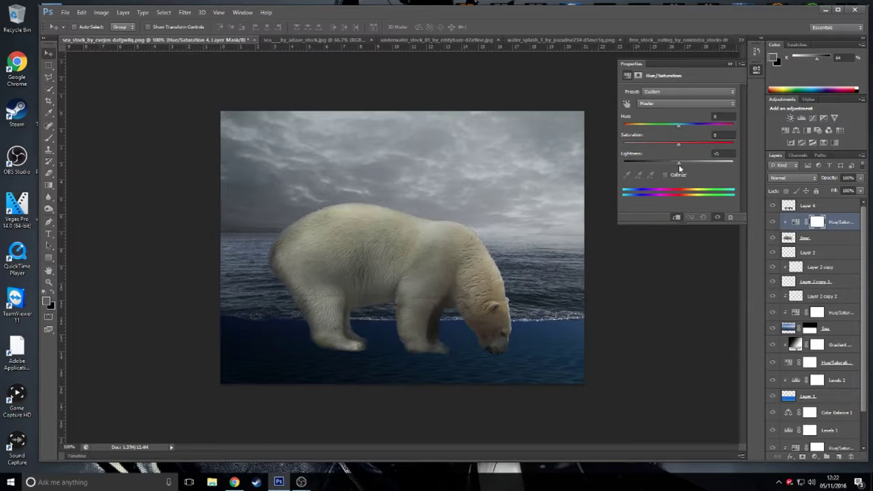
{"action": "left_click", "coordinate": [849, 456]}
{"action": "key", "text": "Return"}
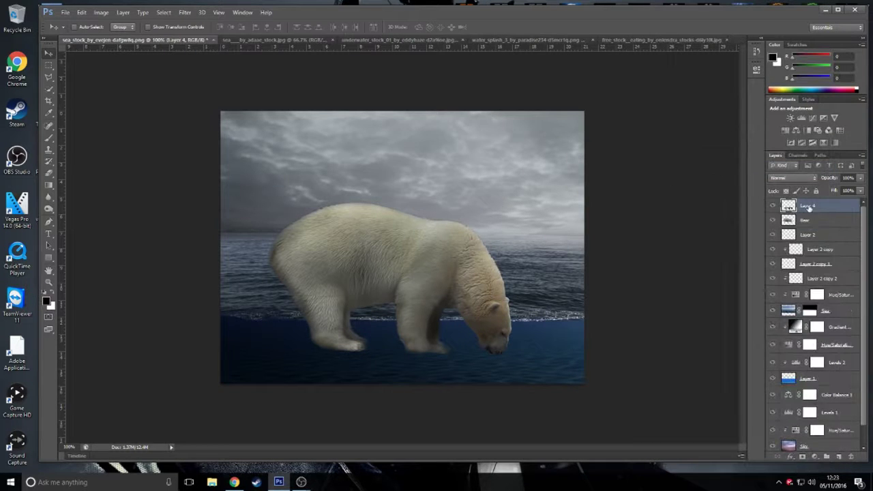
{"action": "left_click", "coordinate": [815, 456]}
{"action": "left_click", "coordinate": [836, 349]}
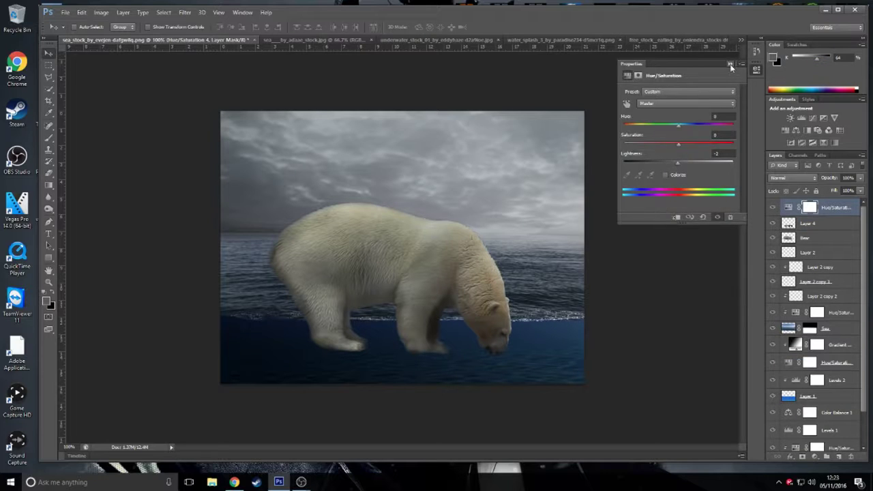
{"action": "right_click", "coordinate": [812, 206]}
{"action": "left_click", "coordinate": [730, 169]}
{"action": "left_click", "coordinate": [785, 129]}
{"action": "left_click_drag", "start_coordinate": [678, 162], "coordinate": [678, 156]}
{"action": "right_click", "coordinate": [831, 207]}
{"action": "left_click", "coordinate": [723, 169]}
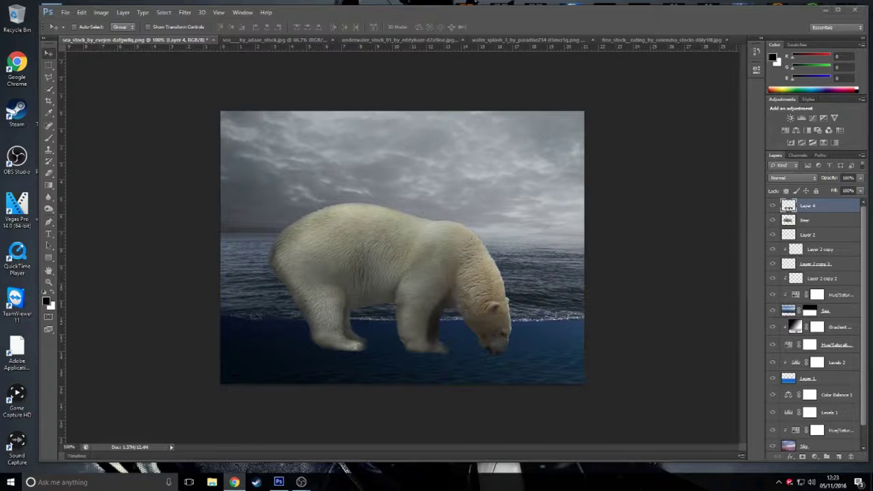
Move Layer 4 below Bear and add a Hue/Saturation layer clipped to Layer 4.
{"action": "left_click_drag", "start_coordinate": [787, 205], "coordinate": [788, 220]}
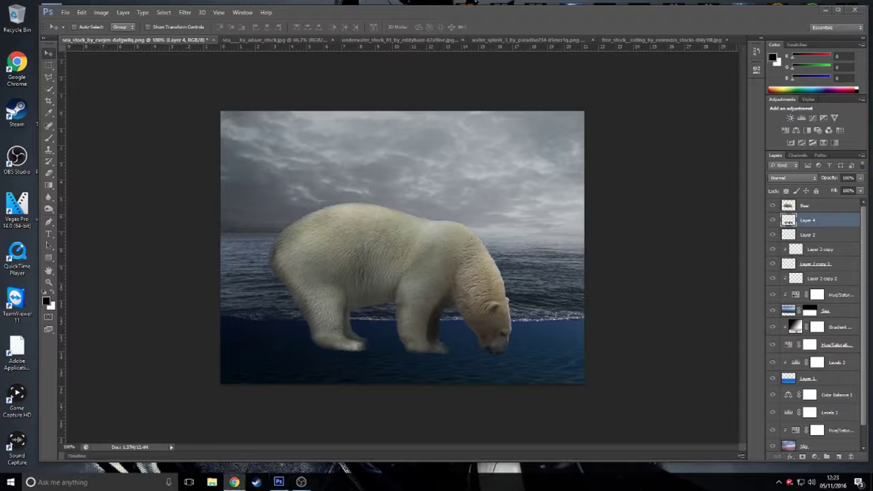
{"action": "left_click", "coordinate": [816, 461]}
{"action": "left_click", "coordinate": [799, 348]}
{"action": "mouse_move", "coordinate": [678, 162]}
{"action": "left_mouse_down"}
{"action": "mouse_move", "coordinate": [679, 175]}
{"action": "mouse_move", "coordinate": [678, 145]}
{"action": "left_mouse_up"}
{"action": "mouse_move", "coordinate": [679, 162]}
{"action": "left_mouse_down"}
{"action": "mouse_move", "coordinate": [645, 165]}
{"action": "mouse_move", "coordinate": [657, 147]}
{"action": "mouse_move", "coordinate": [649, 163]}
{"action": "left_mouse_up"}
{"action": "left_click", "coordinate": [676, 217]}
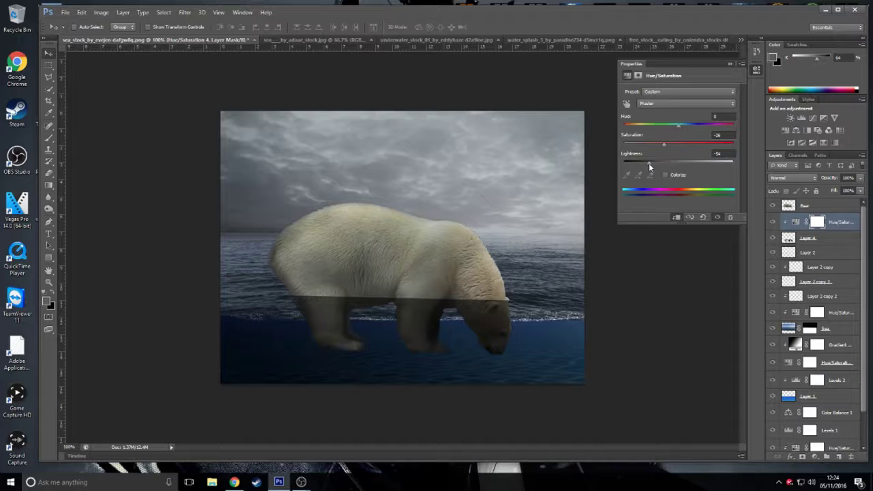
Colorize the submerged legs blue: hue 207, saturation 28, lightness -50.
{"action": "left_click_drag", "start_coordinate": [679, 125], "coordinate": [702, 127]}
{"action": "left_click_drag", "start_coordinate": [649, 166], "coordinate": [663, 163]}
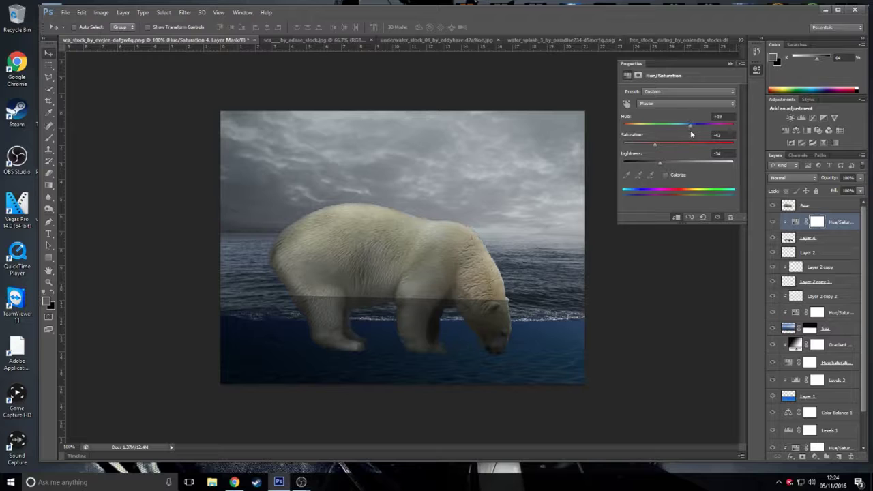
{"action": "left_click_drag", "start_coordinate": [689, 125], "coordinate": [688, 126]}
{"action": "left_click", "coordinate": [698, 146]}
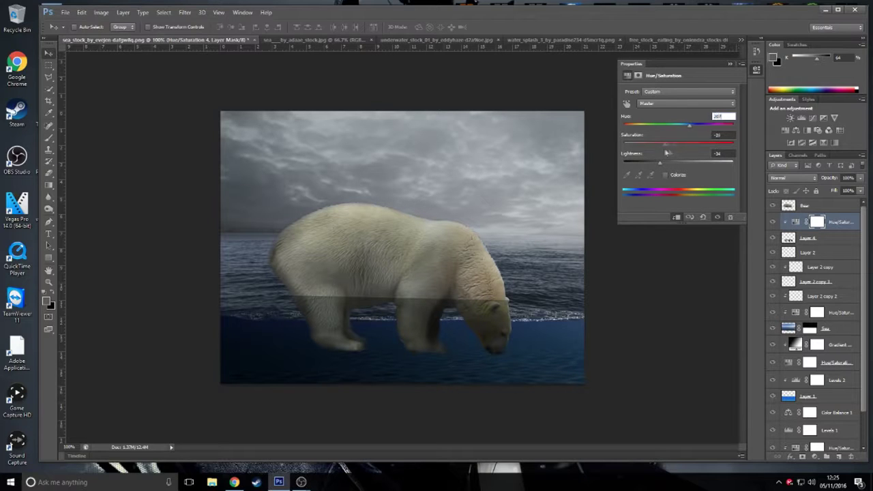
{"action": "left_click", "coordinate": [666, 175]}
{"action": "left_click_drag", "start_coordinate": [660, 162], "coordinate": [652, 169]}
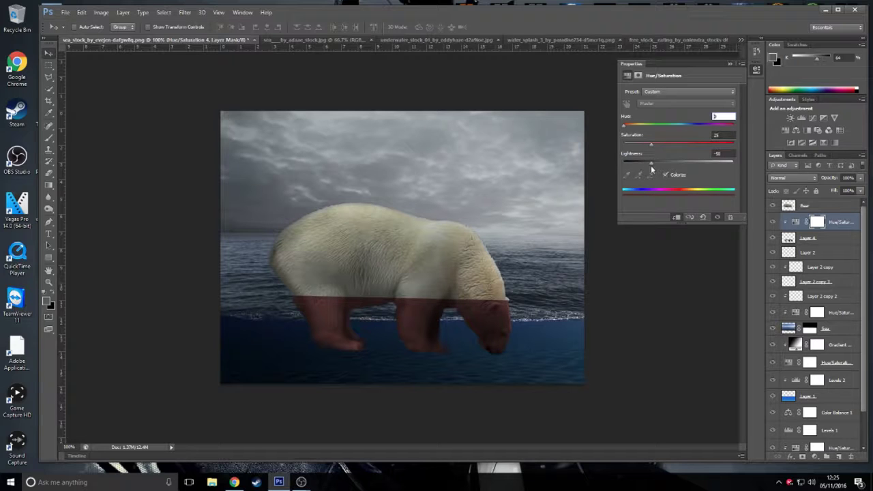
{"action": "left_click_drag", "start_coordinate": [654, 126], "coordinate": [685, 125]}
{"action": "left_click", "coordinate": [728, 65]}
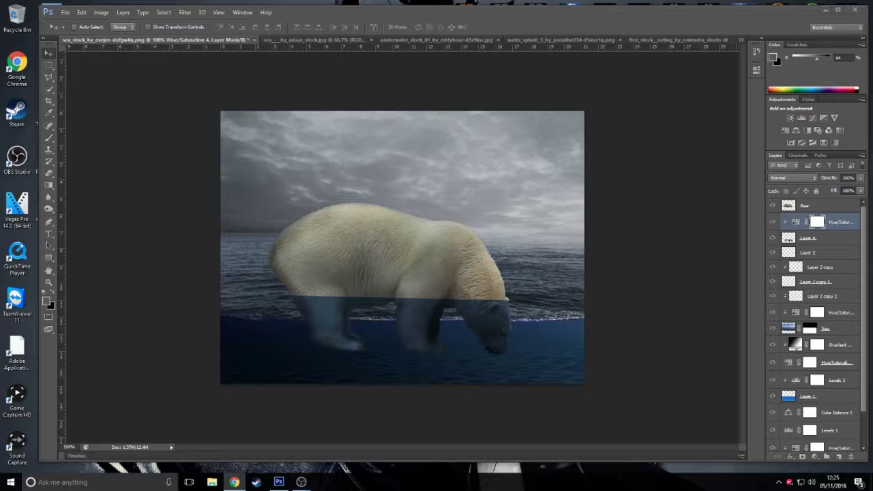
{"action": "key", "text": "ctrl+plus"}
{"action": "left_click", "coordinate": [809, 238]}
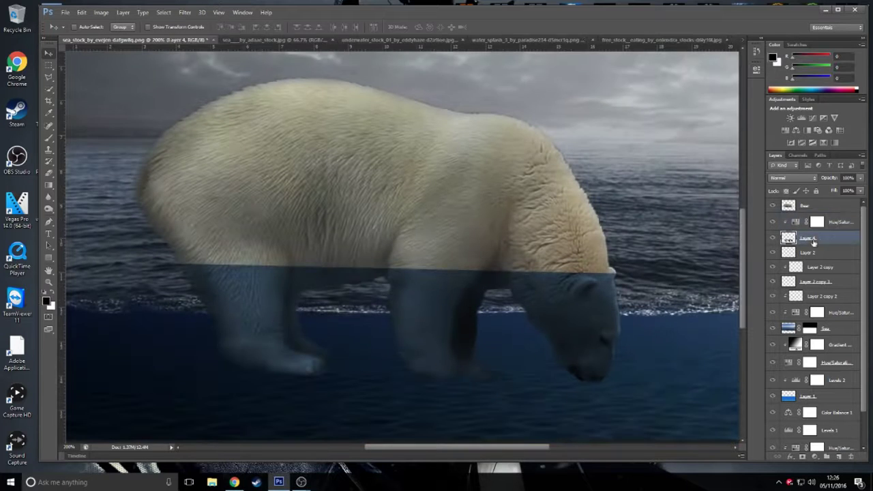
Erase the tinted waterline band over the bear's head on Layer 4, retrying strokes.
{"action": "key", "text": "e"}
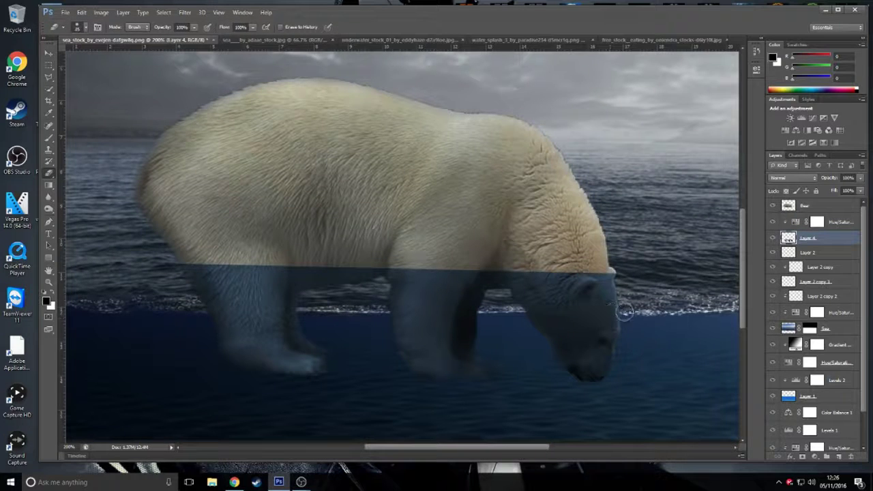
{"action": "left_click_drag", "start_coordinate": [617, 305], "coordinate": [519, 307]}
{"action": "key", "text": "ctrl+z"}
{"action": "left_click_drag", "start_coordinate": [623, 307], "coordinate": [523, 307]}
{"action": "key", "text": "ctrl+z"}
{"action": "left_click_drag", "start_coordinate": [628, 307], "coordinate": [526, 307]}
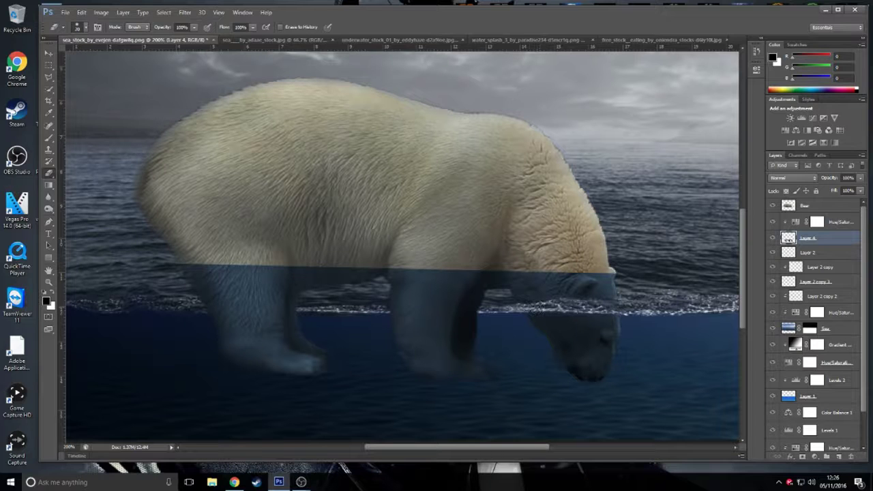
{"action": "key", "text": "ctrl+minus"}
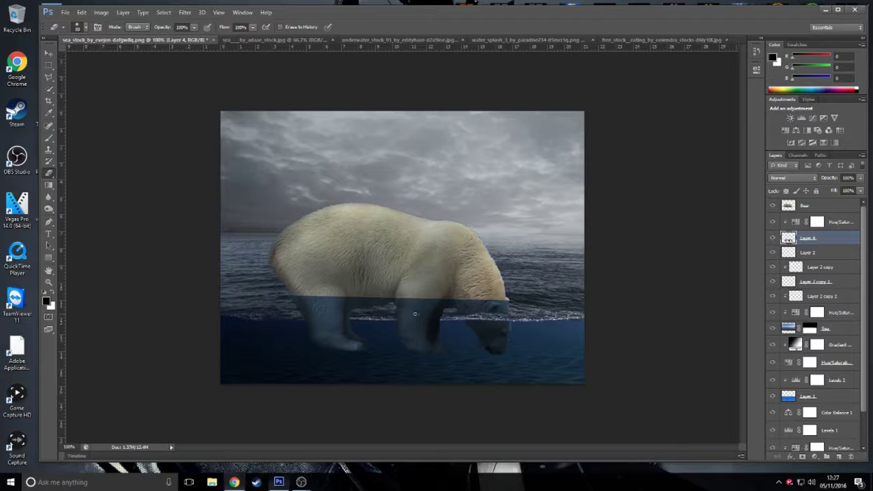
{"action": "key", "text": "ctrl+plus"}
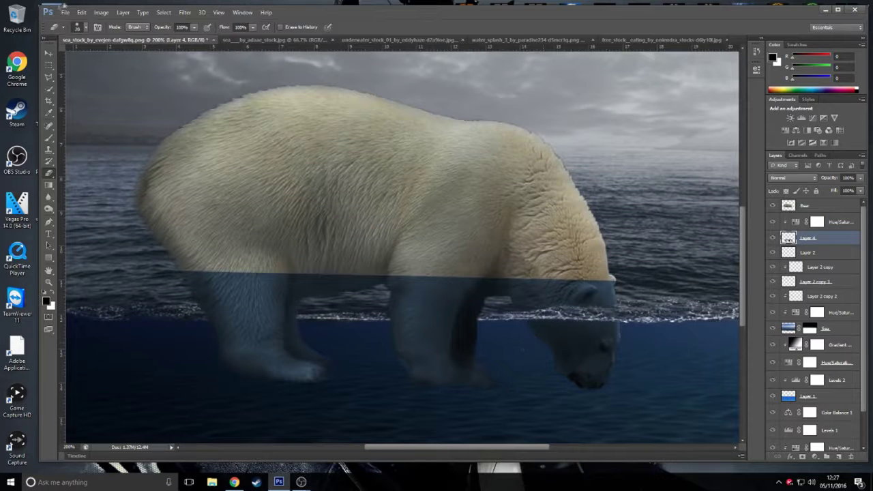
Attempt erasing on the Hue/Saturation layer, dismiss the rasterize error, and reselect Layer 4.
{"action": "left_click", "coordinate": [82, 12]}
{"action": "left_click", "coordinate": [96, 27]}
{"action": "left_click", "coordinate": [628, 316]}
{"action": "left_click", "coordinate": [457, 177]}
{"action": "left_click", "coordinate": [805, 239]}
Erase along the left and right waterline so the waves and sparkle show through.
{"action": "mouse_move", "coordinate": [625, 315]}
{"action": "left_mouse_down"}
{"action": "mouse_move", "coordinate": [253, 308]}
{"action": "mouse_move", "coordinate": [586, 310]}
{"action": "left_mouse_up"}
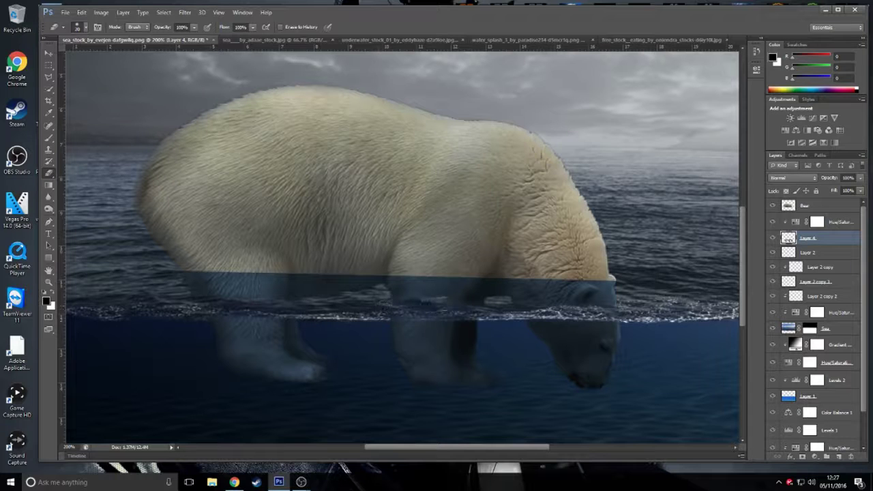
{"action": "left_click_drag", "start_coordinate": [184, 281], "coordinate": [358, 279]}
{"action": "left_click_drag", "start_coordinate": [196, 293], "coordinate": [648, 284]}
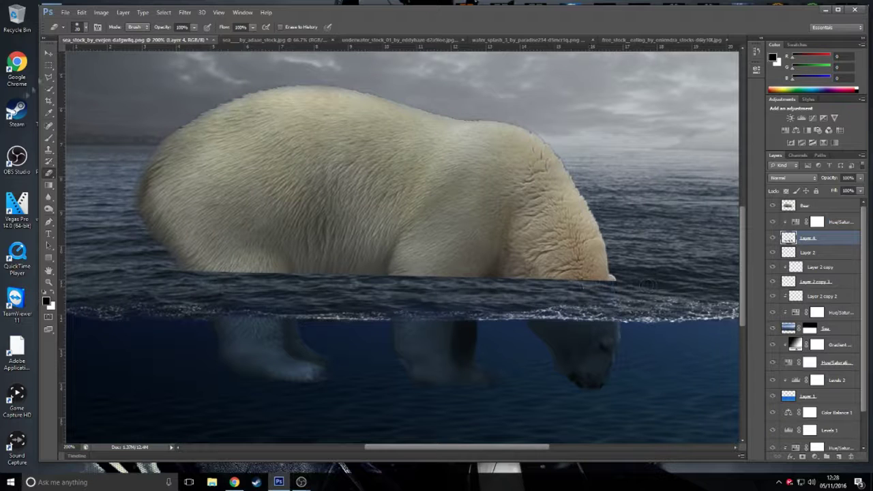
{"action": "key", "text": "v"}
{"action": "key", "text": "ctrl+1"}
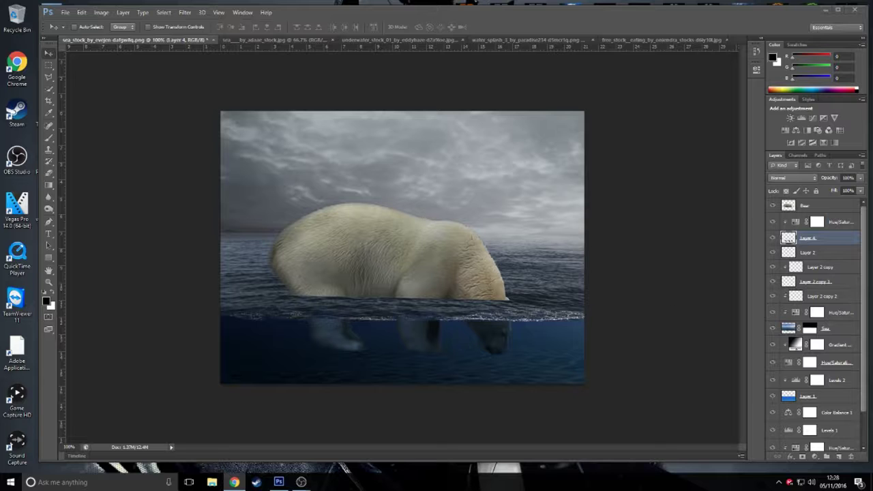
{"action": "key", "text": "ctrl+plus"}
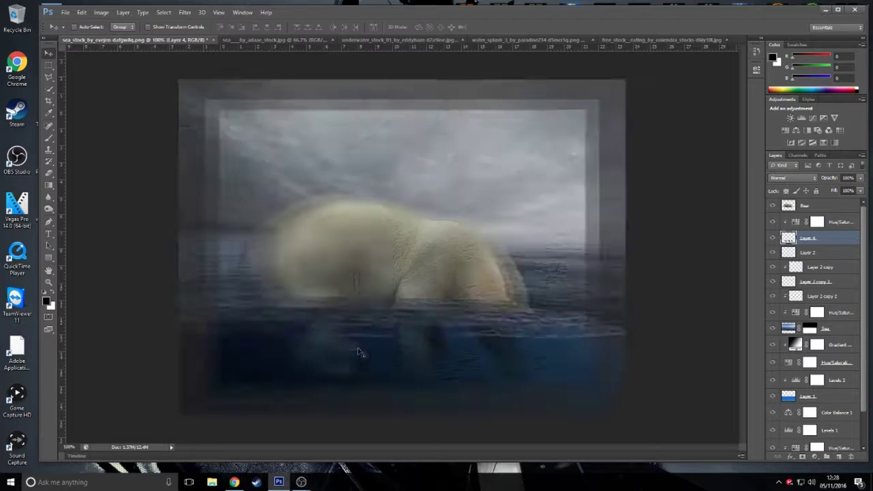
Burn the underwater legs, rear foot, head and chin darker, then duplicate Layer 4.
{"action": "scroll", "coordinate": [356, 346], "scroll_direction": "down", "scroll_amount": 2}
{"action": "key", "text": "o"}
{"action": "mouse_move", "coordinate": [231, 365]}
{"action": "left_mouse_down"}
{"action": "mouse_move", "coordinate": [263, 399]}
{"action": "mouse_move", "coordinate": [302, 415]}
{"action": "left_mouse_up"}
{"action": "left_click_drag", "start_coordinate": [307, 382], "coordinate": [331, 392]}
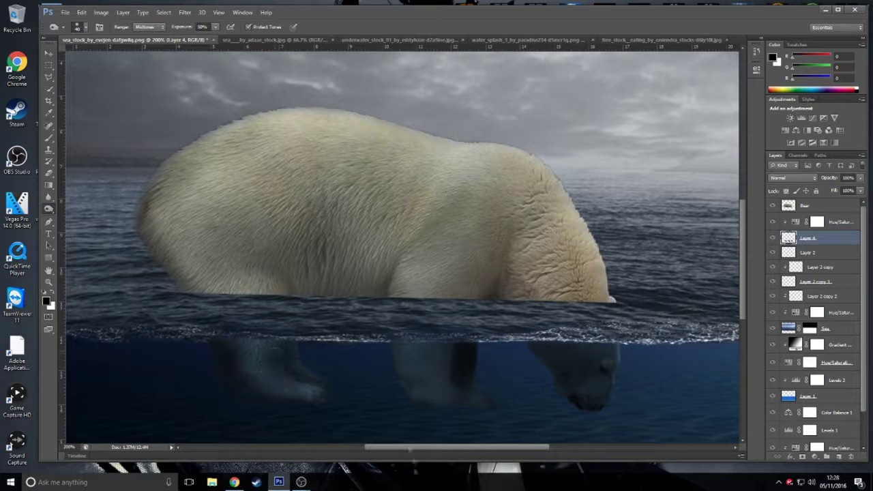
{"action": "left_click_drag", "start_coordinate": [249, 358], "coordinate": [259, 375]}
{"action": "left_click_drag", "start_coordinate": [432, 376], "coordinate": [416, 355]}
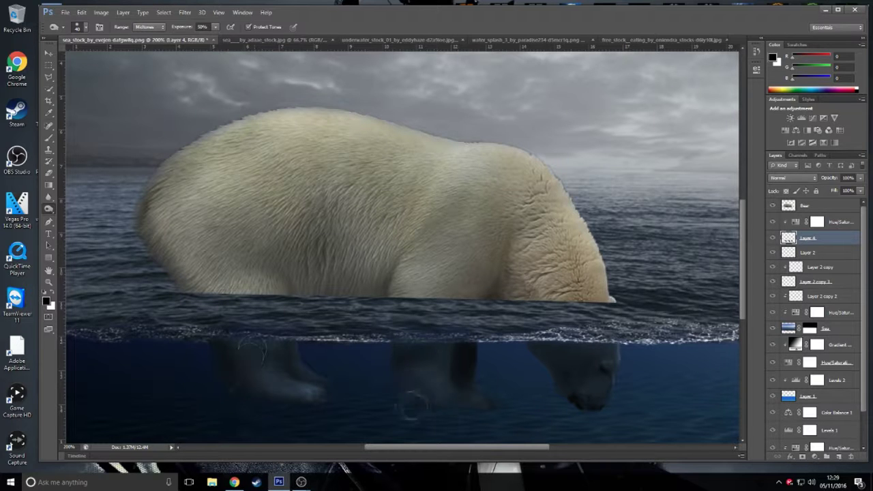
{"action": "left_click_drag", "start_coordinate": [405, 384], "coordinate": [389, 360]}
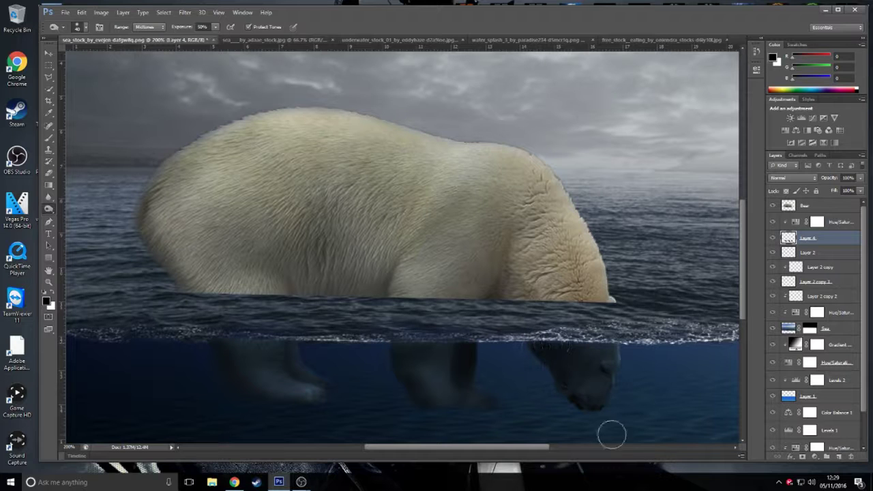
{"action": "mouse_move", "coordinate": [563, 396]}
{"action": "left_mouse_down"}
{"action": "mouse_move", "coordinate": [592, 421]}
{"action": "mouse_move", "coordinate": [571, 424]}
{"action": "mouse_move", "coordinate": [608, 403]}
{"action": "left_mouse_up"}
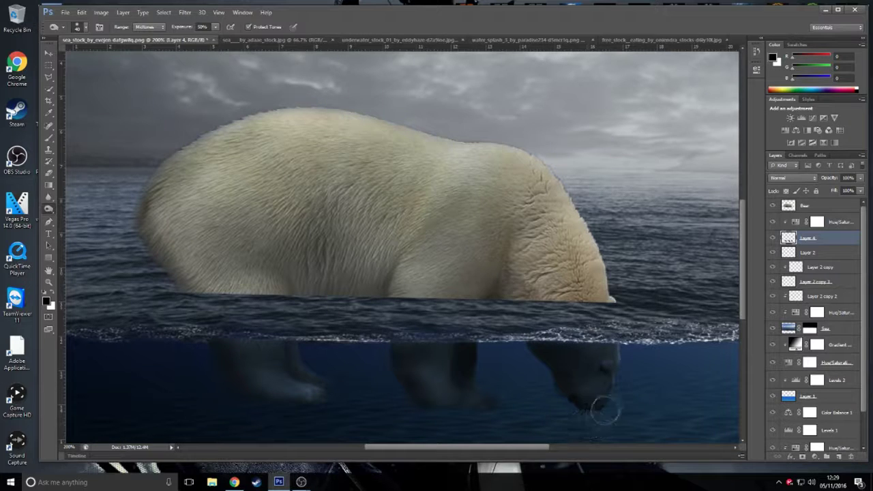
{"action": "key", "text": "ctrl+minus"}
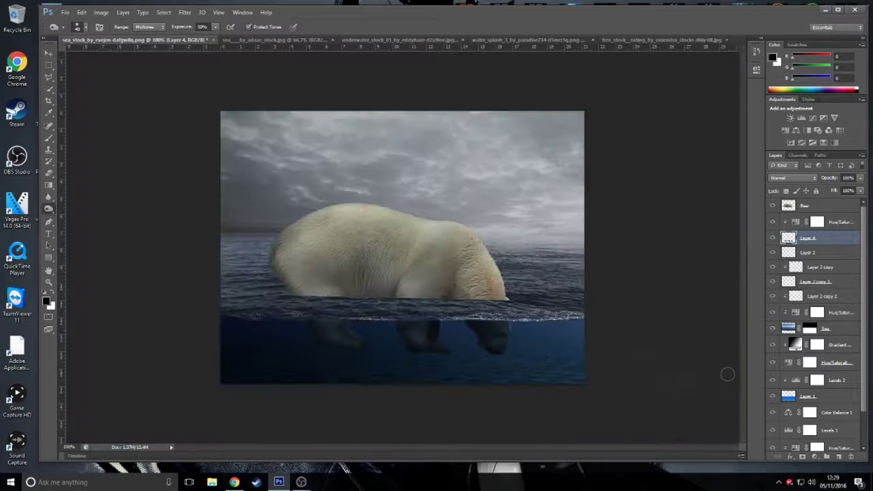
{"action": "key", "text": "ctrl+j"}
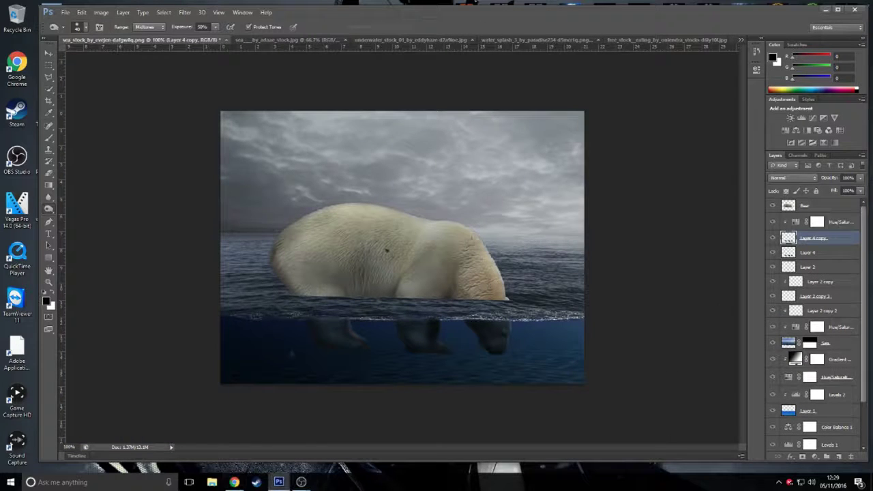
Transform Layer 4 copy into a flipped, skewed reflection resized below the bear.
{"action": "key", "text": "ctrl+t"}
{"action": "right_click", "coordinate": [394, 172]}
{"action": "key", "text": "Escape"}
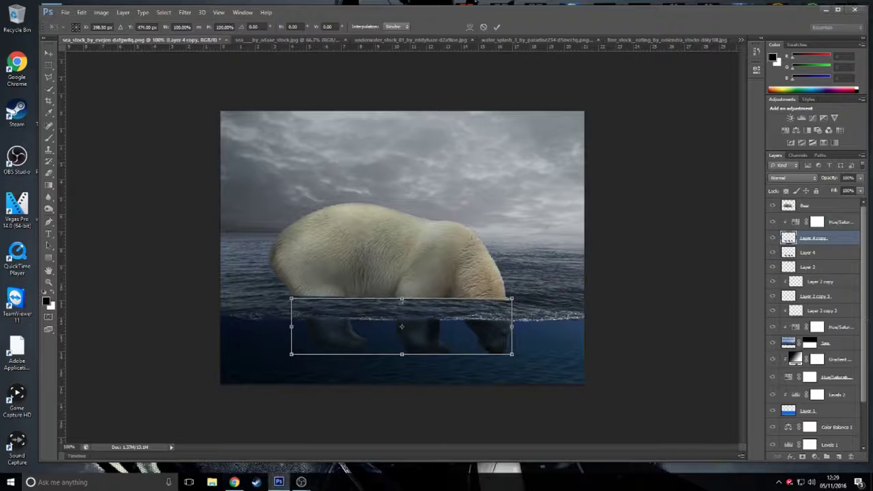
{"action": "left_click_drag", "start_coordinate": [402, 298], "coordinate": [315, 393]}
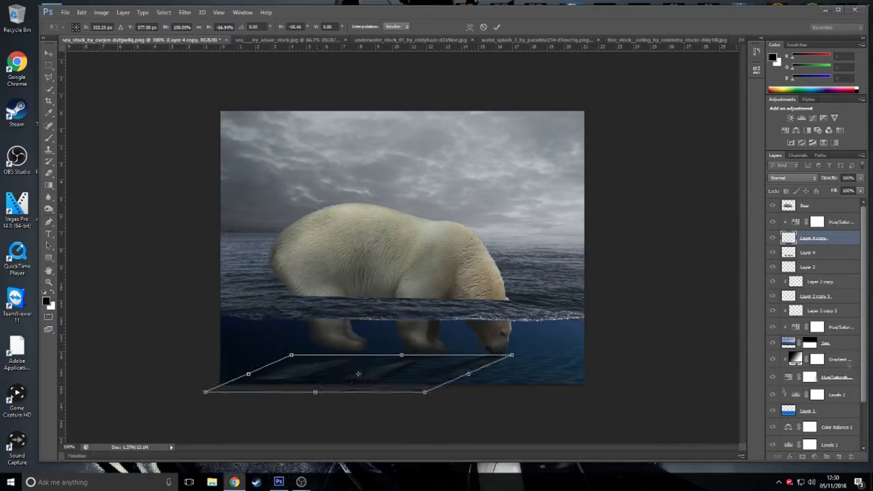
{"action": "mouse_move", "coordinate": [401, 355]}
{"action": "left_mouse_down"}
{"action": "mouse_move", "coordinate": [410, 349]}
{"action": "mouse_move", "coordinate": [404, 343]}
{"action": "left_mouse_up"}
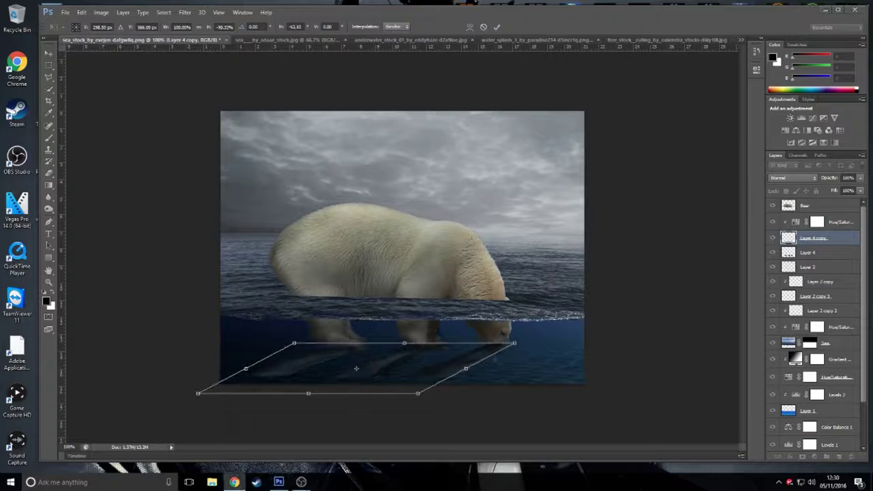
{"action": "key", "text": "Return"}
{"action": "key", "text": "ctrl+t"}
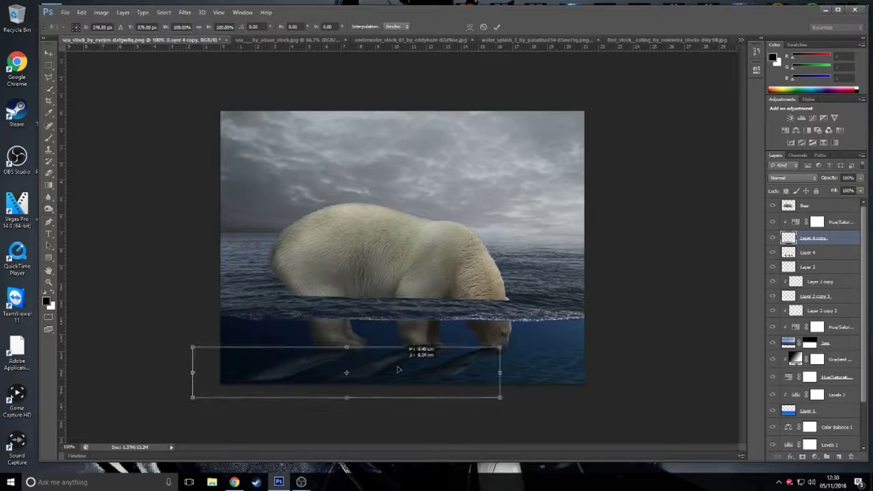
{"action": "left_click_drag", "start_coordinate": [201, 352], "coordinate": [191, 346]}
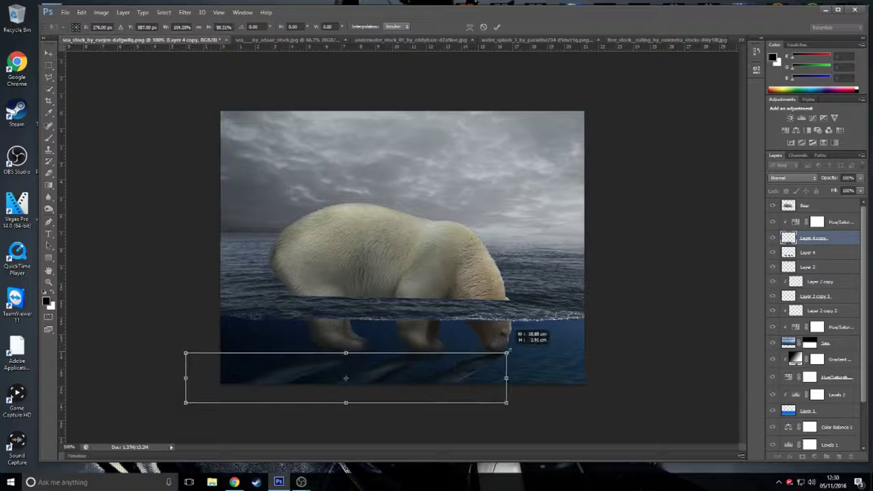
{"action": "key", "text": "Return"}
Reshape the shadow stripe layer again and add a Hue/Saturation adjustment over it.
{"action": "key", "text": "o"}
{"action": "key", "text": "ctrl+t"}
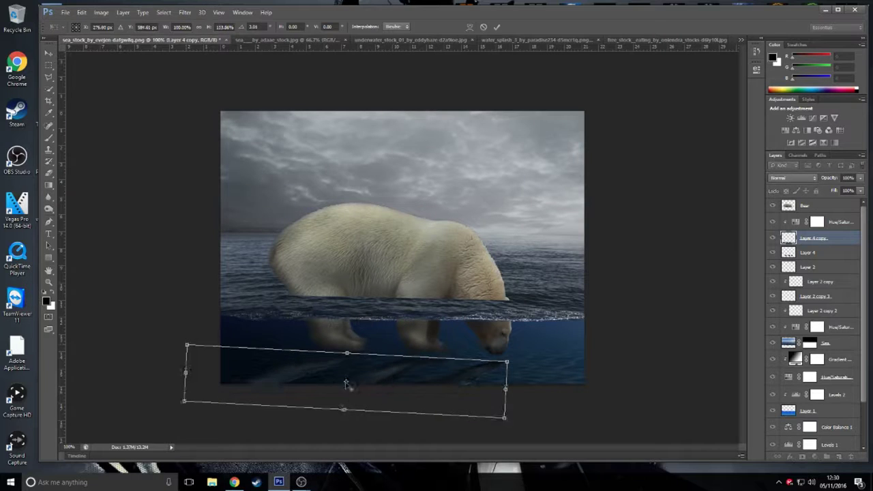
{"action": "key", "text": "Return"}
{"action": "left_click", "coordinate": [815, 456]}
{"action": "left_click", "coordinate": [816, 348]}
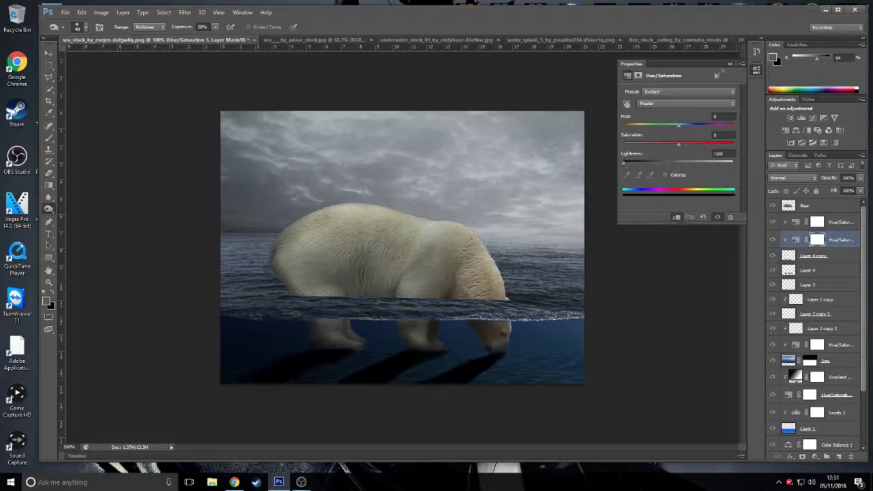
Open Hue/Saturation on the shadow layer, try its lightness, and dismiss it unchanged.
{"action": "key", "text": "i"}
{"action": "key", "text": "alt+bracketleft"}
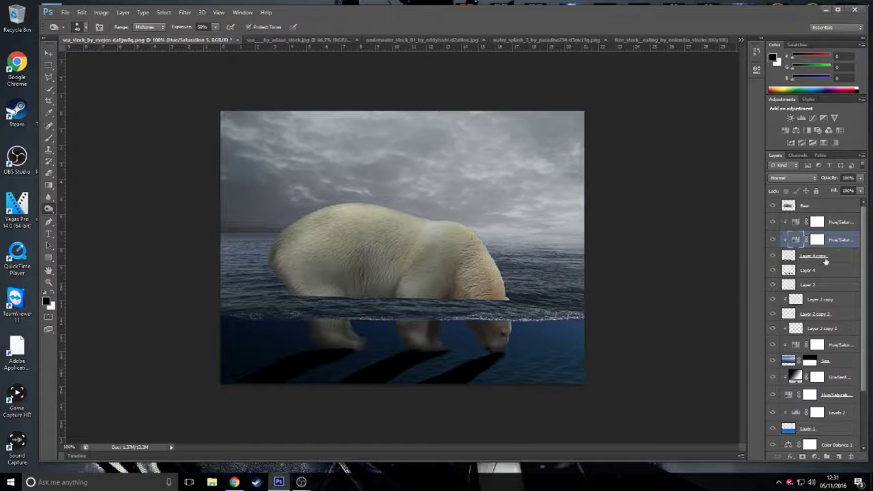
{"action": "key", "text": "ctrl+u"}
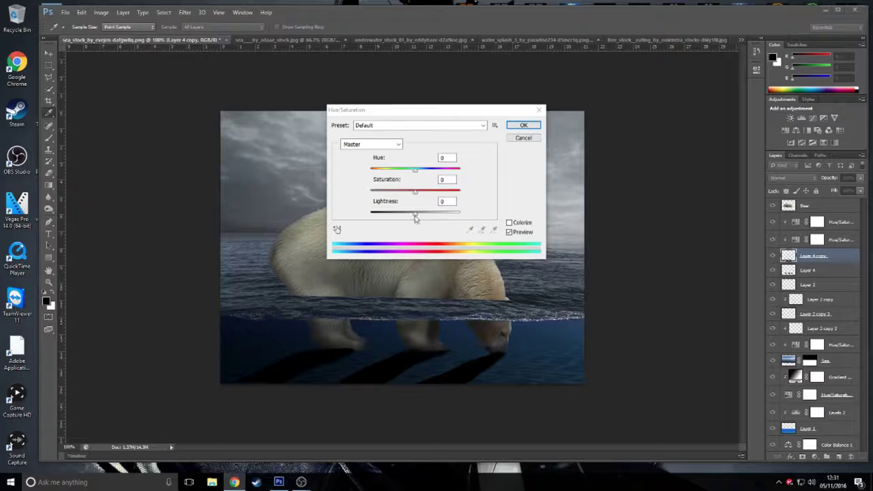
{"action": "left_click_drag", "start_coordinate": [414, 213], "coordinate": [415, 220]}
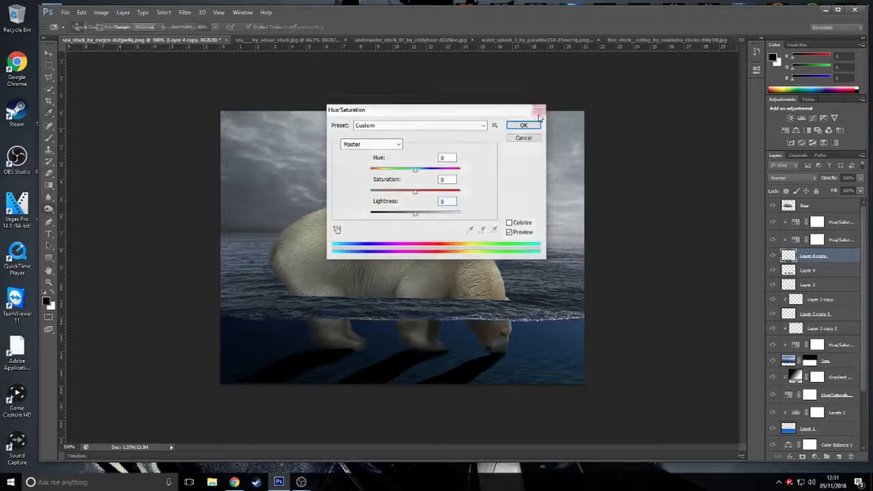
{"action": "key", "text": "Return"}
{"action": "key", "text": "o"}
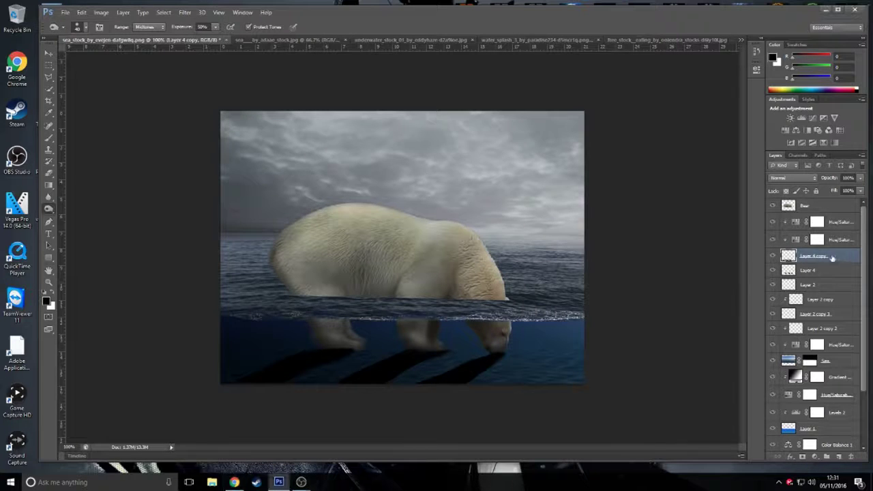
Release the two Hue/Saturation layers from clipping, then undo the accidental layer drag with Step Backward.
{"action": "left_click", "coordinate": [836, 247], "text": "alt"}
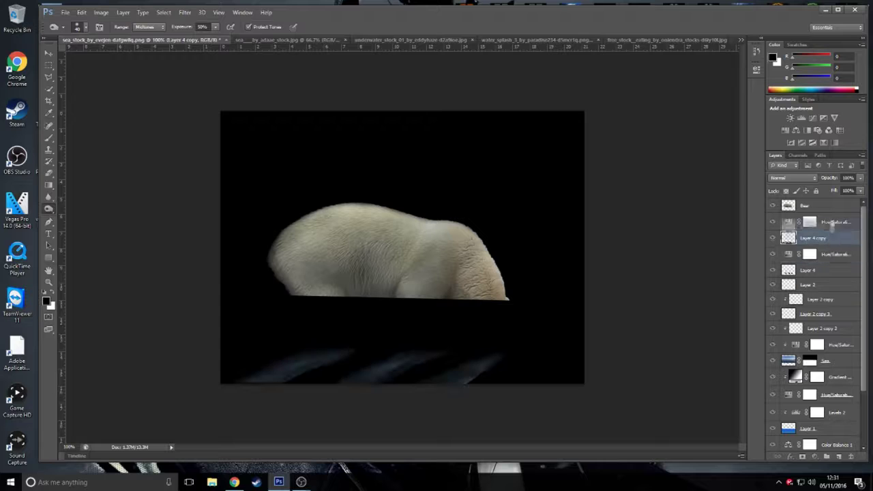
{"action": "mouse_move", "coordinate": [836, 252]}
{"action": "left_mouse_down"}
{"action": "mouse_move", "coordinate": [81, 15]}
{"action": "mouse_move", "coordinate": [838, 256]}
{"action": "left_mouse_up"}
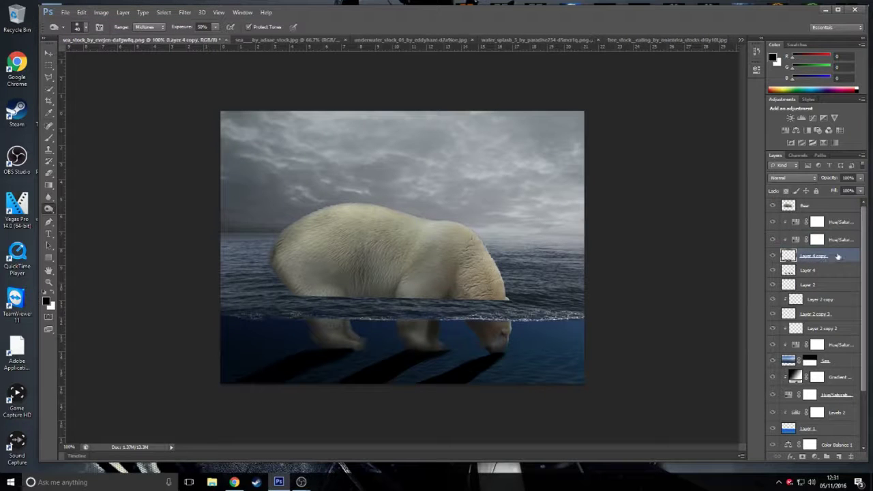
{"action": "key", "text": "ctrl+z"}
{"action": "left_click", "coordinate": [81, 12]}
{"action": "left_click", "coordinate": [102, 41]}
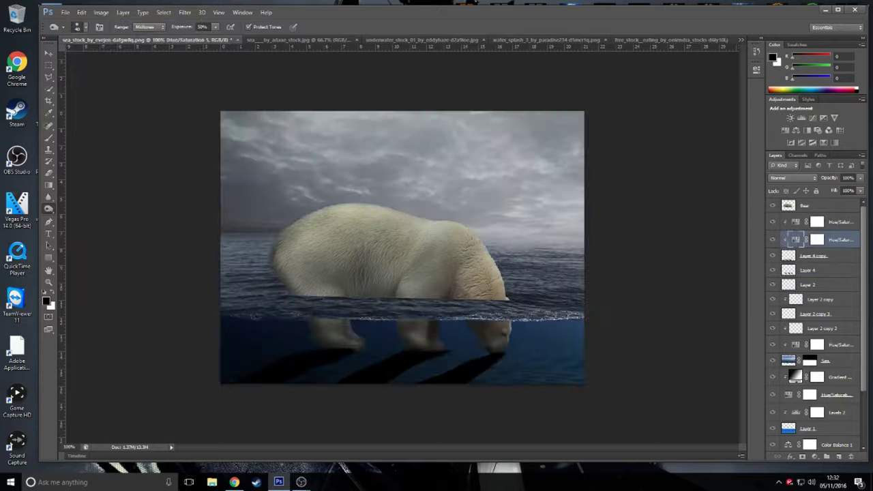
Burn the Sea layer darker along the waterline and around the bear's sides.
{"action": "left_click", "coordinate": [791, 364]}
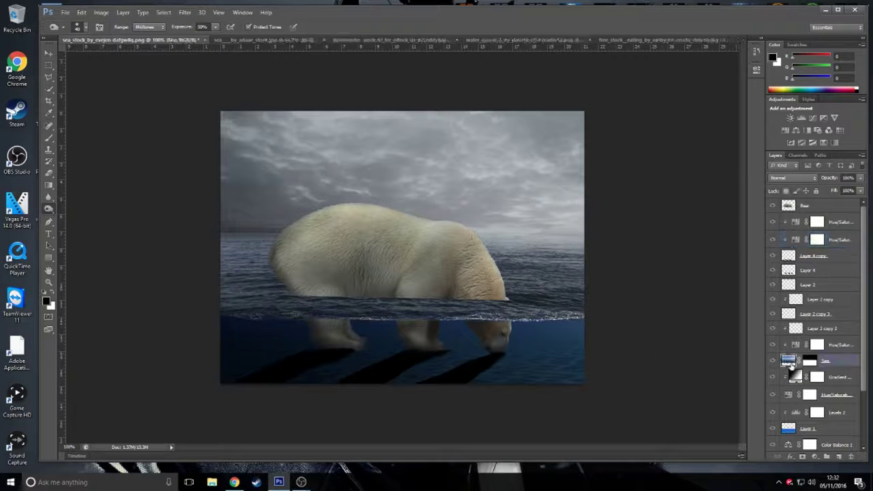
{"action": "mouse_move", "coordinate": [317, 311]}
{"action": "left_mouse_down"}
{"action": "mouse_move", "coordinate": [198, 308]}
{"action": "mouse_move", "coordinate": [604, 312]}
{"action": "left_mouse_up"}
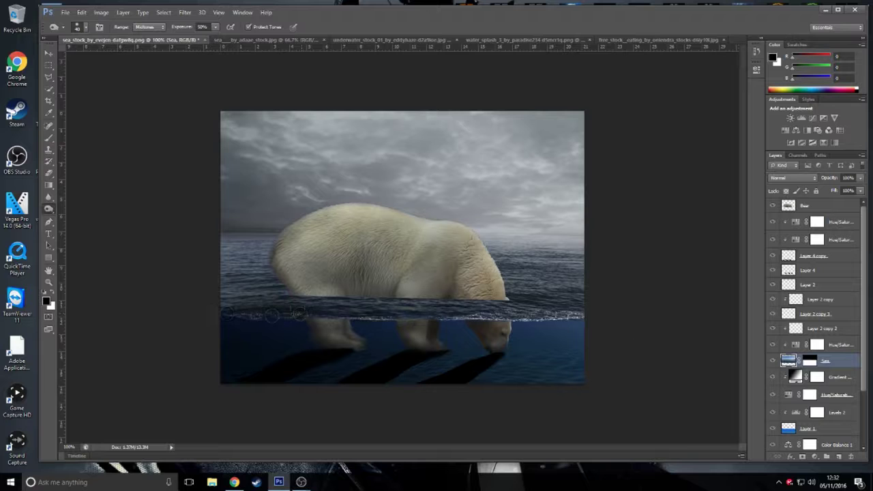
{"action": "left_click_drag", "start_coordinate": [252, 304], "coordinate": [232, 273]}
{"action": "left_click_drag", "start_coordinate": [539, 307], "coordinate": [485, 246]}
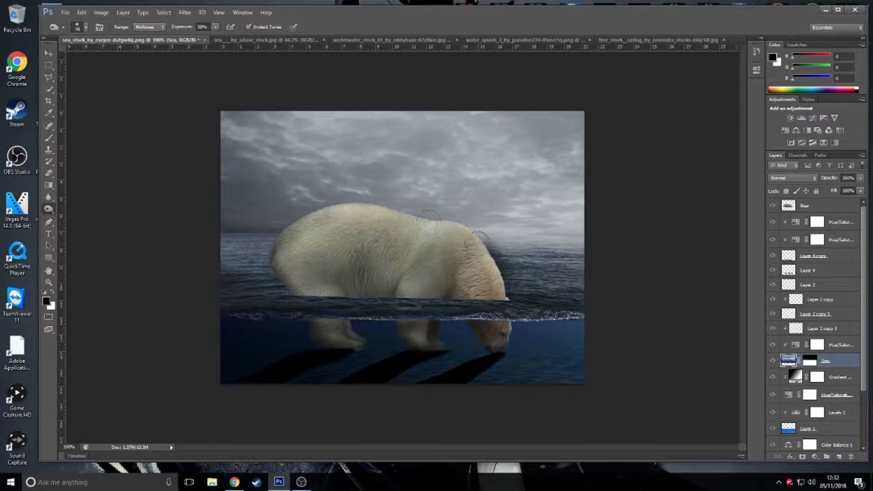
{"action": "mouse_move", "coordinate": [266, 238]}
{"action": "left_mouse_down"}
{"action": "mouse_move", "coordinate": [273, 276]}
{"action": "mouse_move", "coordinate": [304, 298]}
{"action": "mouse_move", "coordinate": [466, 305]}
{"action": "mouse_move", "coordinate": [499, 318]}
{"action": "left_mouse_up"}
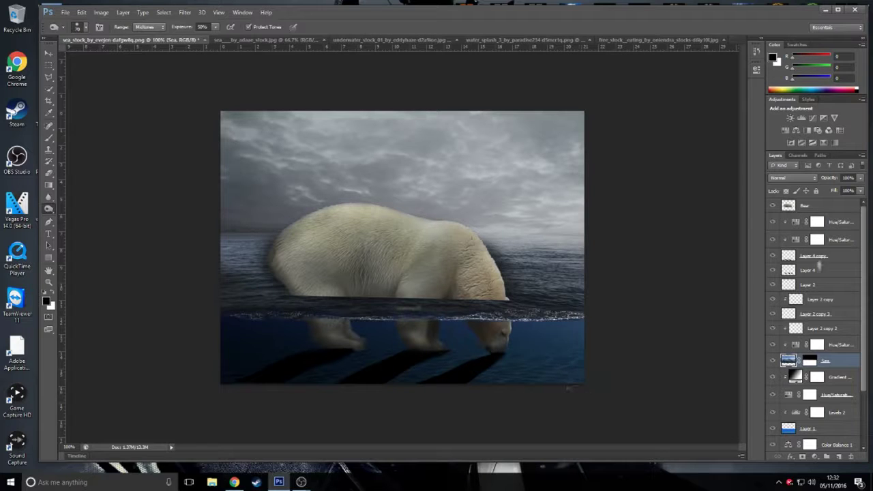
Lower Layer 4 copy's opacity to about 32% to fade the shadow stripes.
{"action": "left_click", "coordinate": [819, 269]}
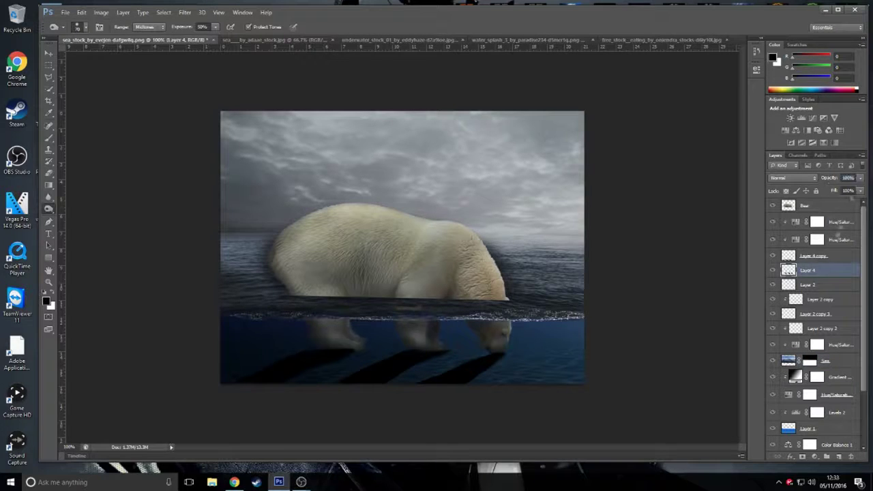
{"action": "left_click", "coordinate": [821, 255]}
{"action": "left_click_drag", "start_coordinate": [824, 182], "coordinate": [821, 182]}
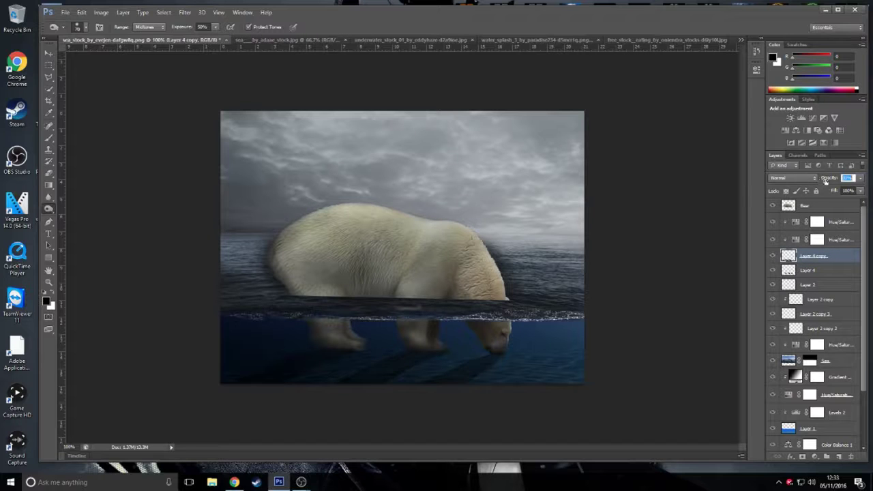
{"action": "left_click", "coordinate": [47, 53]}
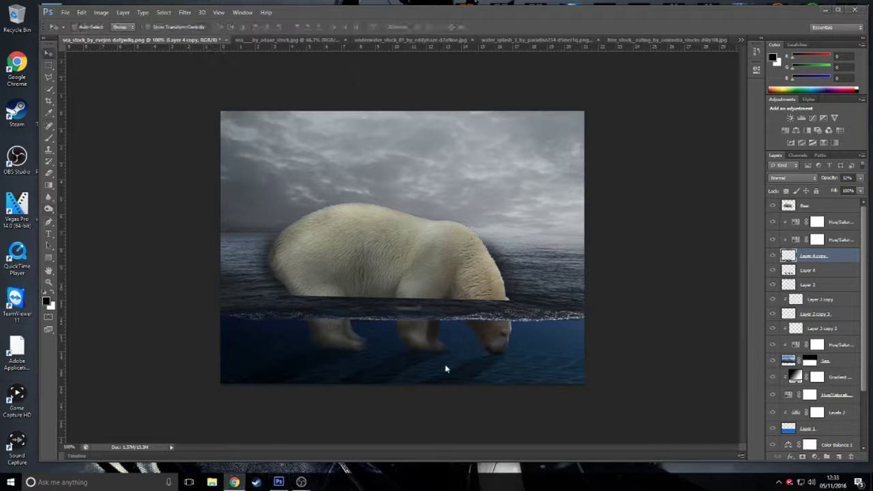
{"action": "left_click", "coordinate": [825, 361]}
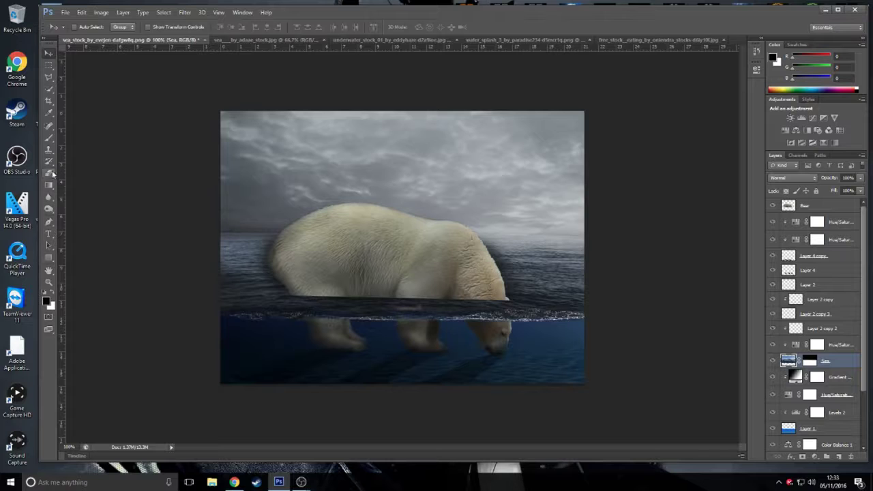
{"action": "left_click", "coordinate": [48, 172]}
{"action": "key", "text": "ctrl+plus"}
Erase the Bear layer's bottom edge along the waterline and burn its lower edge darker.
{"action": "right_click", "coordinate": [52, 178]}
{"action": "left_click", "coordinate": [103, 170]}
{"action": "left_click", "coordinate": [808, 206]}
{"action": "left_click_drag", "start_coordinate": [613, 311], "coordinate": [183, 308]}
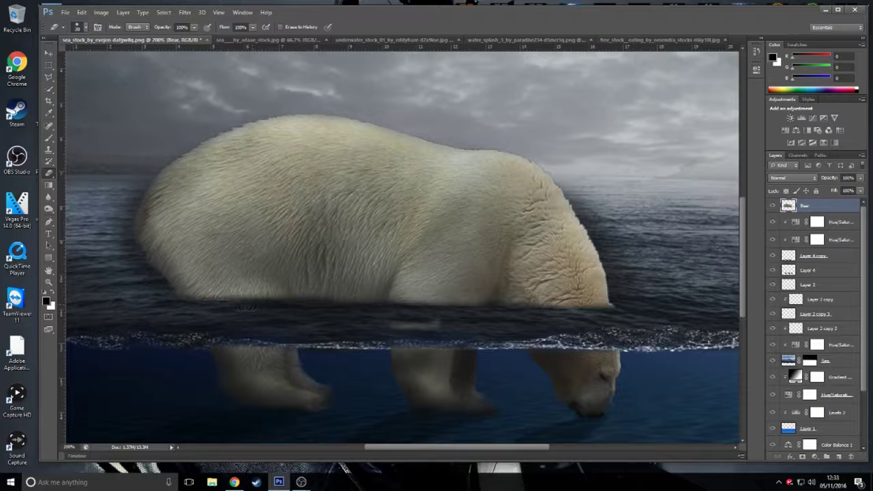
{"action": "left_click", "coordinate": [48, 208]}
{"action": "mouse_move", "coordinate": [156, 310]}
{"action": "left_mouse_down"}
{"action": "mouse_move", "coordinate": [534, 300]}
{"action": "mouse_move", "coordinate": [593, 171]}
{"action": "mouse_move", "coordinate": [287, 120]}
{"action": "mouse_move", "coordinate": [171, 170]}
{"action": "left_mouse_up"}
{"action": "left_click", "coordinate": [49, 52]}
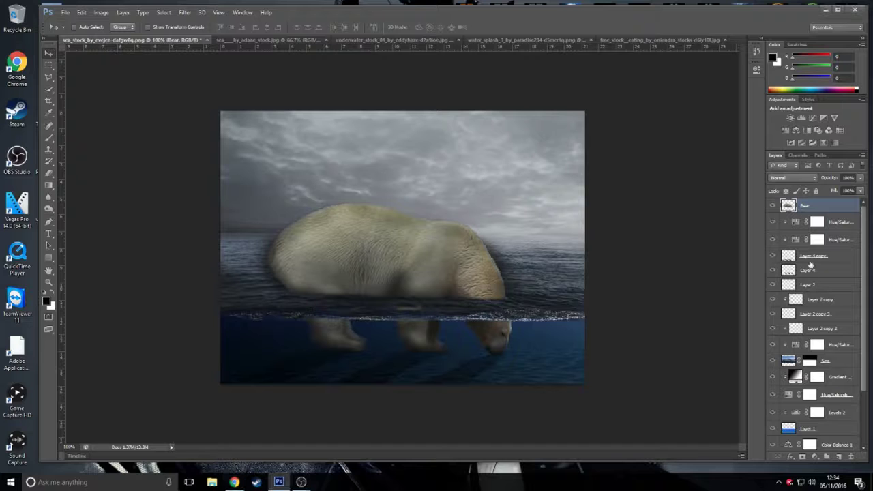
Add a trial Levels layer on Layer 4 with lowered output white, then start deleting it.
{"action": "left_click", "coordinate": [817, 271]}
{"action": "left_click", "coordinate": [814, 456]}
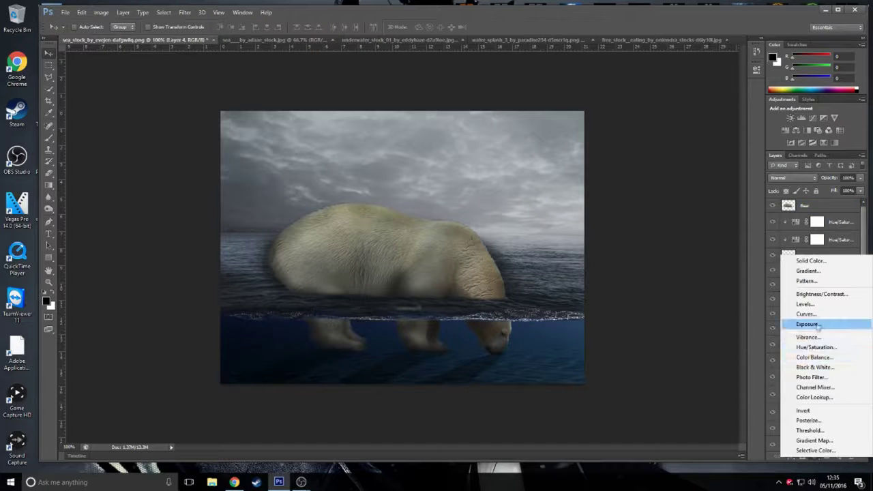
{"action": "left_click", "coordinate": [808, 323]}
{"action": "left_click_drag", "start_coordinate": [734, 185], "coordinate": [725, 184]}
{"action": "left_click", "coordinate": [850, 457]}
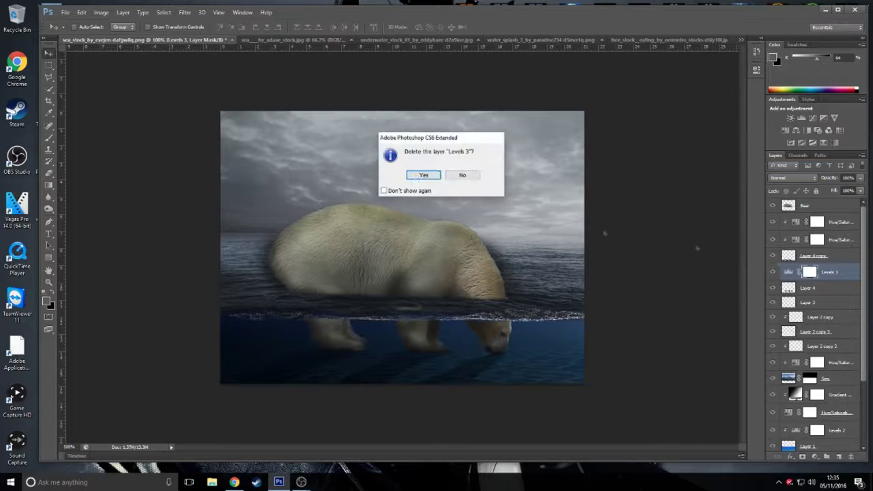
Replace the Levels layer with a clipped, colorized Hue/Saturation tinting the legs dark blue (Hue 207, Sat 25, Lightness -45).
{"action": "left_click", "coordinate": [423, 174]}
{"action": "left_click", "coordinate": [815, 456]}
{"action": "left_click", "coordinate": [815, 348]}
{"action": "left_click", "coordinate": [676, 217]}
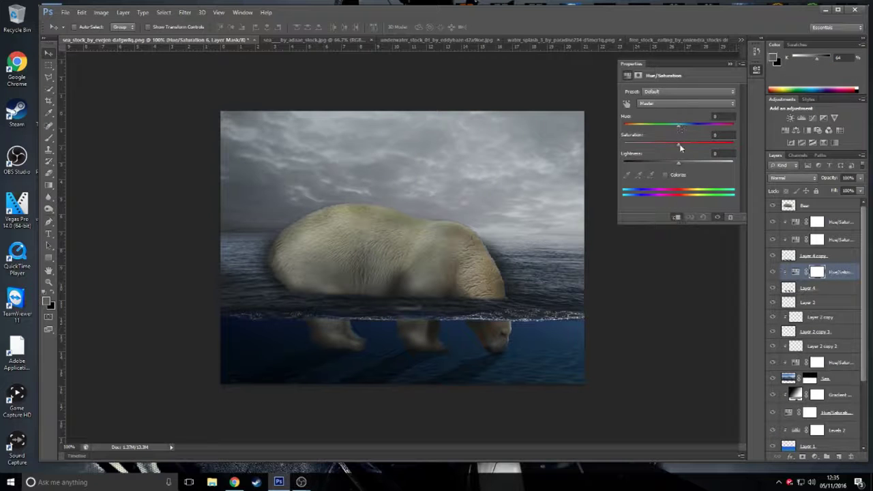
{"action": "left_click_drag", "start_coordinate": [677, 162], "coordinate": [649, 162]}
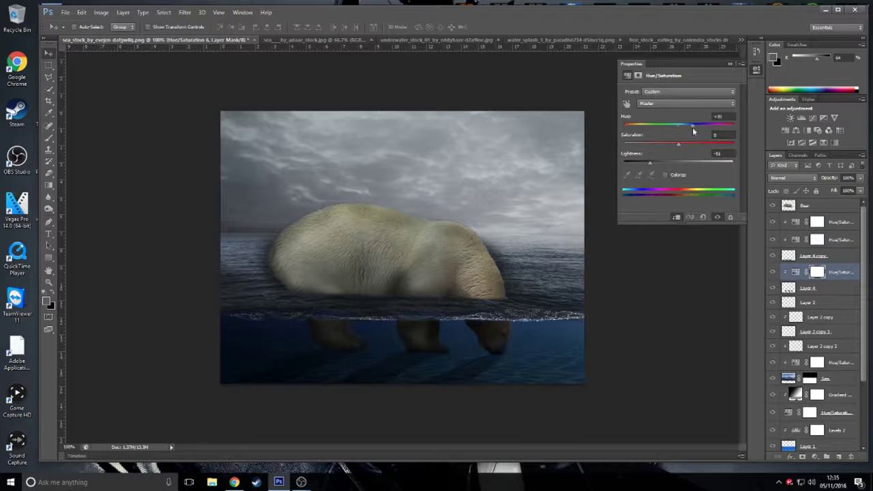
{"action": "left_click", "coordinate": [672, 175]}
{"action": "mouse_move", "coordinate": [624, 126]}
{"action": "left_mouse_down"}
{"action": "mouse_move", "coordinate": [698, 126]}
{"action": "mouse_move", "coordinate": [686, 124]}
{"action": "left_mouse_up"}
{"action": "left_click_drag", "start_coordinate": [678, 162], "coordinate": [654, 165]}
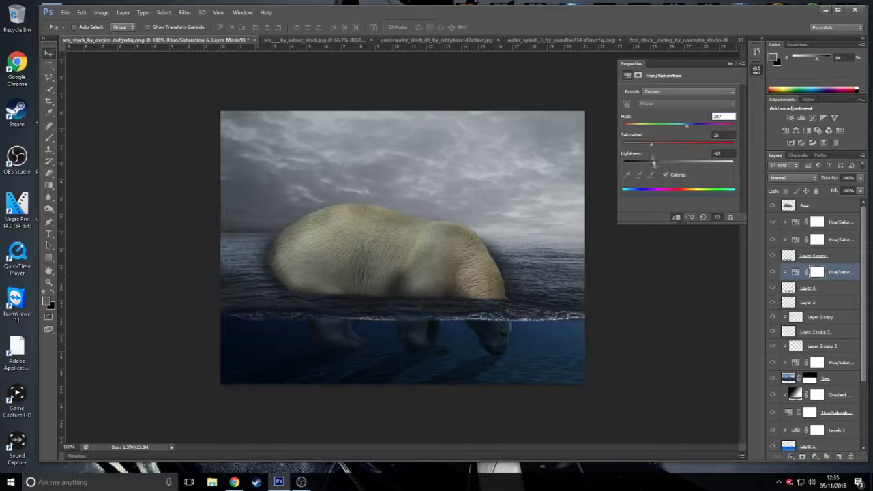
{"action": "left_click", "coordinate": [731, 65]}
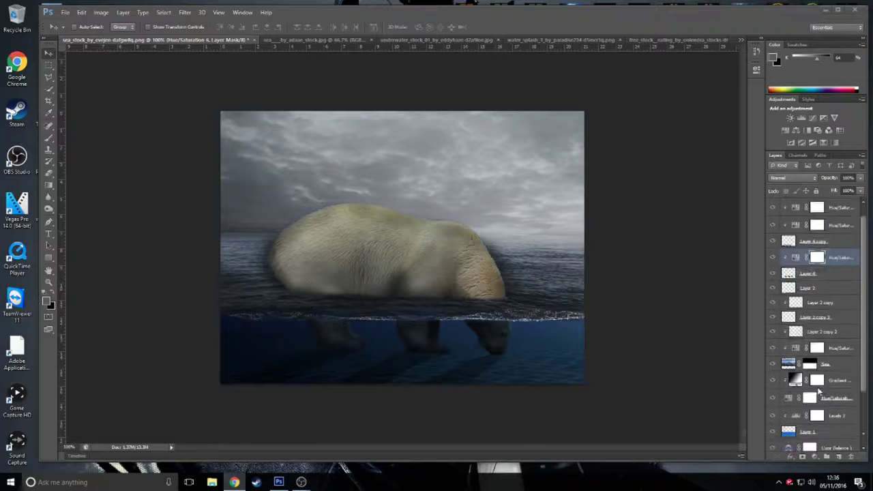
Add a Hue/Saturation layer above Sky that darkens it to a stormy blue-grey.
{"action": "scroll", "coordinate": [812, 341], "scroll_direction": "down", "scroll_amount": 3}
{"action": "left_click", "coordinate": [808, 425]}
{"action": "left_click", "coordinate": [814, 456]}
{"action": "left_click", "coordinate": [805, 354]}
{"action": "mouse_move", "coordinate": [678, 143]}
{"action": "left_mouse_down"}
{"action": "mouse_move", "coordinate": [654, 146]}
{"action": "mouse_move", "coordinate": [664, 163]}
{"action": "left_mouse_up"}
{"action": "mouse_move", "coordinate": [622, 126]}
{"action": "left_mouse_down"}
{"action": "mouse_move", "coordinate": [681, 126]}
{"action": "mouse_move", "coordinate": [707, 143]}
{"action": "mouse_move", "coordinate": [644, 144]}
{"action": "mouse_move", "coordinate": [641, 163]}
{"action": "left_mouse_up"}
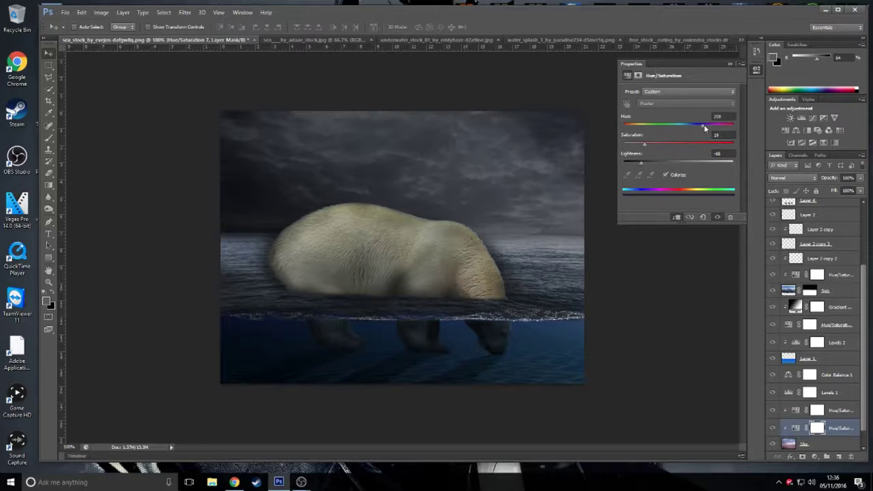
{"action": "left_click", "coordinate": [731, 63]}
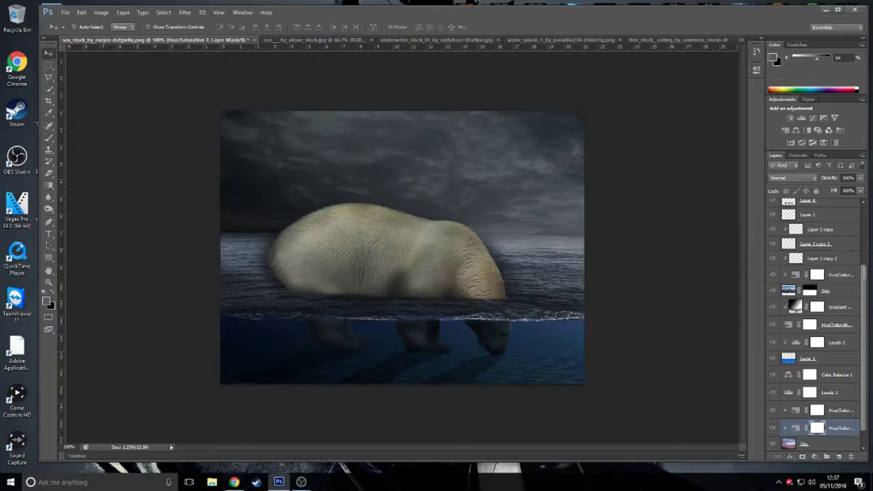
{"action": "scroll", "coordinate": [811, 307], "scroll_direction": "up", "scroll_amount": 2}
Clip Layer 4 copy to the layer below, then release the clipping again.
{"action": "left_click", "coordinate": [812, 207]}
{"action": "left_click", "coordinate": [122, 12]}
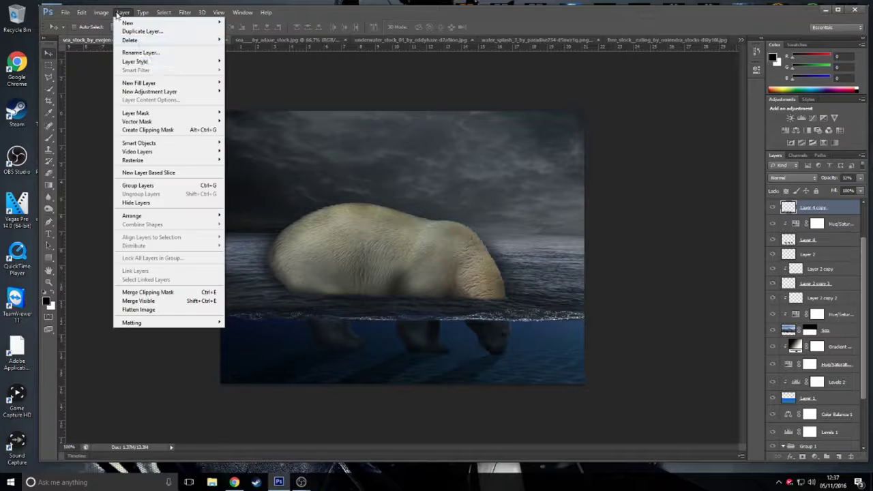
{"action": "left_click", "coordinate": [140, 130]}
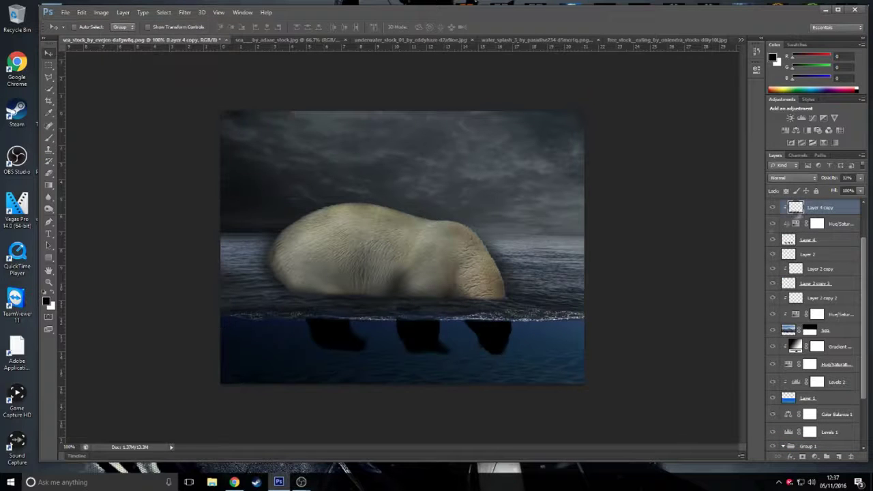
{"action": "left_click", "coordinate": [801, 215], "text": "alt"}
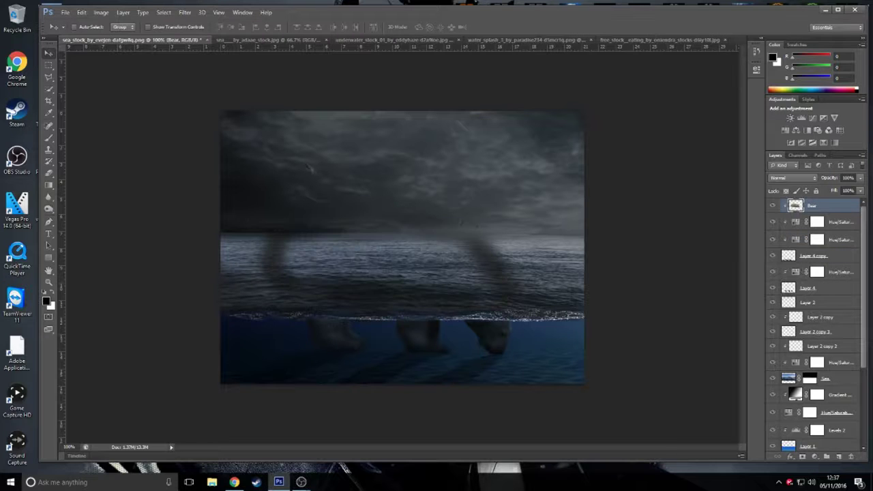
Create a new empty Layer 5 clipped above the bear.
{"action": "left_click", "coordinate": [837, 456]}
{"action": "left_click", "coordinate": [81, 13]}
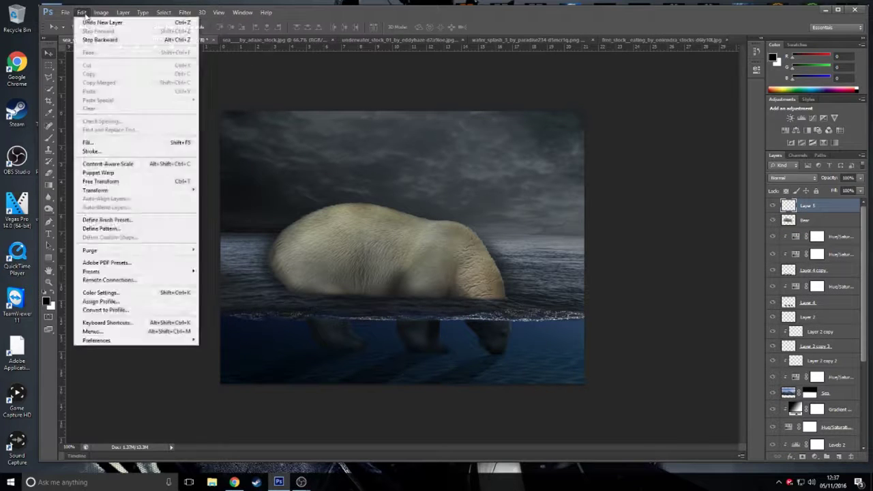
{"action": "left_click", "coordinate": [259, 55]}
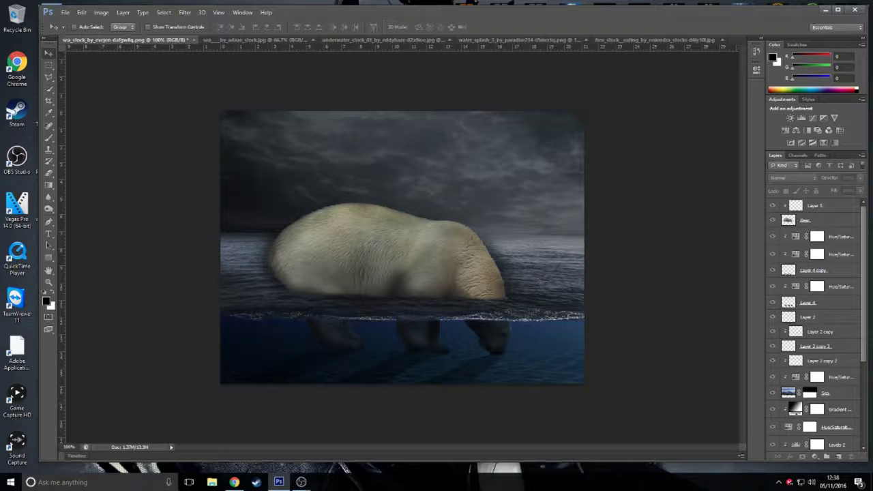
{"action": "right_click", "coordinate": [813, 206]}
{"action": "left_click", "coordinate": [713, 168]}
{"action": "left_click", "coordinate": [461, 171]}
{"action": "right_click", "coordinate": [813, 206]}
{"action": "key", "text": "Escape"}
Fill Layer 5 with 50% Gray.
{"action": "key", "text": "i"}
{"action": "left_click", "coordinate": [81, 12]}
{"action": "left_click", "coordinate": [102, 142]}
{"action": "left_click", "coordinate": [426, 148]}
{"action": "left_click", "coordinate": [421, 213]}
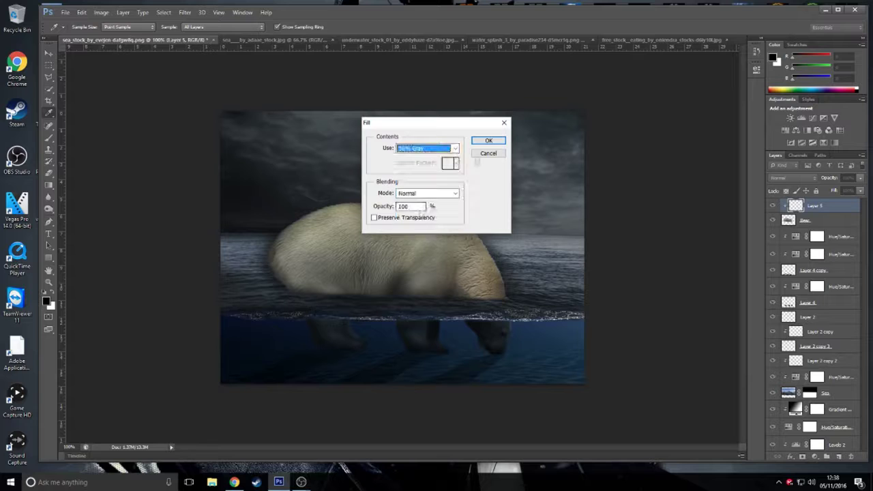
{"action": "left_click", "coordinate": [488, 140]}
{"action": "key", "text": "v"}
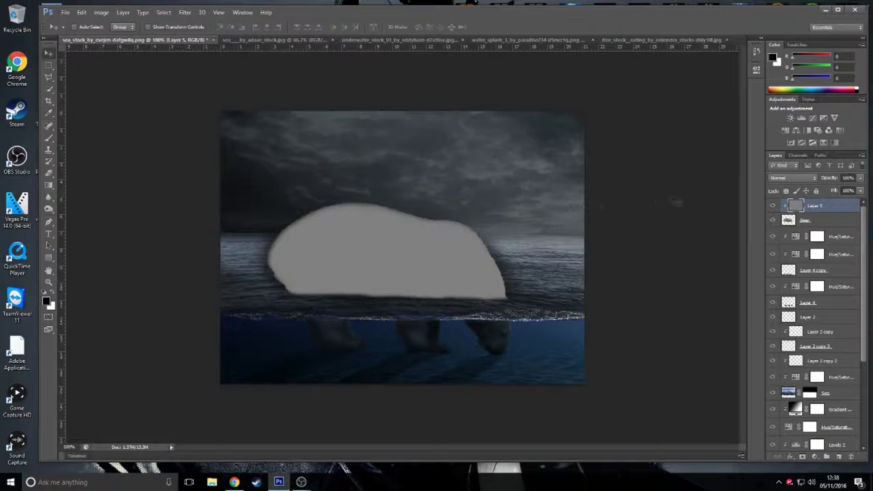
Blend the gray layer in Overlay after trying Soft Light, and burn the bear's left side.
{"action": "left_click", "coordinate": [791, 177]}
{"action": "left_click", "coordinate": [788, 302]}
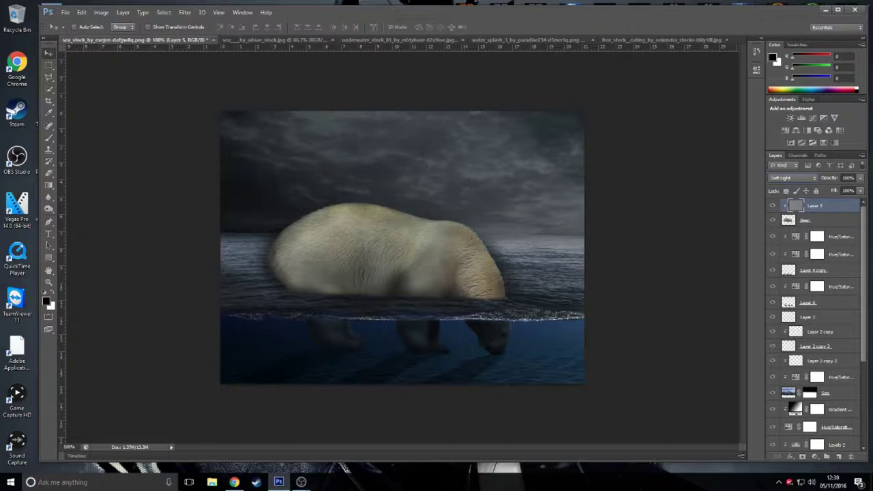
{"action": "left_click", "coordinate": [790, 177]}
{"action": "left_click", "coordinate": [789, 294]}
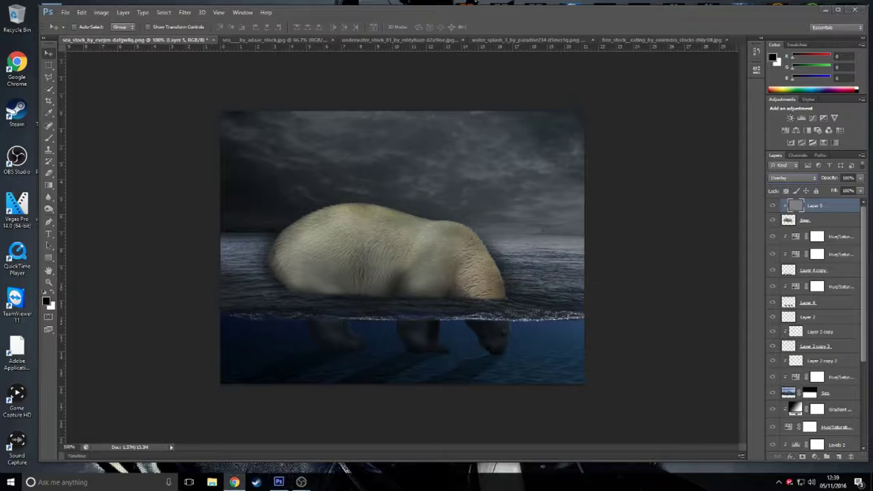
{"action": "key", "text": "o"}
{"action": "mouse_move", "coordinate": [280, 245]}
{"action": "left_mouse_down"}
{"action": "mouse_move", "coordinate": [293, 300]}
{"action": "mouse_move", "coordinate": [321, 286]}
{"action": "left_mouse_up"}
Burn the bear's lower-left flank, right belly, right flank and back darker.
{"action": "left_click_drag", "start_coordinate": [280, 218], "coordinate": [314, 295]}
{"action": "mouse_move", "coordinate": [386, 289]}
{"action": "left_mouse_down"}
{"action": "mouse_move", "coordinate": [409, 262]}
{"action": "mouse_move", "coordinate": [444, 289]}
{"action": "left_mouse_up"}
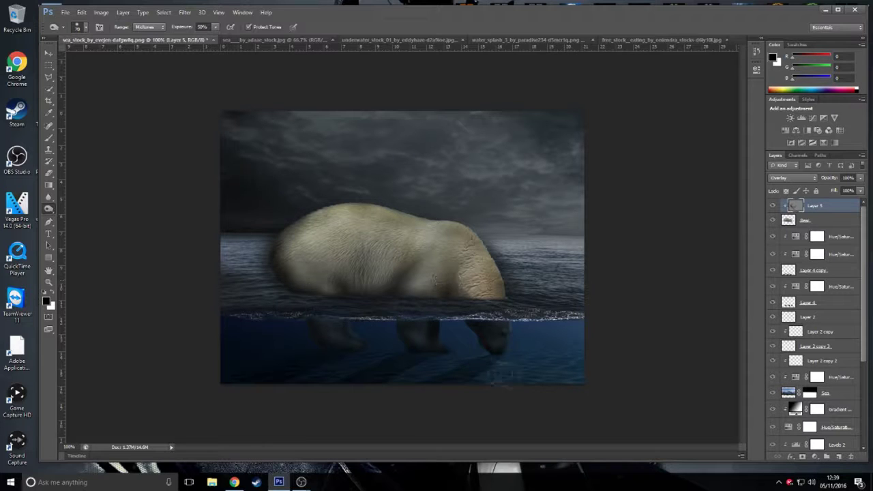
{"action": "mouse_move", "coordinate": [482, 230]}
{"action": "left_mouse_down"}
{"action": "mouse_move", "coordinate": [508, 293]}
{"action": "mouse_move", "coordinate": [479, 228]}
{"action": "mouse_move", "coordinate": [409, 259]}
{"action": "mouse_move", "coordinate": [352, 302]}
{"action": "mouse_move", "coordinate": [326, 271]}
{"action": "mouse_move", "coordinate": [357, 300]}
{"action": "left_mouse_up"}
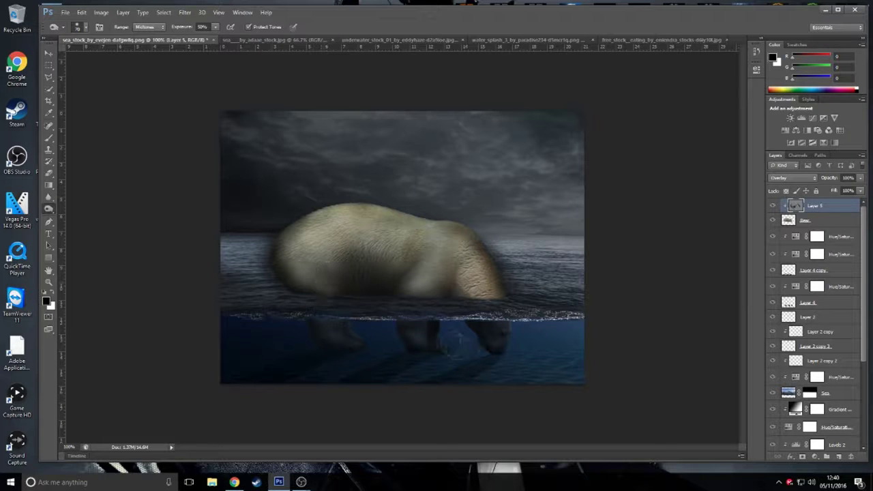
{"action": "mouse_move", "coordinate": [427, 282]}
{"action": "left_mouse_down"}
{"action": "mouse_move", "coordinate": [355, 262]}
{"action": "mouse_move", "coordinate": [359, 239]}
{"action": "mouse_move", "coordinate": [319, 298]}
{"action": "left_mouse_up"}
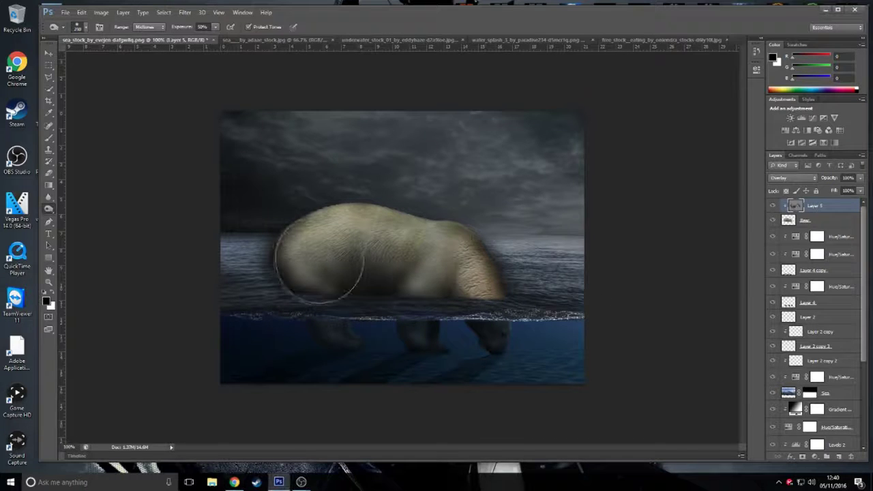
Use Edit > Step Backward to undo the last several burn strokes.
{"action": "left_click", "coordinate": [81, 12]}
{"action": "left_click", "coordinate": [80, 11]}
{"action": "left_click", "coordinate": [80, 11]}
{"action": "left_click", "coordinate": [91, 39]}
{"action": "left_click", "coordinate": [81, 12]}
{"action": "left_click", "coordinate": [91, 40]}
{"action": "left_click", "coordinate": [80, 11]}
{"action": "left_click", "coordinate": [88, 39]}
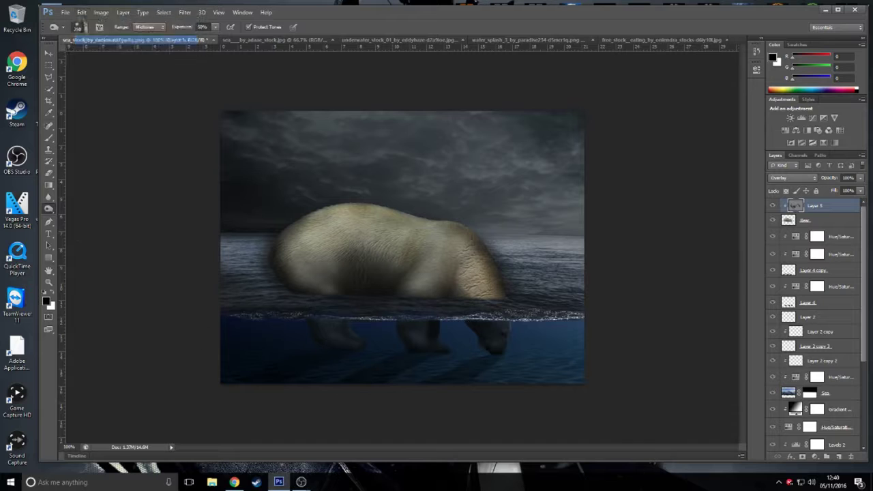
{"action": "left_click", "coordinate": [80, 12]}
{"action": "left_click", "coordinate": [90, 39]}
{"action": "left_click", "coordinate": [81, 12]}
{"action": "left_click", "coordinate": [91, 40]}
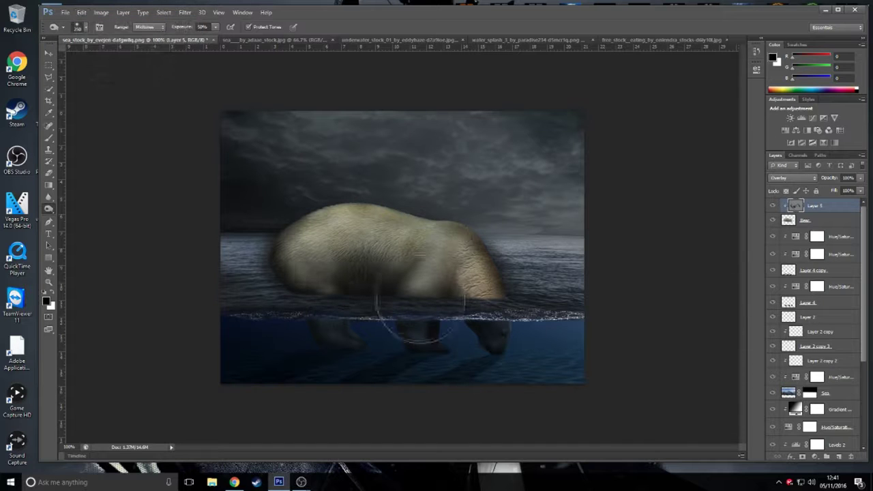
Burn the bear's body once more, then step backward to remove the unwanted strokes.
{"action": "left_click_drag", "start_coordinate": [382, 232], "coordinate": [331, 214]}
{"action": "left_click", "coordinate": [81, 11]}
{"action": "left_click", "coordinate": [91, 40]}
{"action": "left_click", "coordinate": [81, 12]}
{"action": "left_click", "coordinate": [90, 39]}
{"action": "left_click", "coordinate": [80, 11]}
{"action": "left_click", "coordinate": [91, 39]}
{"action": "left_click", "coordinate": [81, 11]}
{"action": "left_click", "coordinate": [91, 40]}
{"action": "left_click", "coordinate": [81, 11]}
{"action": "left_click", "coordinate": [91, 40]}
{"action": "left_click", "coordinate": [81, 12]}
{"action": "left_click", "coordinate": [90, 40]}
{"action": "left_click", "coordinate": [80, 12]}
{"action": "left_click", "coordinate": [90, 40]}
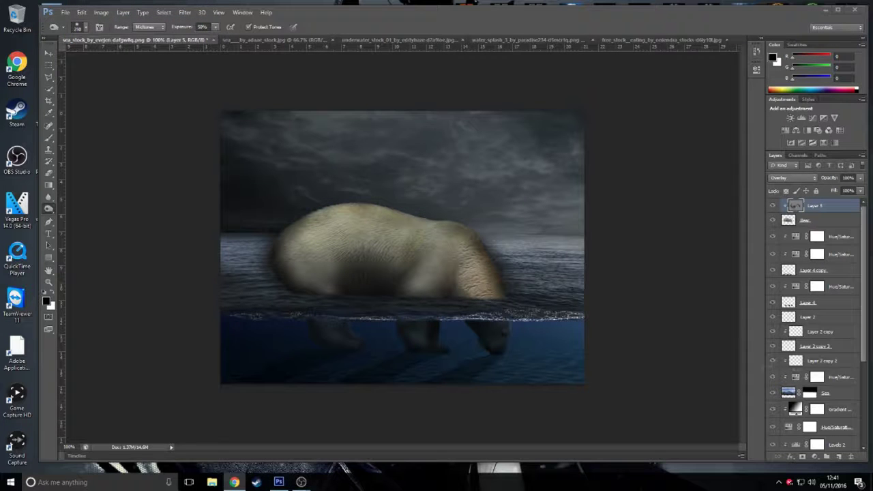
{"action": "scroll", "coordinate": [811, 324], "scroll_direction": "down", "scroll_amount": 1}
{"action": "scroll", "coordinate": [811, 324], "scroll_direction": "down", "scroll_amount": 1}
{"action": "scroll", "coordinate": [812, 323], "scroll_direction": "down", "scroll_amount": 1}
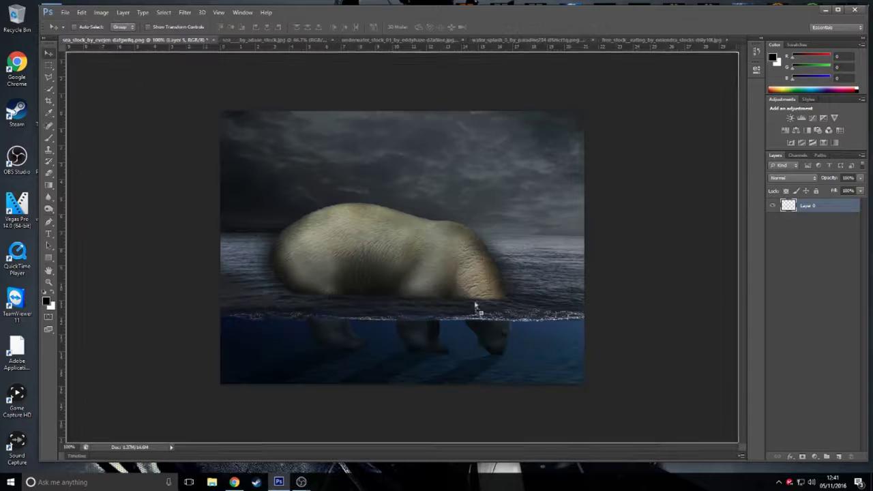
Shrink and flatten the splash so it sits on the bear's waterline.
{"action": "left_click_drag", "start_coordinate": [606, 204], "coordinate": [516, 272]}
{"action": "left_click_drag", "start_coordinate": [457, 317], "coordinate": [424, 251]}
{"action": "mouse_move", "coordinate": [426, 206]}
{"action": "left_mouse_down"}
{"action": "mouse_move", "coordinate": [426, 278]}
{"action": "mouse_move", "coordinate": [508, 300]}
{"action": "left_mouse_up"}
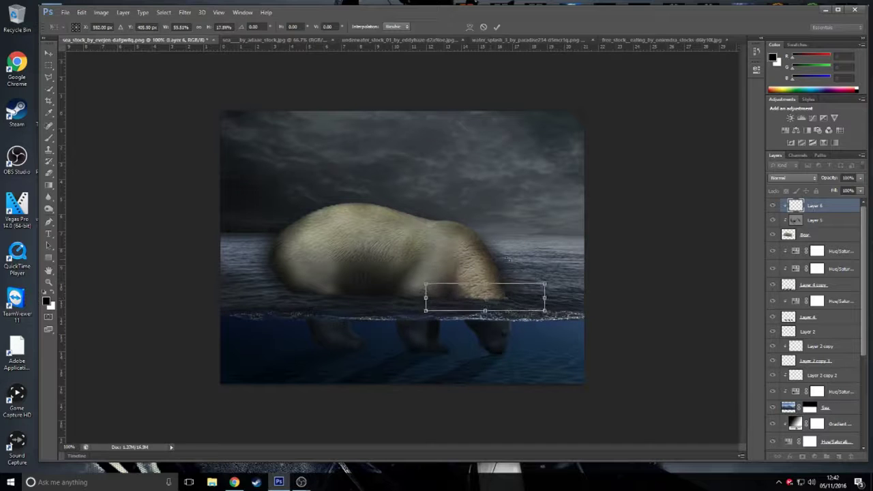
{"action": "left_click", "coordinate": [497, 27]}
Duplicate the splash twice, stacking and sliding the copies along the waterline.
{"action": "key", "text": "ctrl+j"}
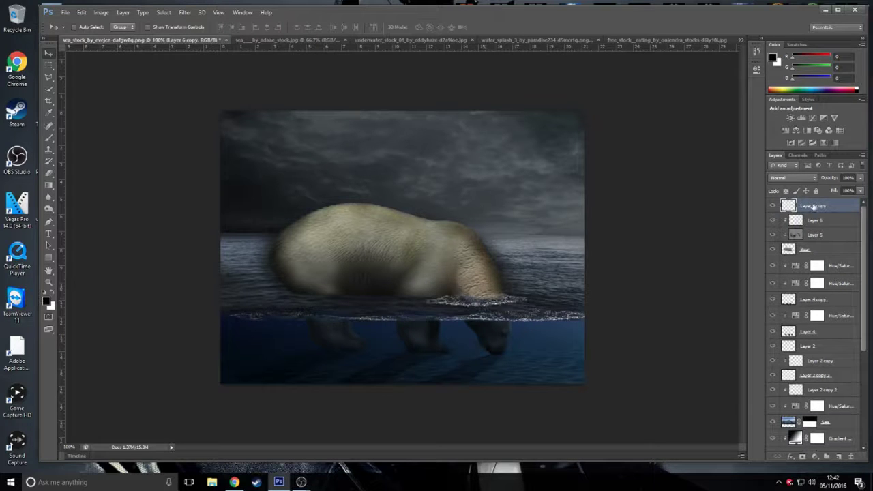
{"action": "left_click_drag", "start_coordinate": [812, 206], "coordinate": [812, 225]}
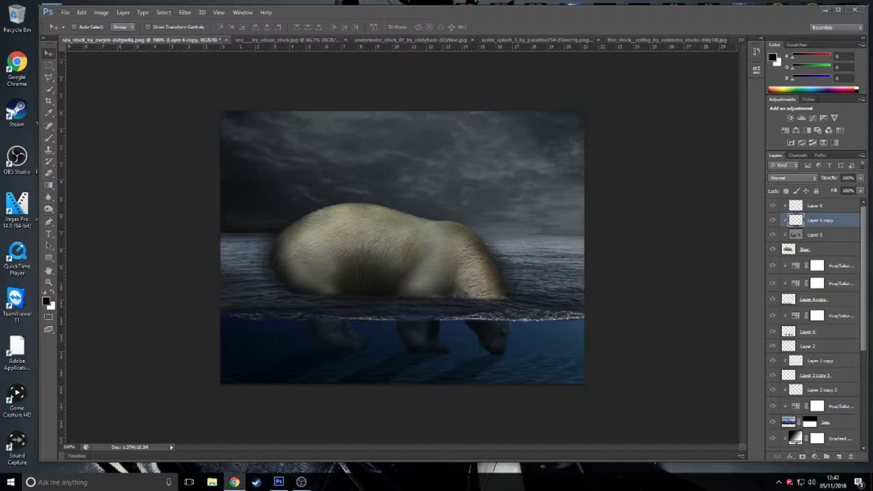
{"action": "key", "text": "ctrl+j"}
{"action": "left_click_drag", "start_coordinate": [443, 296], "coordinate": [404, 292]}
{"action": "key", "text": "ctrl+t"}
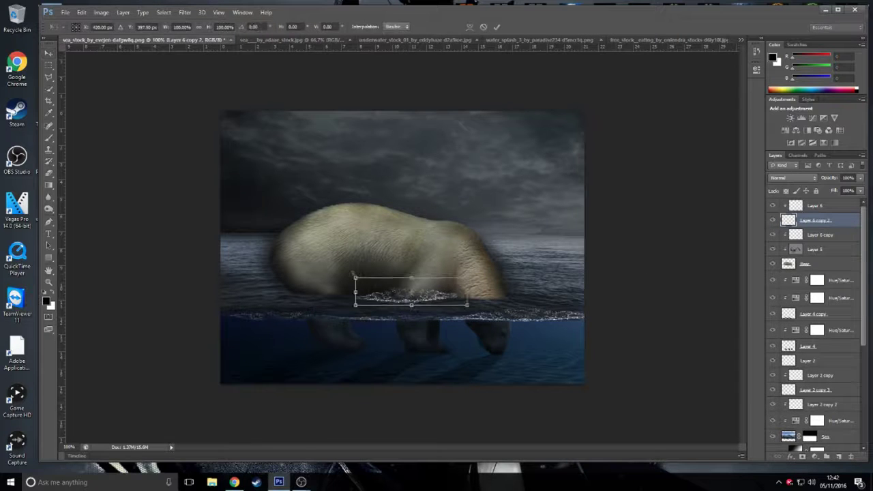
{"action": "left_click", "coordinate": [496, 26]}
{"action": "key", "text": "ctrl+bracketleft"}
{"action": "left_click_drag", "start_coordinate": [413, 294], "coordinate": [469, 304]}
{"action": "key", "text": "ctrl+bracketright"}
{"action": "left_click_drag", "start_coordinate": [550, 304], "coordinate": [551, 305]}
Move the original Layer 6 splash left under the bear and restack it below Layer 6 copy.
{"action": "left_click", "coordinate": [549, 304], "text": "ctrl"}
{"action": "left_click_drag", "start_coordinate": [440, 300], "coordinate": [331, 300]}
{"action": "key", "text": "ctrl+t"}
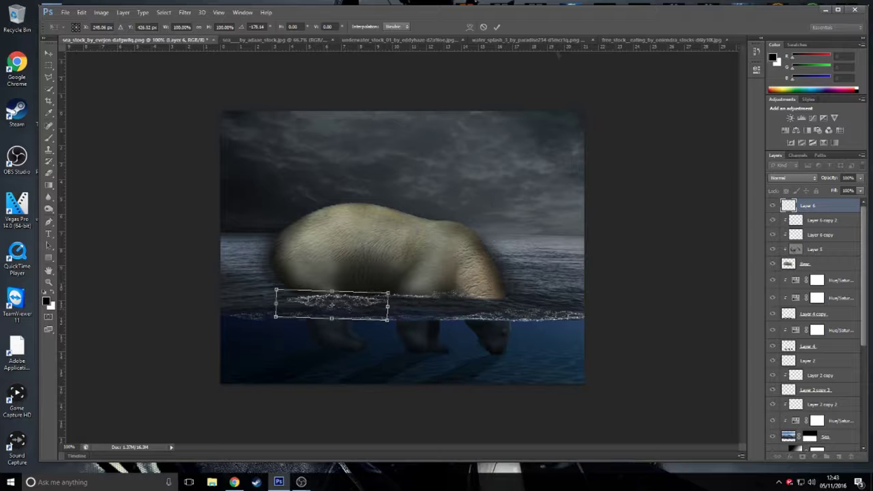
{"action": "key", "text": "Return"}
{"action": "left_click_drag", "start_coordinate": [831, 231], "coordinate": [825, 243]}
{"action": "left_click_drag", "start_coordinate": [341, 297], "coordinate": [355, 294]}
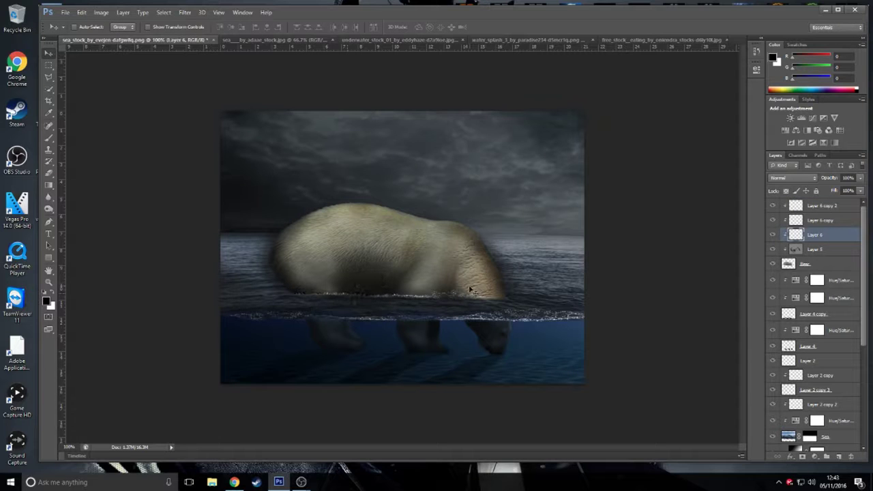
Add a clockwise-rotated duplicate splash and reorder the splash layers.
{"action": "key", "text": "ctrl+j"}
{"action": "key", "text": "ctrl+t"}
{"action": "mouse_move", "coordinate": [321, 285]}
{"action": "left_mouse_down"}
{"action": "mouse_move", "coordinate": [344, 284]}
{"action": "mouse_move", "coordinate": [381, 300]}
{"action": "left_mouse_up"}
{"action": "key", "text": "Return"}
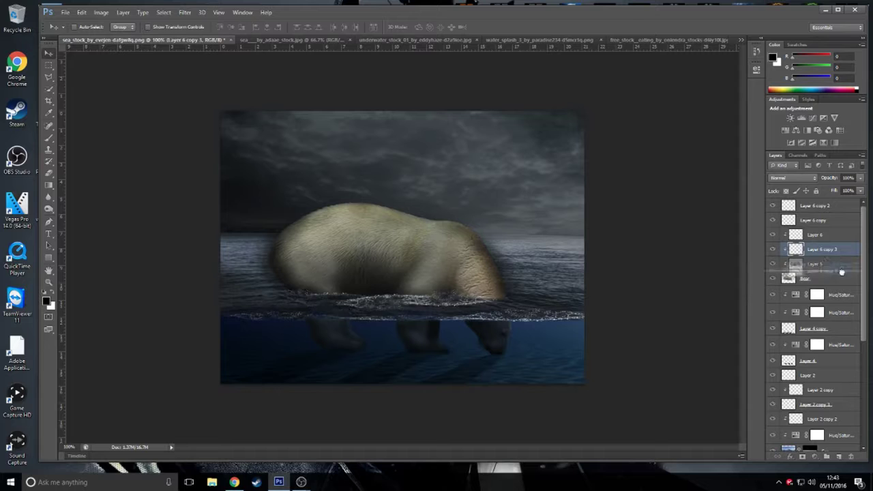
{"action": "key", "text": "ctrl+["}
{"action": "key", "text": "ctrl+["}
{"action": "mouse_move", "coordinate": [818, 220]}
{"action": "left_mouse_down"}
{"action": "mouse_move", "coordinate": [833, 233]}
{"action": "mouse_move", "coordinate": [825, 270]}
{"action": "left_mouse_up"}
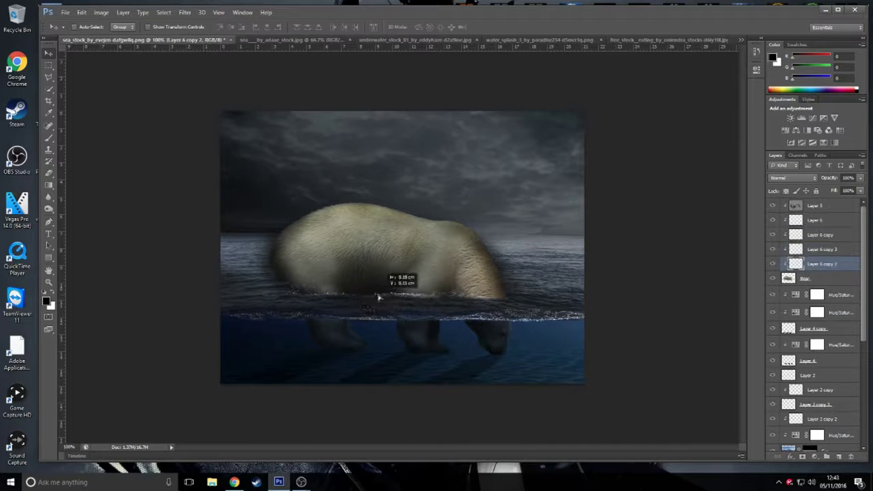
{"action": "left_click", "coordinate": [824, 251]}
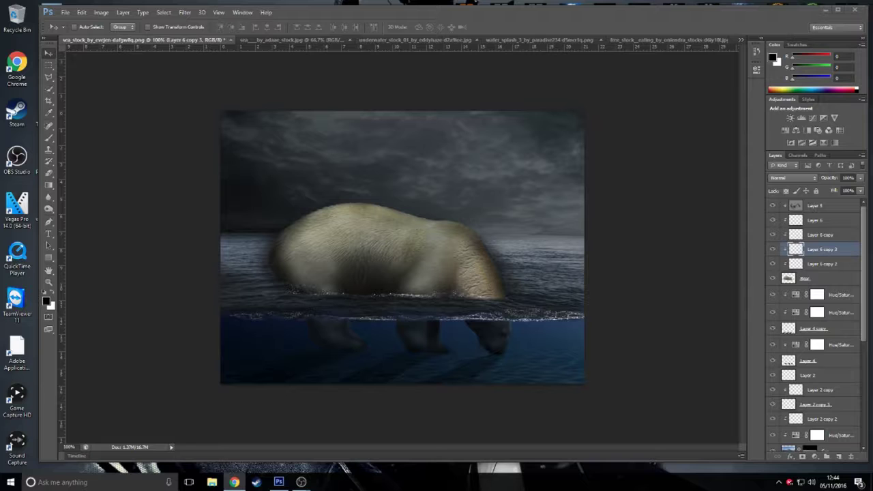
Open the fish set stock image.
{"action": "left_click", "coordinate": [64, 12]}
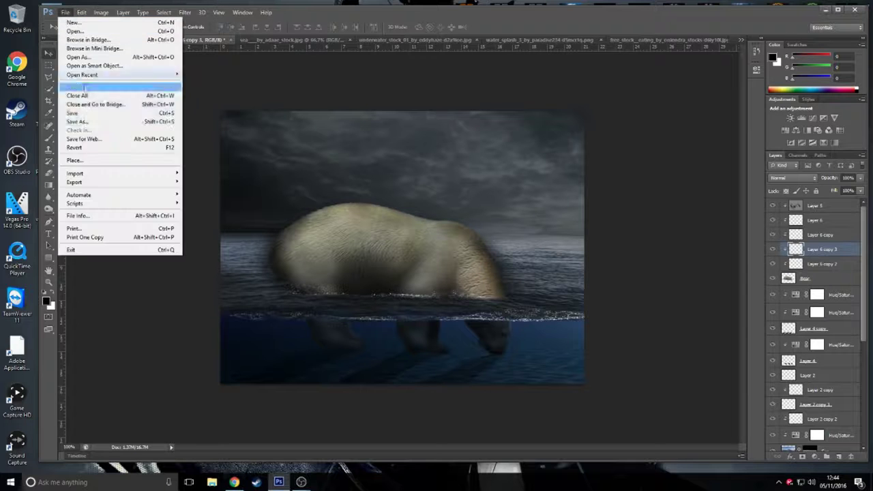
{"action": "left_click", "coordinate": [75, 30]}
{"action": "double_click", "coordinate": [613, 273]}
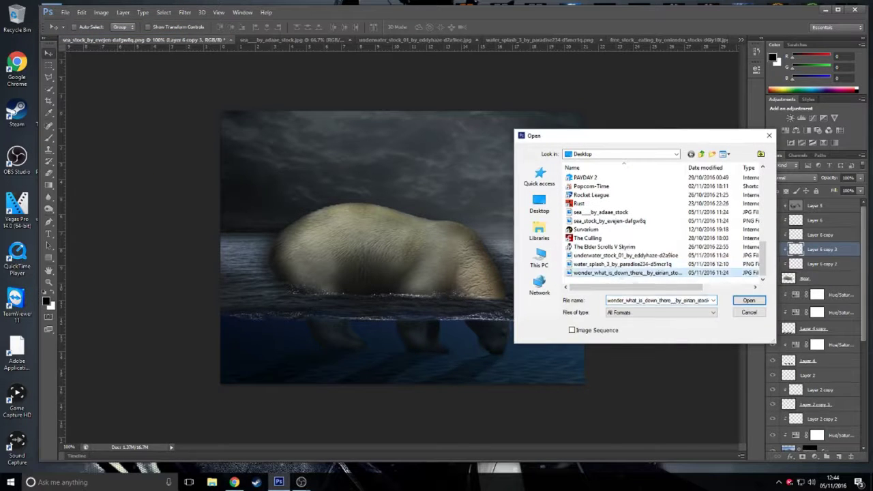
{"action": "left_click", "coordinate": [65, 12]}
{"action": "left_click", "coordinate": [75, 30]}
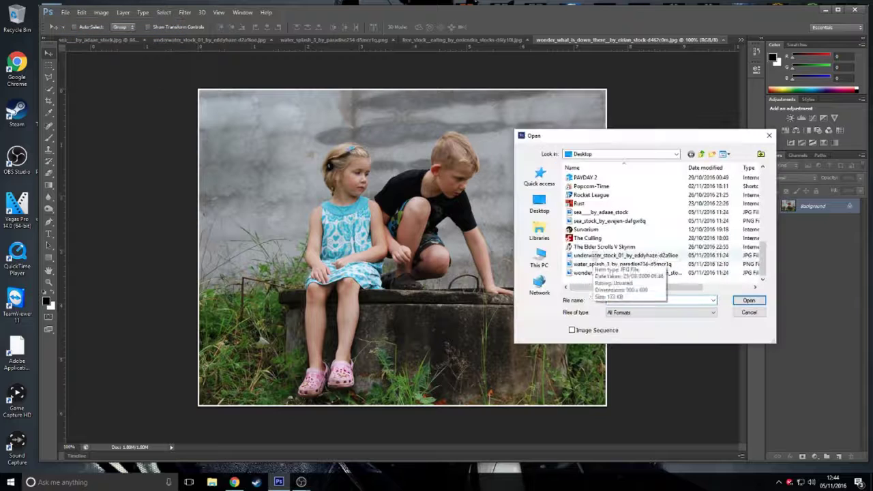
{"action": "scroll", "coordinate": [643, 272], "scroll_direction": "up", "scroll_amount": 3}
{"action": "scroll", "coordinate": [614, 225], "scroll_direction": "up", "scroll_amount": 2}
{"action": "double_click", "coordinate": [600, 212]}
Lasso the top-right red-striped fish and drag it onto the polar bear composite.
{"action": "right_click", "coordinate": [49, 76]}
{"action": "left_click", "coordinate": [86, 76]}
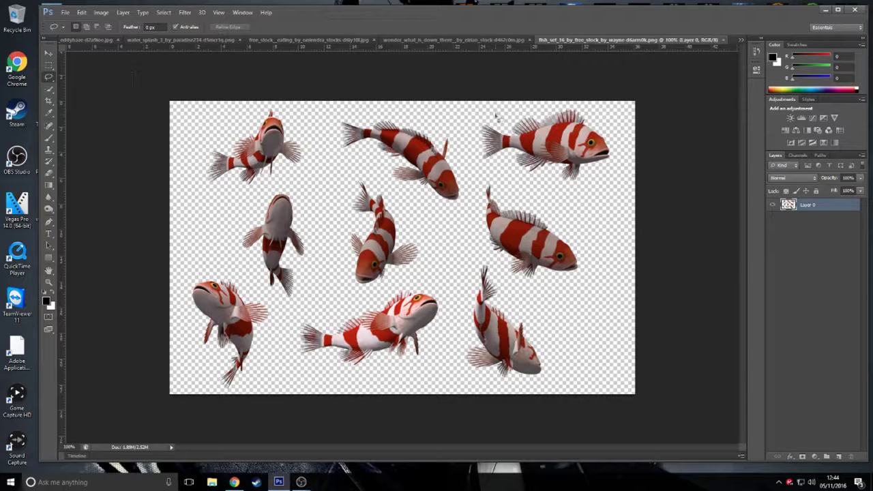
{"action": "left_click_drag", "start_coordinate": [492, 105], "coordinate": [609, 189]}
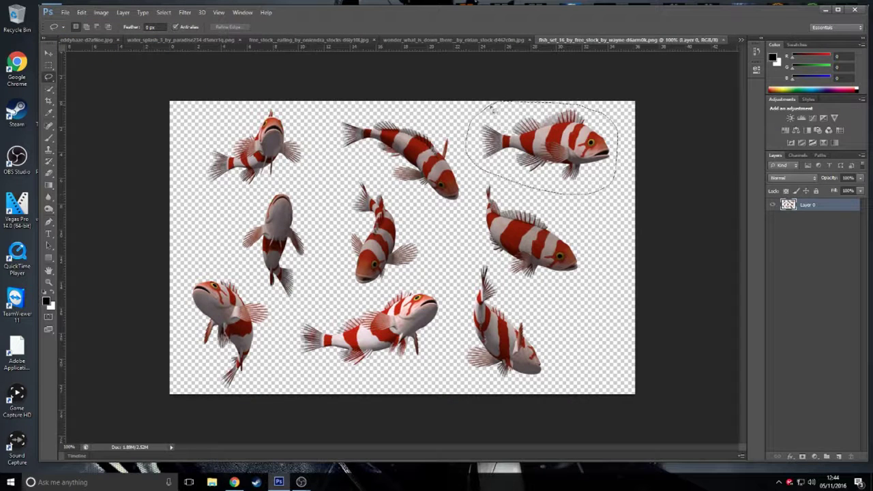
{"action": "key", "text": "v"}
{"action": "left_click_drag", "start_coordinate": [498, 130], "coordinate": [135, 82]}
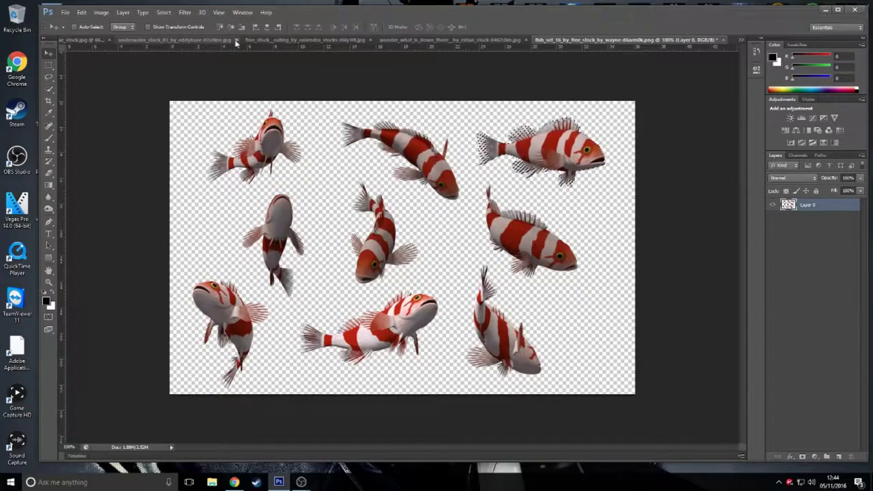
{"action": "left_click", "coordinate": [234, 39]}
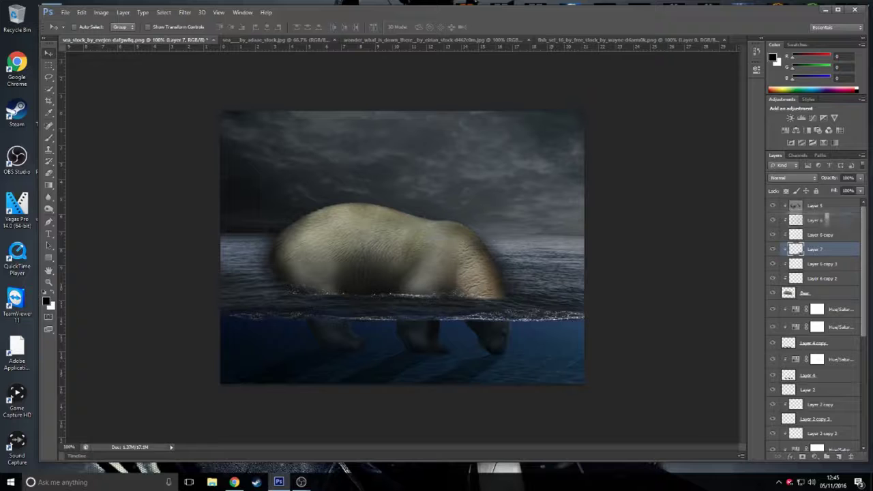
Drop the fish below the bear layer, then shrink and place it underwater right of the head.
{"action": "left_click_drag", "start_coordinate": [415, 201], "coordinate": [411, 210]}
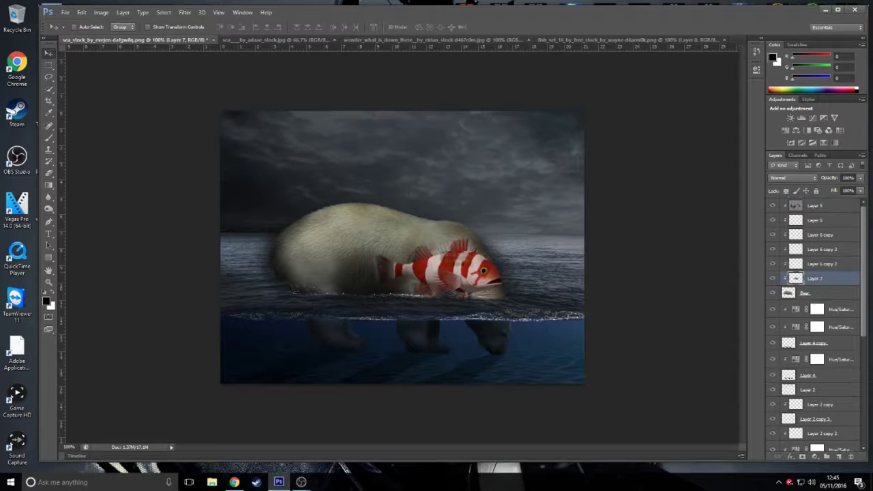
{"action": "key", "text": "ctrl+["}
{"action": "left_click_drag", "start_coordinate": [450, 269], "coordinate": [483, 341]}
{"action": "key", "text": "ctrl+t"}
{"action": "left_click_drag", "start_coordinate": [565, 376], "coordinate": [551, 371]}
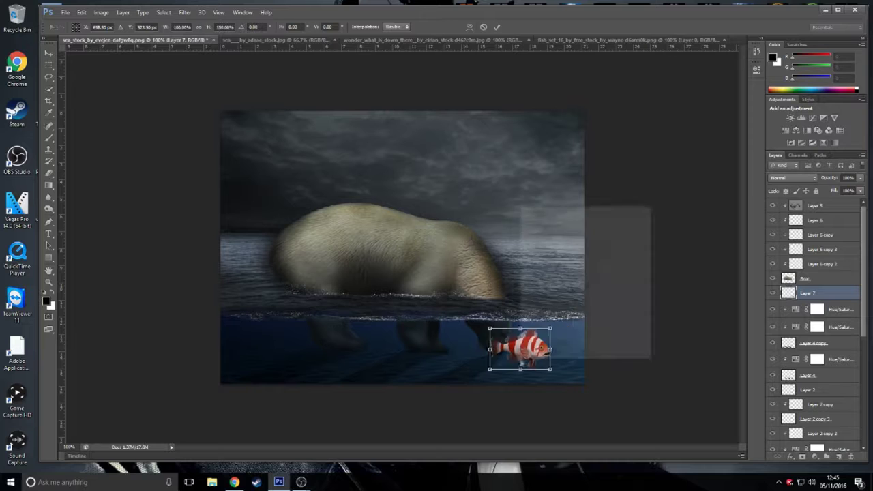
{"action": "left_click_drag", "start_coordinate": [488, 349], "coordinate": [525, 348]}
Apply the fish resize and blend Layer 7 in Soft Light after trying Overlay.
{"action": "left_click", "coordinate": [791, 178]}
{"action": "left_click", "coordinate": [789, 297]}
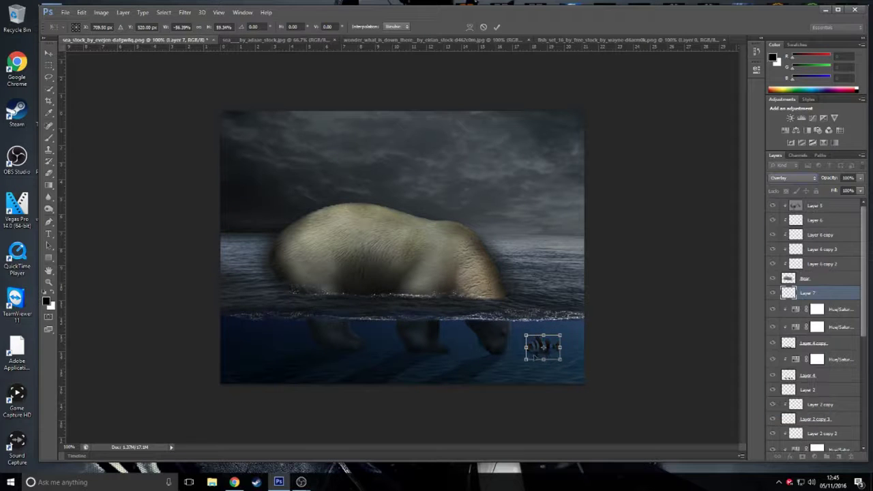
{"action": "left_click", "coordinate": [497, 28]}
{"action": "left_click", "coordinate": [791, 178]}
{"action": "left_click", "coordinate": [779, 303]}
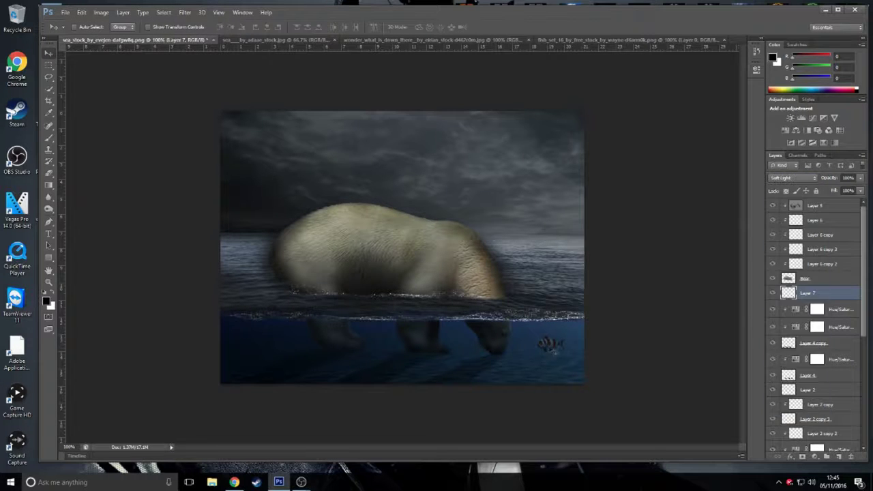
{"action": "key", "text": "o"}
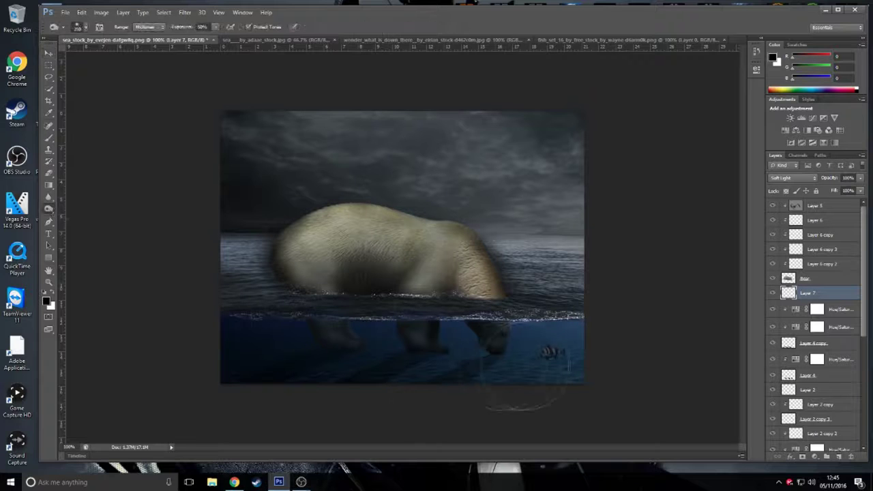
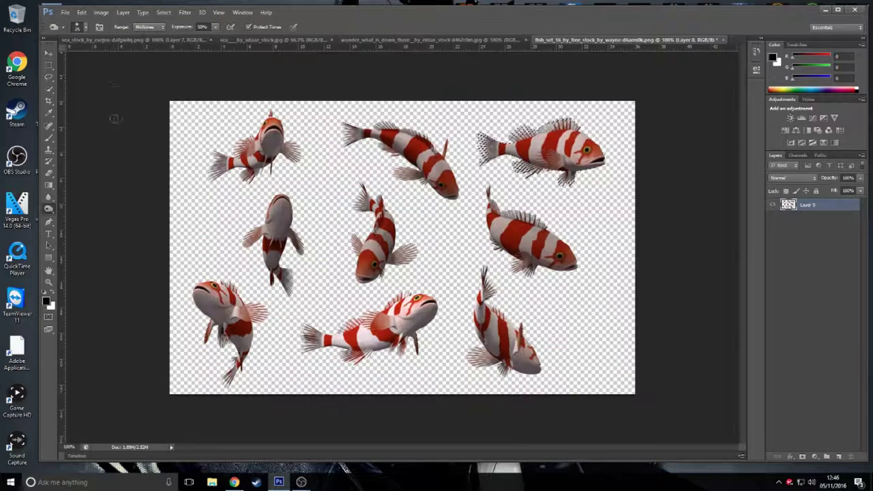
Bring a striped fish from the koi sheet into the sea composite, scaled and placed underwater lower right.
{"action": "left_click_drag", "start_coordinate": [336, 114], "coordinate": [332, 114]}
{"action": "key", "text": "v"}
{"action": "mouse_move", "coordinate": [403, 157]}
{"action": "left_mouse_down"}
{"action": "mouse_move", "coordinate": [137, 40]}
{"action": "mouse_move", "coordinate": [471, 341]}
{"action": "left_mouse_up"}
{"action": "key", "text": "ctrl+t"}
{"action": "left_click_drag", "start_coordinate": [556, 380], "coordinate": [549, 346]}
{"action": "left_click_drag", "start_coordinate": [503, 287], "coordinate": [545, 344]}
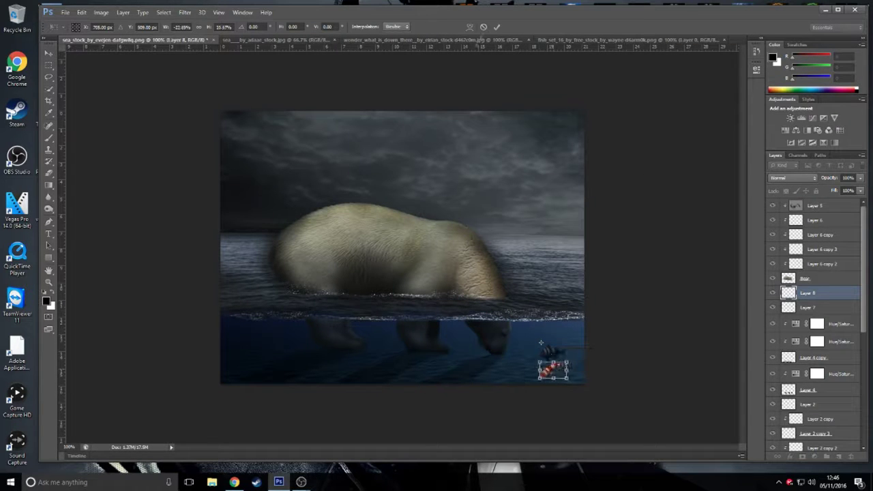
{"action": "key", "text": "Return"}
Set the fish layer to Soft Light and adjust placement of the Layer 8 and Layer 7 fish.
{"action": "left_click", "coordinate": [791, 177]}
{"action": "left_click", "coordinate": [791, 293]}
{"action": "mouse_move", "coordinate": [552, 370]}
{"action": "left_mouse_down"}
{"action": "mouse_move", "coordinate": [570, 371]}
{"action": "mouse_move", "coordinate": [561, 368]}
{"action": "left_mouse_up"}
{"action": "key", "text": "ctrl+t"}
{"action": "key", "text": "Return"}
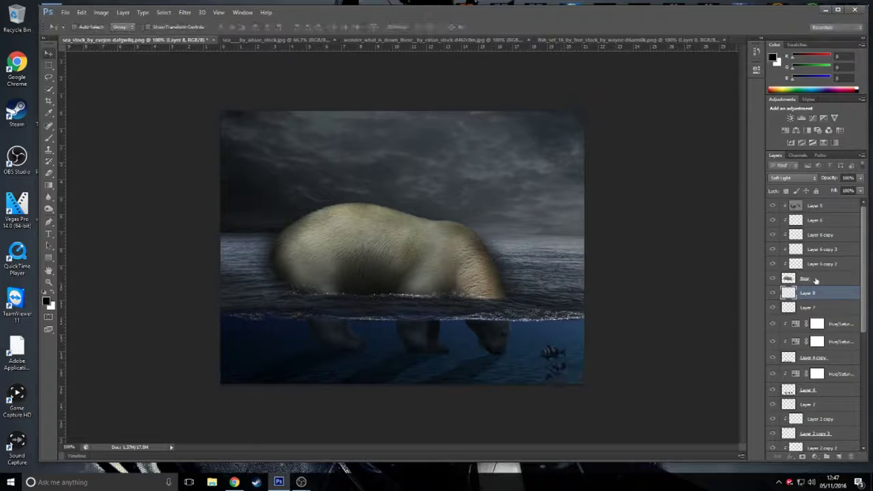
{"action": "key", "text": "alt+bracketleft"}
{"action": "key", "text": "ctrl+t"}
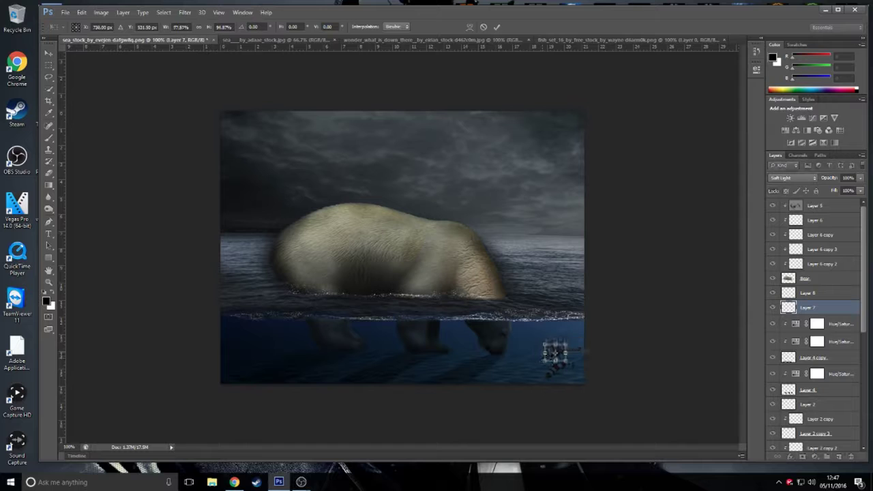
{"action": "key", "text": "Return"}
{"action": "key", "text": "alt+bracketright"}
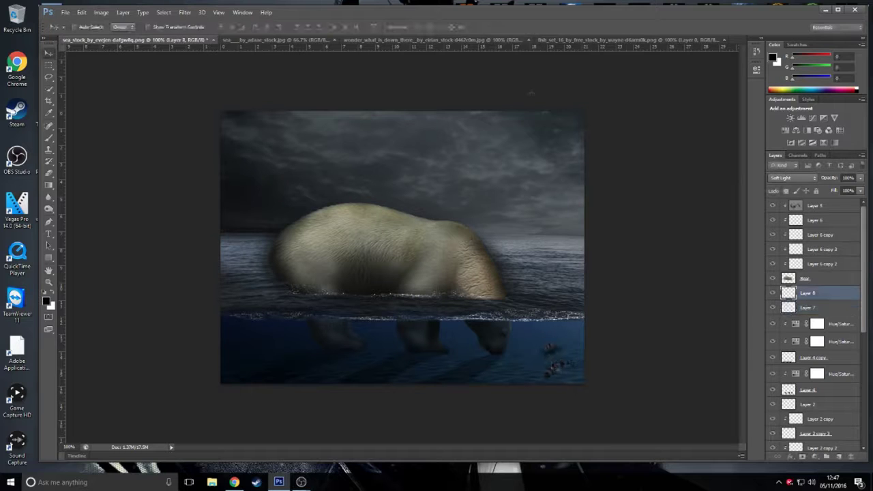
Duplicate the Layer 7 fish, move the copy left and flip it horizontally.
{"action": "left_click", "coordinate": [819, 306]}
{"action": "key", "text": "ctrl+j"}
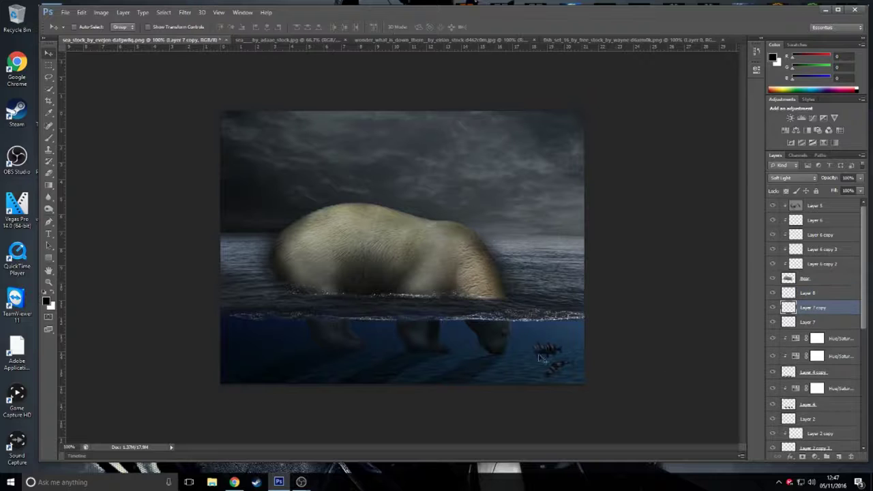
{"action": "left_click_drag", "start_coordinate": [550, 350], "coordinate": [284, 341]}
{"action": "key", "text": "ctrl+t"}
{"action": "right_click", "coordinate": [283, 341]}
{"action": "left_click", "coordinate": [300, 317]}
{"action": "left_click", "coordinate": [498, 28]}
{"action": "key", "text": "ctrl+t"}
{"action": "key", "text": "Return"}
Duplicate the Layer 8 fish and move the Layer 7 copy fish to the right.
{"action": "left_click", "coordinate": [815, 322]}
{"action": "left_click", "coordinate": [808, 293]}
{"action": "key", "text": "ctrl+j"}
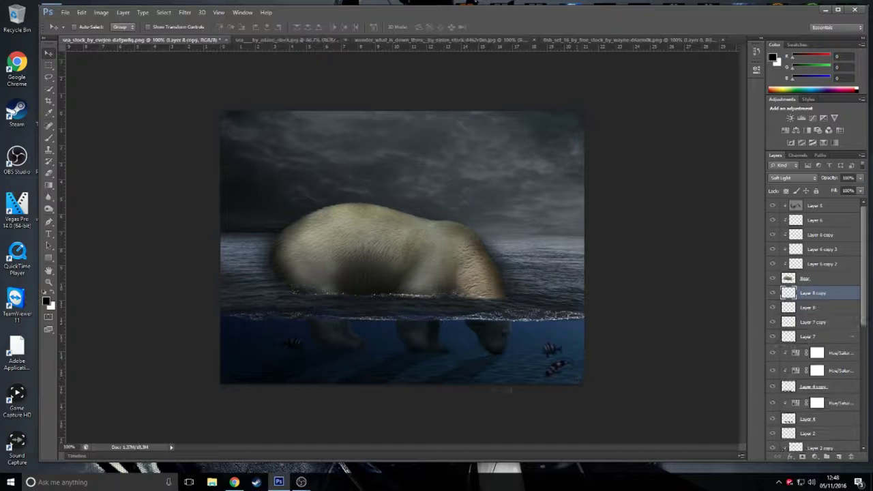
{"action": "key", "text": "alt+bracketleft"}
{"action": "key", "text": "alt+bracketleft"}
{"action": "left_click_drag", "start_coordinate": [294, 341], "coordinate": [387, 344]}
{"action": "key", "text": "ctrl+t"}
{"action": "key", "text": "Return"}
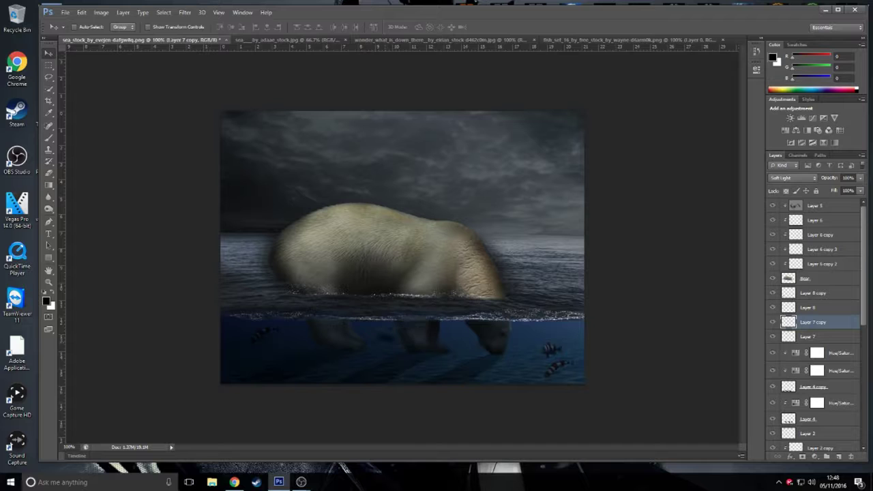
Nudge the Layer 8 copy fish left among the bear's submerged legs.
{"action": "key", "text": "o"}
{"action": "key", "text": "v"}
{"action": "left_click", "coordinate": [819, 293]}
{"action": "left_click_drag", "start_coordinate": [258, 341], "coordinate": [283, 340]}
{"action": "key", "text": "o"}
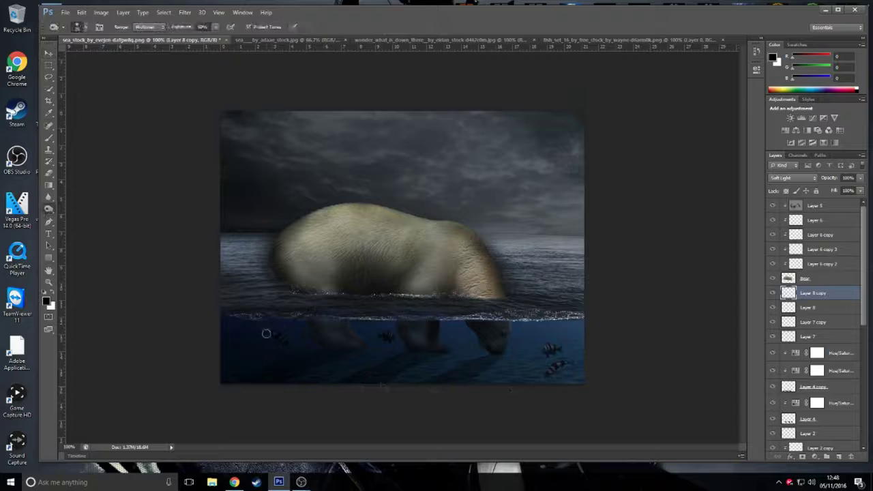
{"action": "key", "text": "v"}
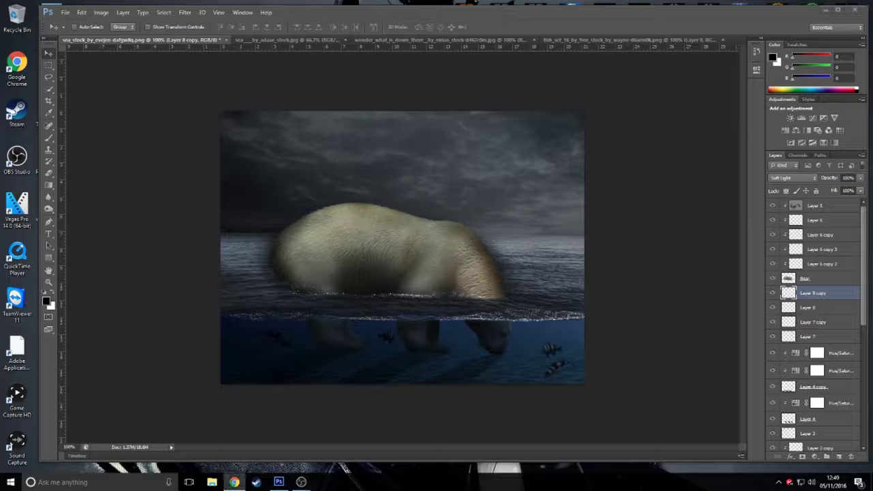
{"action": "left_click", "coordinate": [65, 12]}
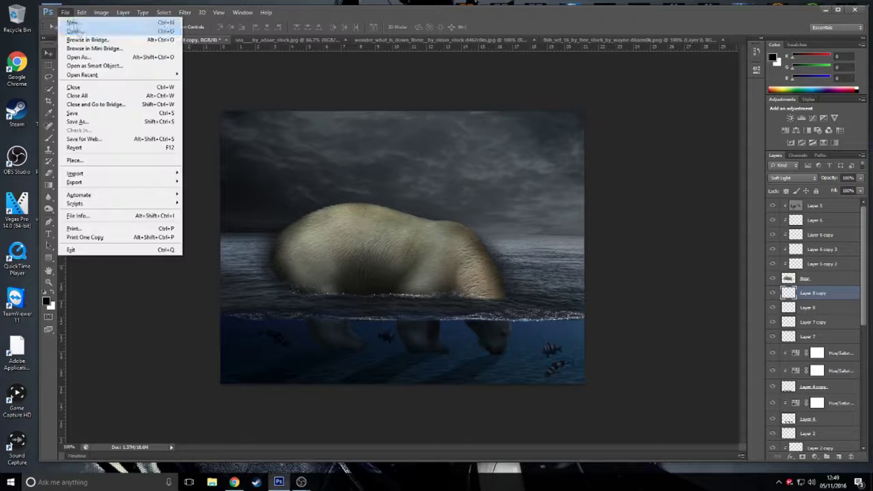
Open the water bubbles image, drag it in, shrink it to about 8% near the bear's snout.
{"action": "left_click", "coordinate": [71, 29]}
{"action": "scroll", "coordinate": [648, 225], "scroll_direction": "down", "scroll_amount": 1}
{"action": "left_click", "coordinate": [599, 264]}
{"action": "left_click", "coordinate": [747, 300]}
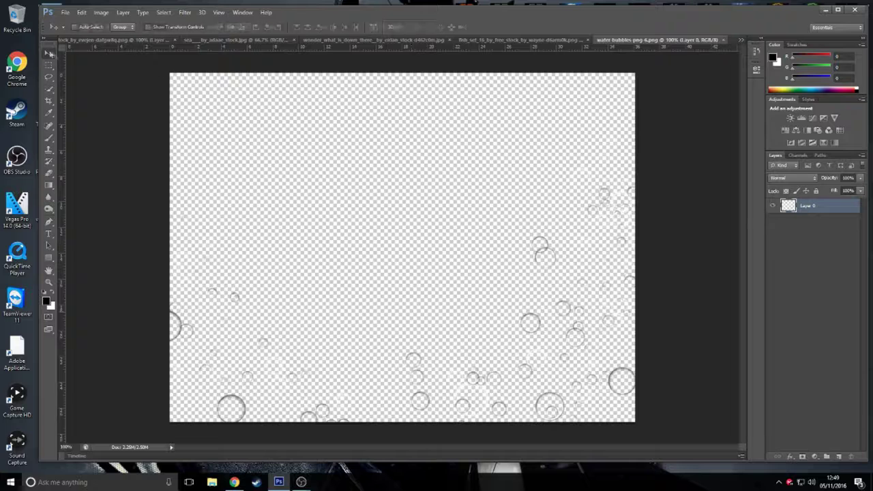
{"action": "left_click_drag", "start_coordinate": [525, 310], "coordinate": [503, 364]}
{"action": "key", "text": "ctrl+t"}
{"action": "left_click_drag", "start_coordinate": [613, 440], "coordinate": [244, 145]}
{"action": "left_click_drag", "start_coordinate": [205, 126], "coordinate": [496, 348]}
{"action": "mouse_move", "coordinate": [444, 317]}
{"action": "left_mouse_down"}
{"action": "mouse_move", "coordinate": [497, 332]}
{"action": "mouse_move", "coordinate": [489, 352]}
{"action": "left_mouse_up"}
{"action": "key", "text": "Return"}
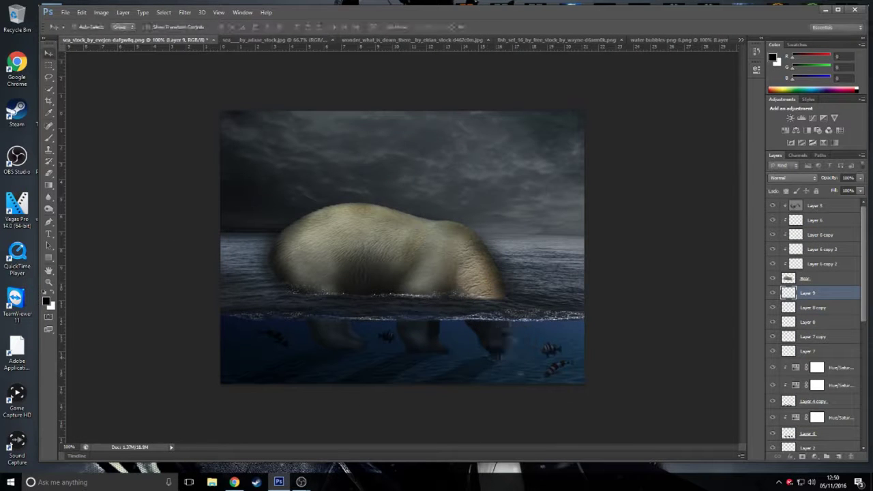
{"action": "key", "text": "e"}
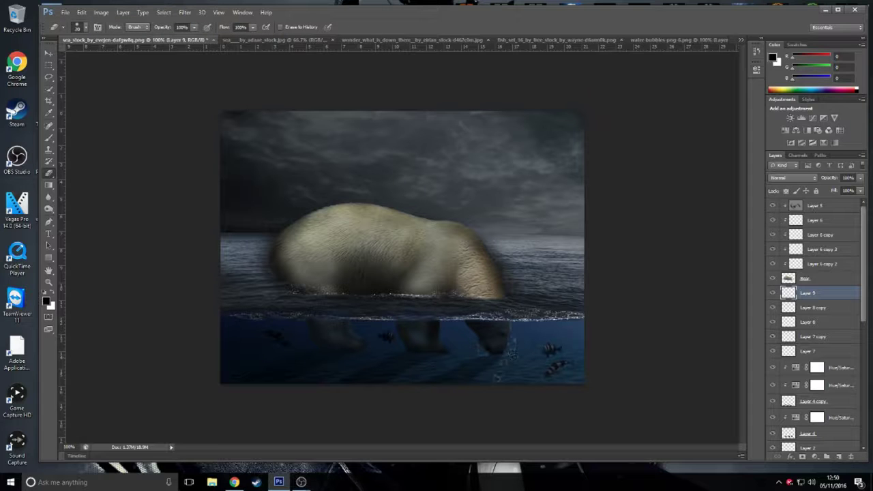
{"action": "scroll", "coordinate": [516, 354], "scroll_direction": "up", "scroll_amount": 5}
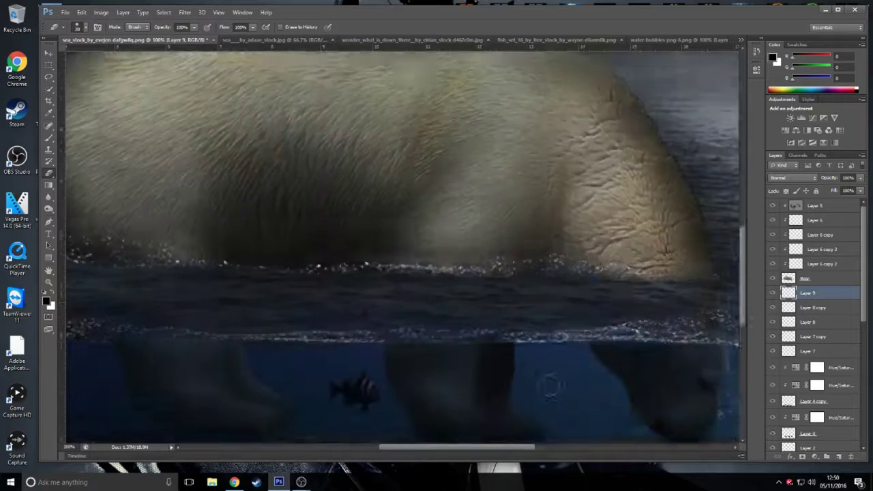
{"action": "scroll", "coordinate": [516, 353], "scroll_direction": "down", "scroll_amount": 1}
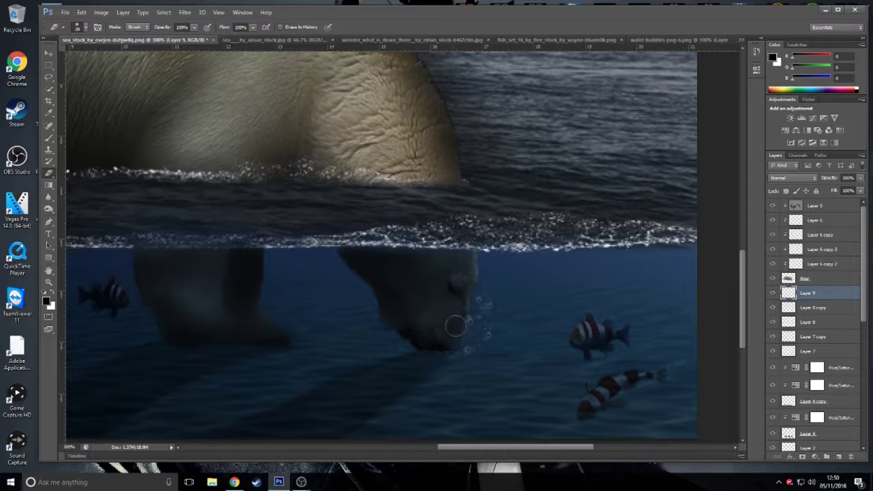
Duplicate the bubbles, flip the copy horizontally and rotate it slightly.
{"action": "key", "text": "ctrl+j"}
{"action": "key", "text": "v"}
{"action": "key", "text": "ctrl+t"}
{"action": "right_click", "coordinate": [490, 323]}
{"action": "left_click", "coordinate": [525, 306]}
{"action": "key", "text": "Return"}
{"action": "key", "text": "ctrl+t"}
{"action": "left_click_drag", "start_coordinate": [504, 276], "coordinate": [515, 300]}
{"action": "key", "text": "Return"}
{"action": "key", "text": "ctrl+t"}
{"action": "key", "text": "Return"}
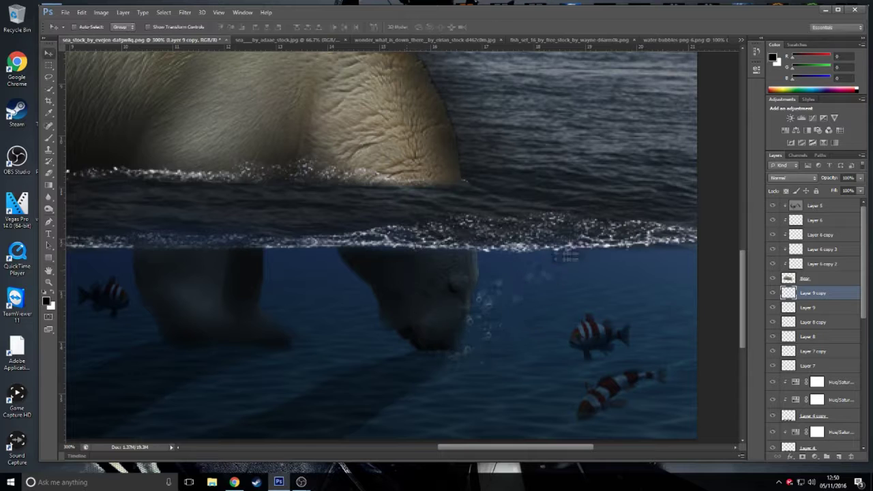
Duplicate the original bubbles layer, shrink the copy and place it by the left fish.
{"action": "left_click", "coordinate": [49, 172]}
{"action": "key", "text": "v"}
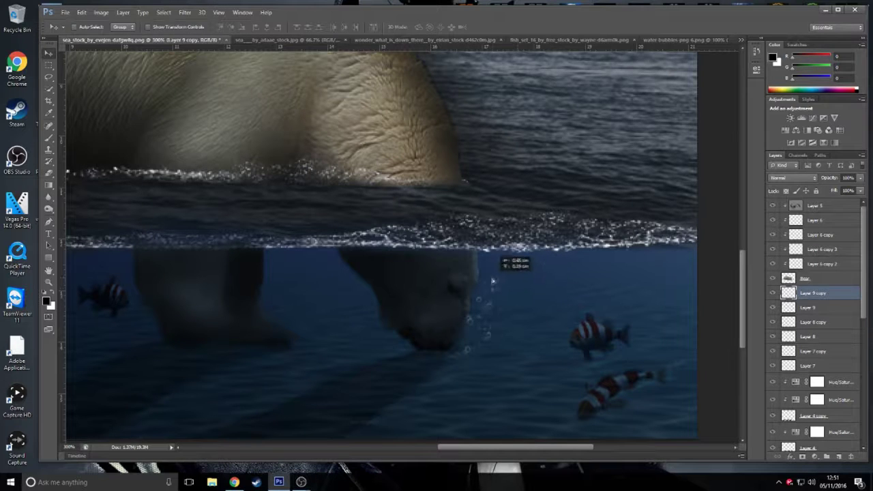
{"action": "key", "text": "o"}
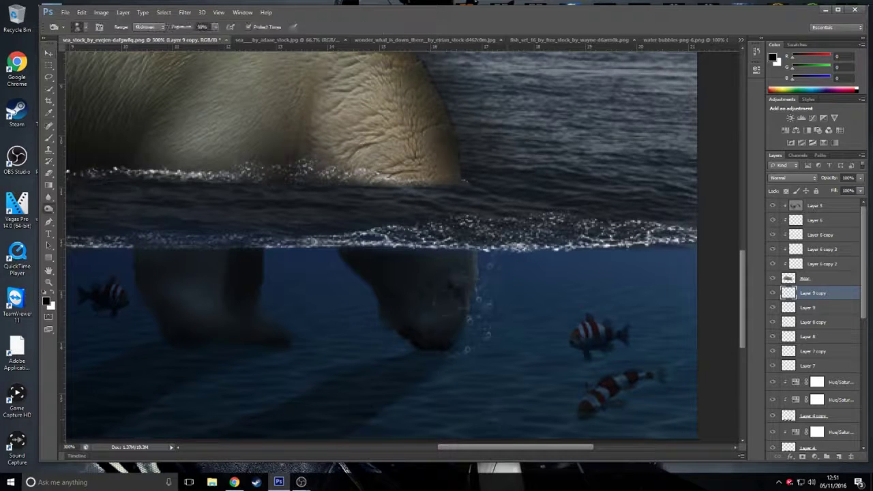
{"action": "key", "text": "e"}
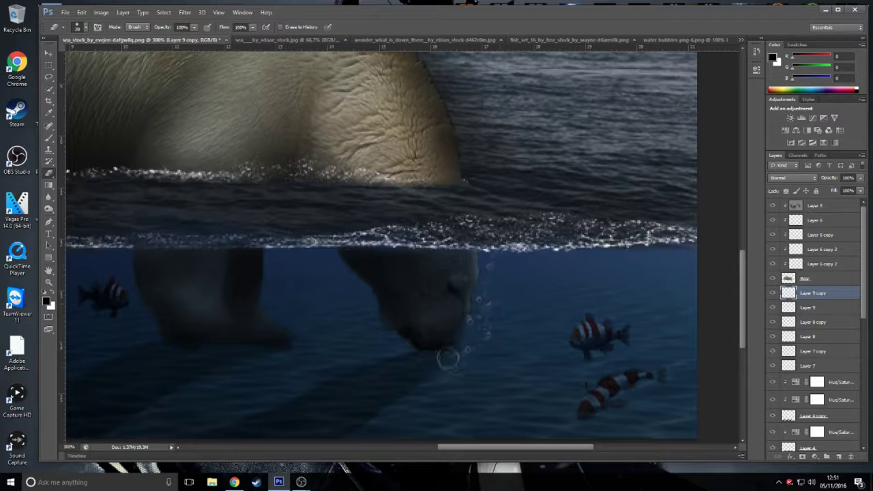
{"action": "left_click", "coordinate": [811, 308]}
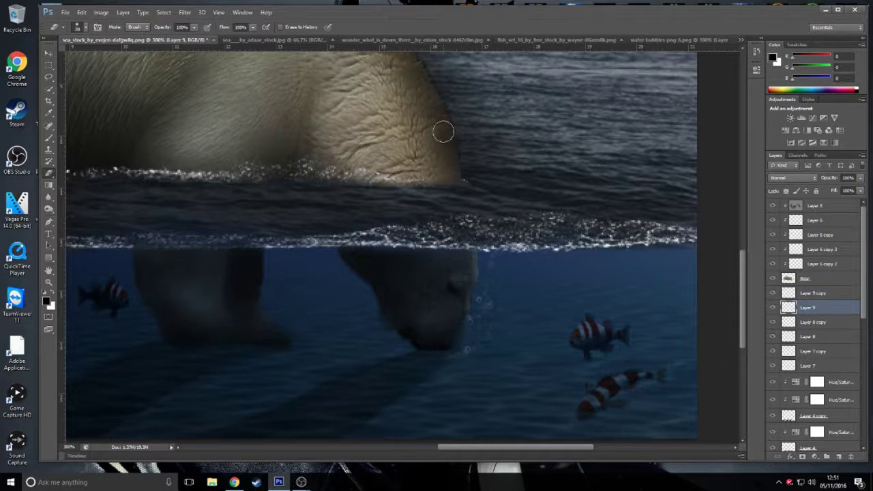
{"action": "key", "text": "ctrl+1"}
{"action": "key", "text": "alt+Tab"}
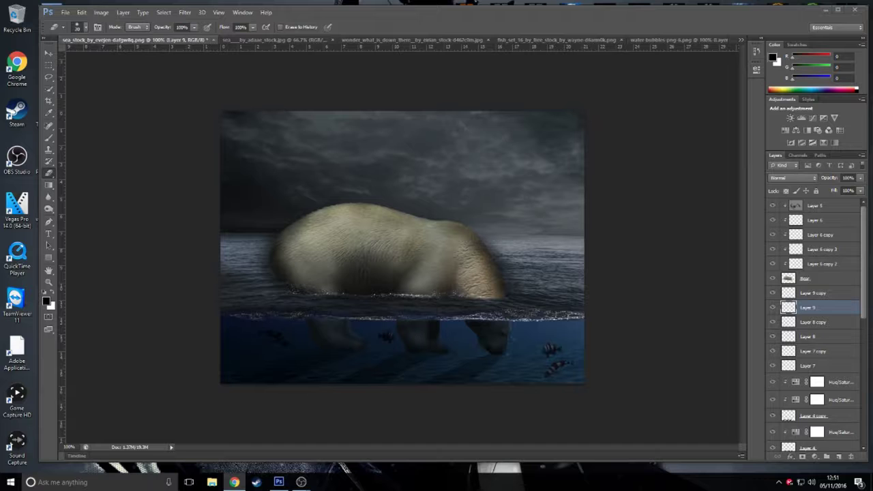
{"action": "key", "text": "alt+Tab"}
{"action": "key", "text": "ctrl+plus"}
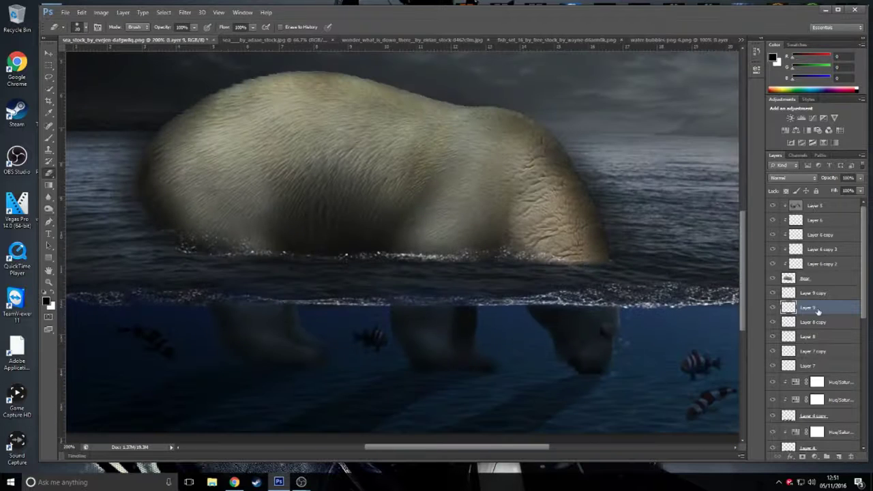
{"action": "key", "text": "ctrl+j"}
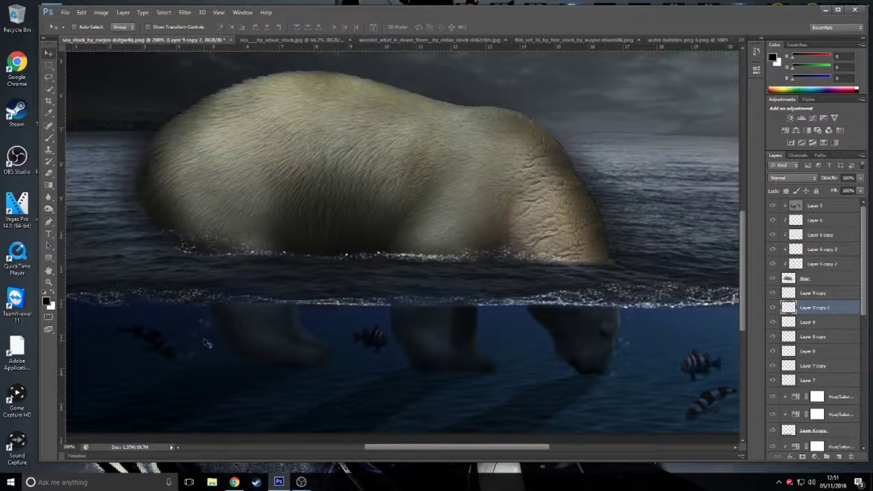
{"action": "key", "text": "ctrl+t"}
{"action": "left_click_drag", "start_coordinate": [172, 334], "coordinate": [205, 345]}
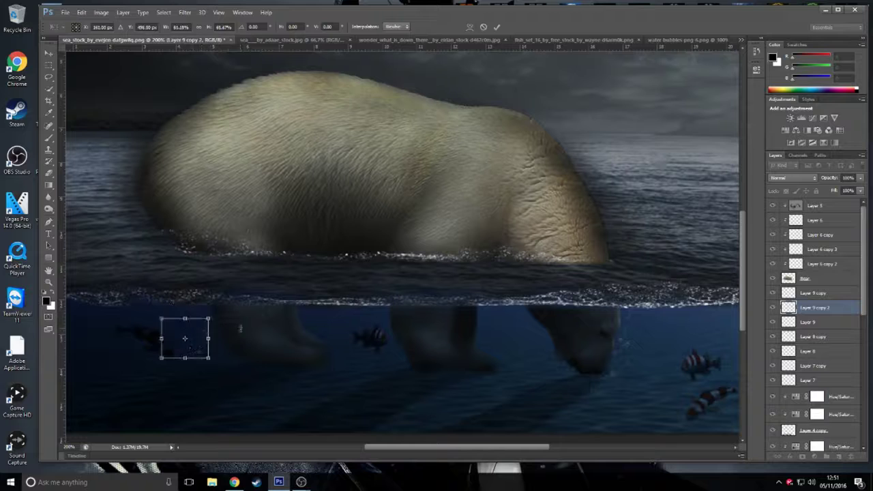
{"action": "key", "text": "Return"}
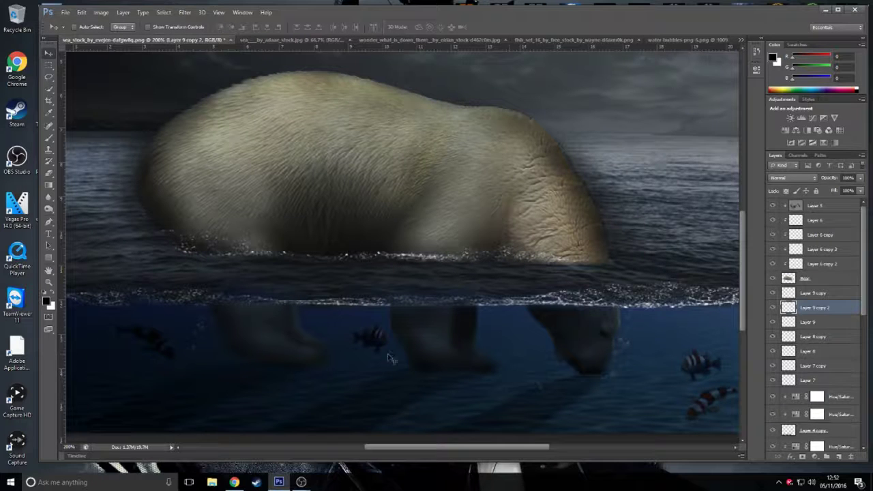
Add another bubbles copy, rotated, beside the middle fish.
{"action": "key", "text": "ctrl+j"}
{"action": "key", "text": "ctrl+t"}
{"action": "mouse_move", "coordinate": [388, 361]}
{"action": "left_mouse_down"}
{"action": "mouse_move", "coordinate": [394, 306]}
{"action": "mouse_move", "coordinate": [377, 324]}
{"action": "left_mouse_up"}
{"action": "key", "text": "Return"}
Select the Brush tool with a cloud-shaped 45 px tip.
{"action": "key", "text": "ctrl+minus"}
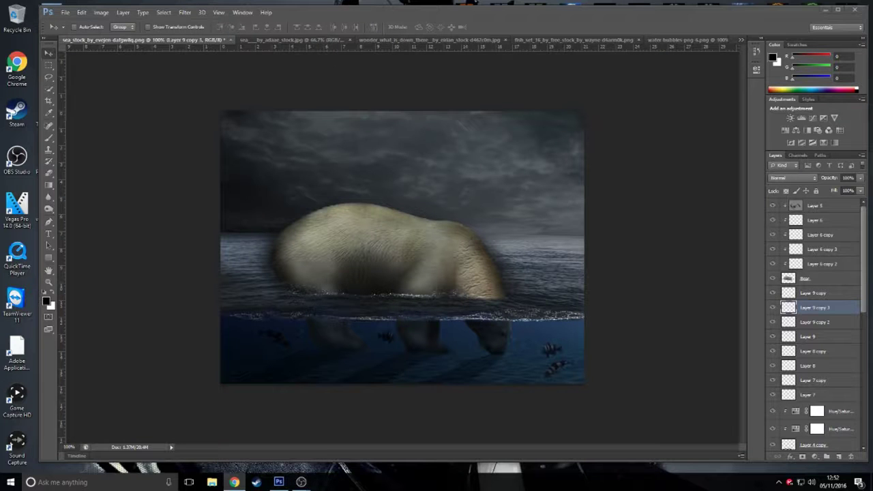
{"action": "key", "text": "ctrl+plus"}
{"action": "scroll", "coordinate": [381, 269], "scroll_direction": "down", "scroll_amount": 5}
{"action": "key", "text": "b"}
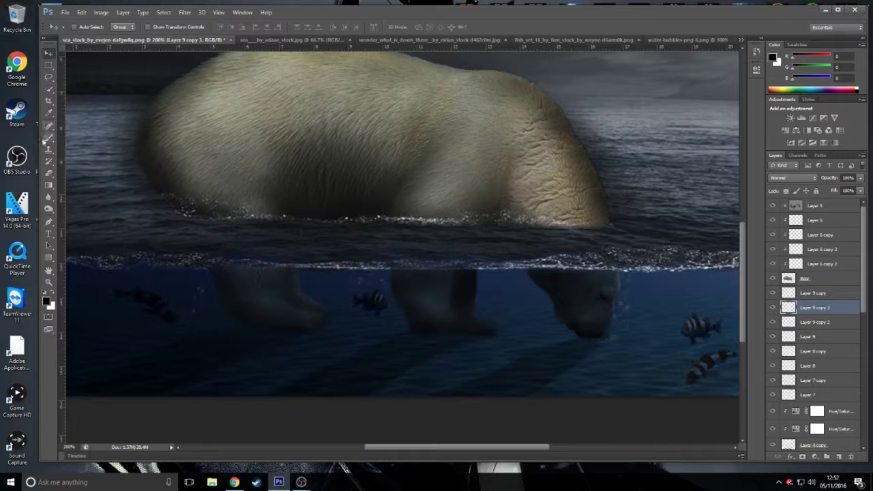
{"action": "left_click", "coordinate": [80, 27]}
{"action": "left_click", "coordinate": [117, 140]}
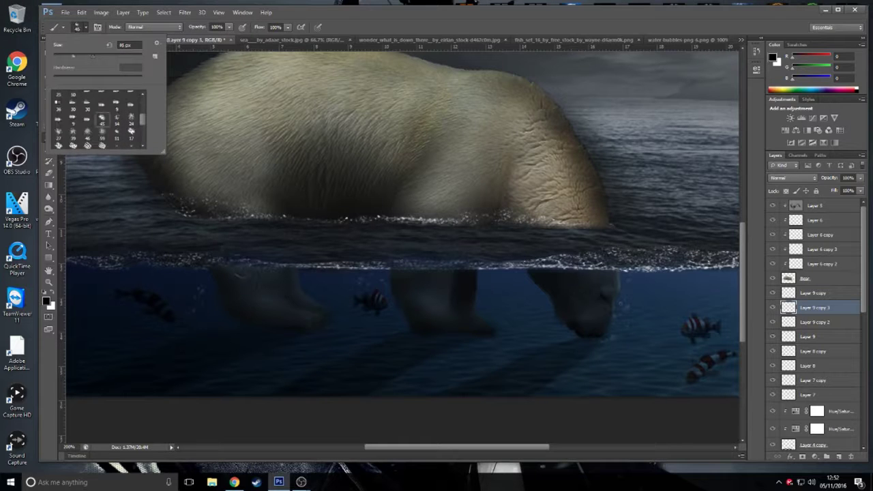
On a new layer, paint a blue and white splash around the bear's mouth, fading it to 10% opacity.
{"action": "key", "text": "Return"}
{"action": "left_click", "coordinate": [613, 338], "text": "alt"}
{"action": "key", "text": "ctrl+shift+alt+n"}
{"action": "mouse_move", "coordinate": [614, 344]}
{"action": "left_mouse_down"}
{"action": "mouse_move", "coordinate": [522, 331]}
{"action": "mouse_move", "coordinate": [546, 358]}
{"action": "left_mouse_up"}
{"action": "left_click_drag", "start_coordinate": [828, 177], "coordinate": [805, 183]}
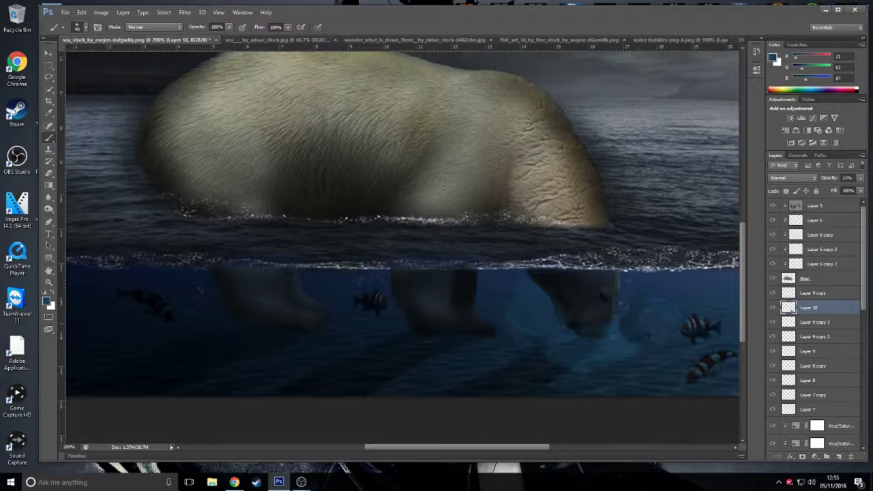
{"action": "left_click_drag", "start_coordinate": [838, 179], "coordinate": [836, 179]}
{"action": "left_click_drag", "start_coordinate": [552, 341], "coordinate": [586, 338]}
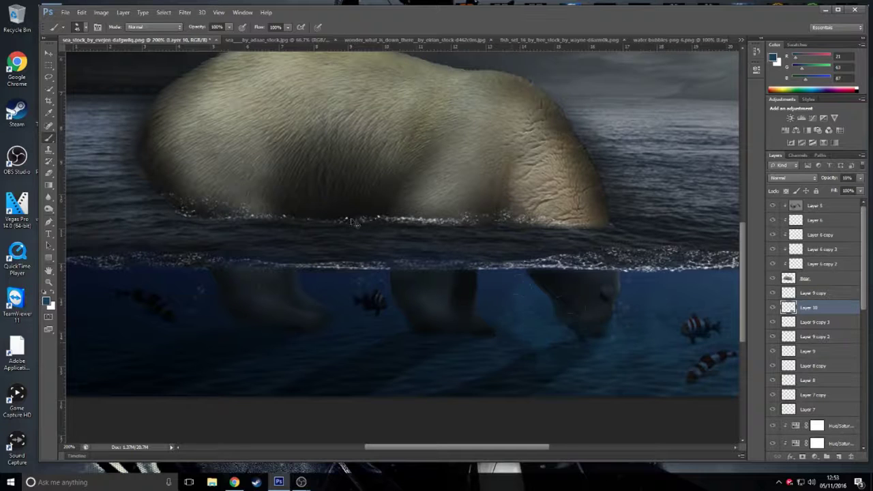
{"action": "key", "text": "ctrl+minus"}
{"action": "left_click", "coordinate": [49, 174]}
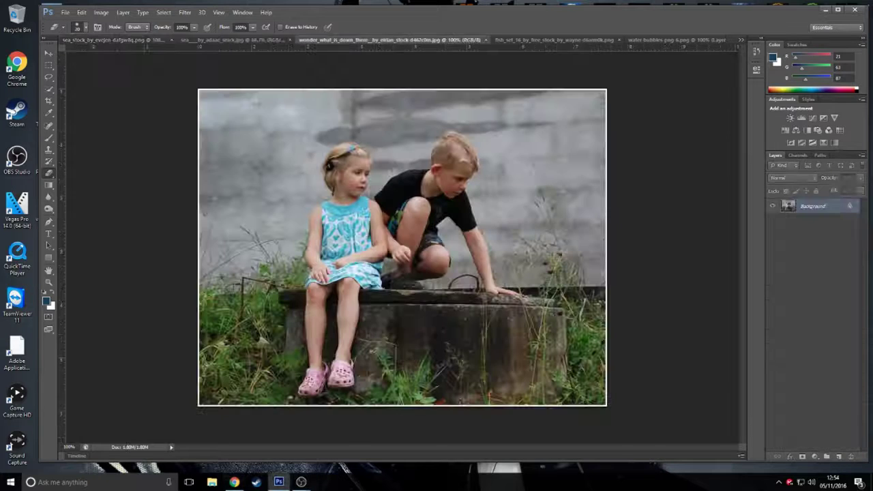
Magic Wand-select the grey wall behind the children and try grey and foreground-colour fills, undoing them.
{"action": "right_click", "coordinate": [48, 89]}
{"action": "left_click", "coordinate": [89, 96]}
{"action": "left_click", "coordinate": [219, 128]}
{"action": "key", "text": "shift+F5"}
{"action": "key", "text": "Return"}
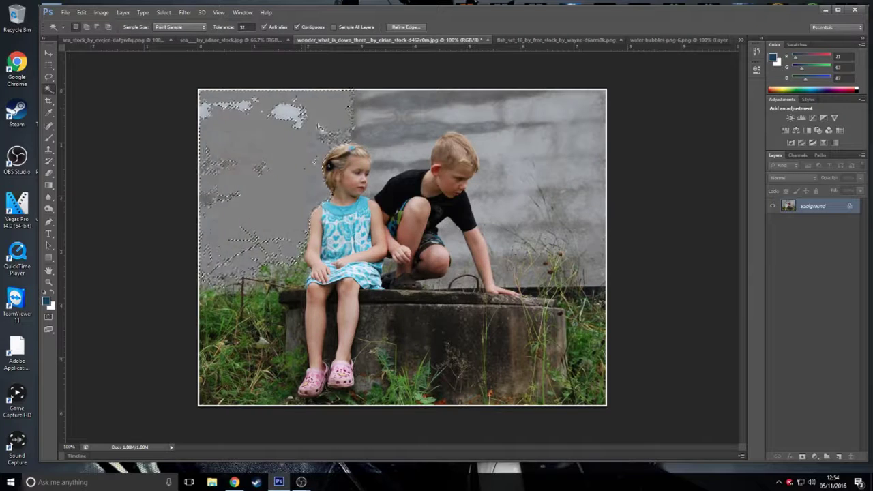
{"action": "key", "text": "ctrl+z"}
{"action": "key", "text": "shift+F5"}
{"action": "left_click", "coordinate": [428, 193]}
{"action": "left_click", "coordinate": [427, 148]}
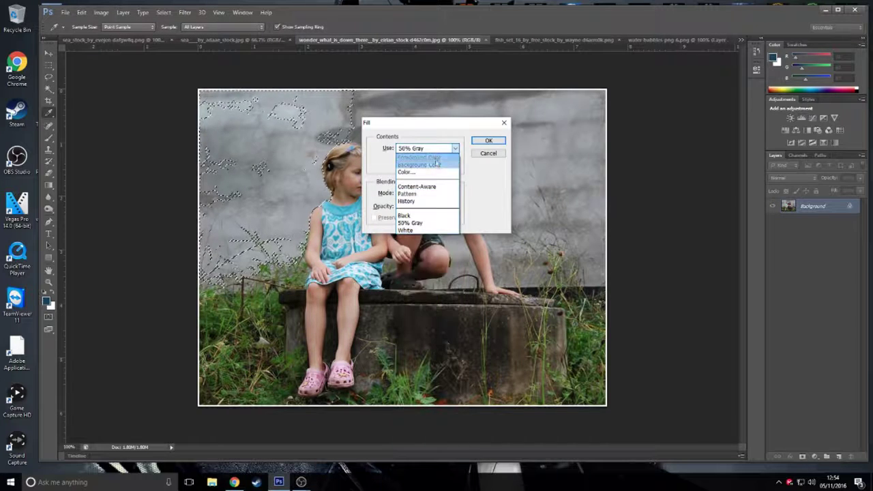
{"action": "left_click", "coordinate": [419, 157]}
{"action": "key", "text": "Return"}
{"action": "key", "text": "ctrl+z"}
Fill the selected wall with White twice, then step back to undo the white fills.
{"action": "key", "text": "shift+F5"}
{"action": "left_click", "coordinate": [427, 148]}
{"action": "left_click", "coordinate": [406, 229]}
{"action": "key", "text": "Return"}
{"action": "key", "text": "shift+F5"}
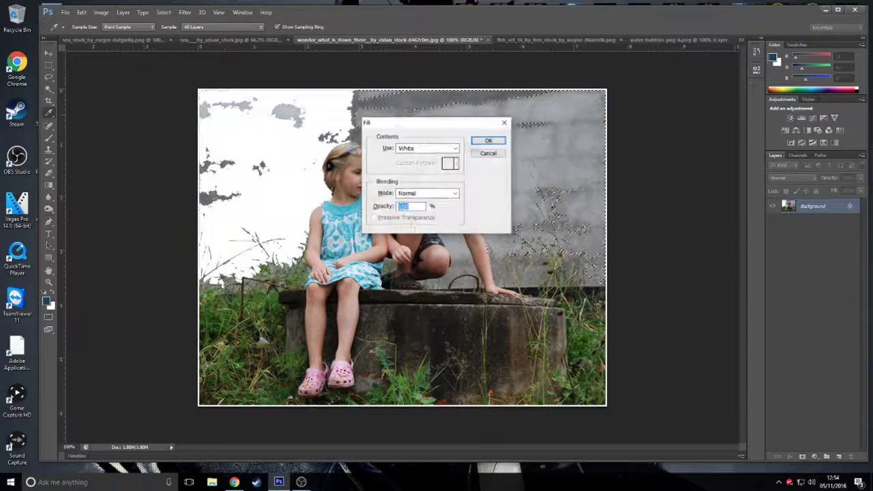
{"action": "key", "text": "Return"}
{"action": "key", "text": "w"}
{"action": "left_click", "coordinate": [81, 12]}
{"action": "left_click", "coordinate": [102, 40]}
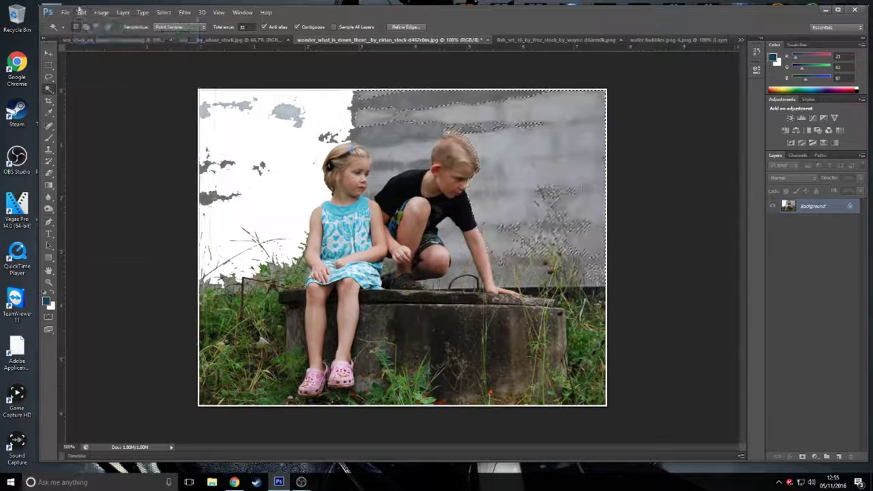
Quick Select both children, drag them into the bear composite and shift them about 60 px left.
{"action": "right_click", "coordinate": [48, 88]}
{"action": "left_click", "coordinate": [82, 75]}
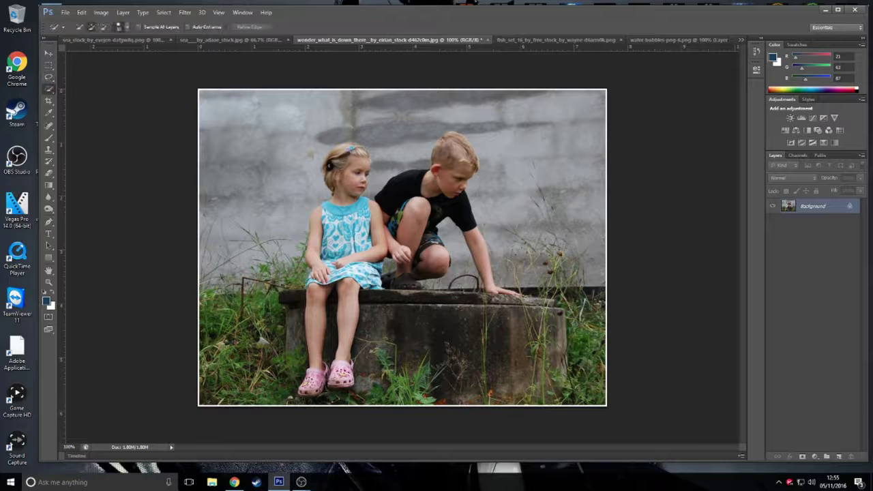
{"action": "mouse_move", "coordinate": [328, 283]}
{"action": "left_mouse_down"}
{"action": "mouse_move", "coordinate": [394, 178]}
{"action": "mouse_move", "coordinate": [454, 143]}
{"action": "mouse_move", "coordinate": [443, 215]}
{"action": "left_mouse_up"}
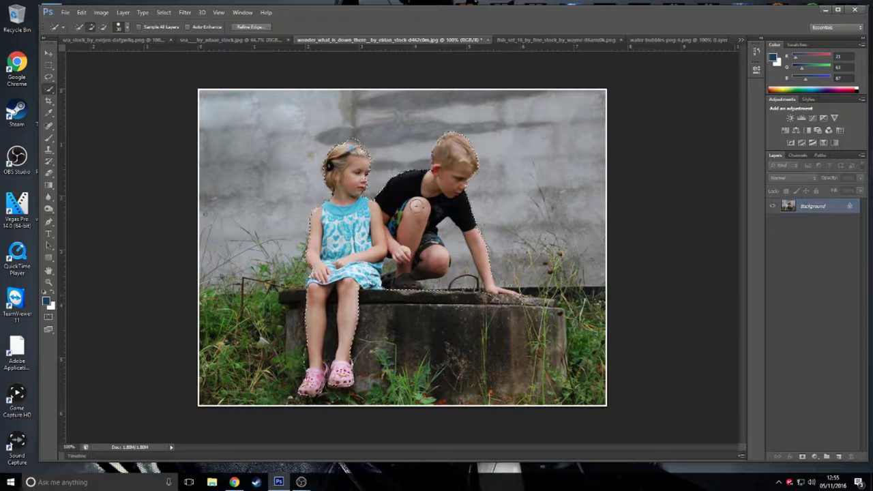
{"action": "key", "text": "v"}
{"action": "left_click_drag", "start_coordinate": [386, 223], "coordinate": [345, 208]}
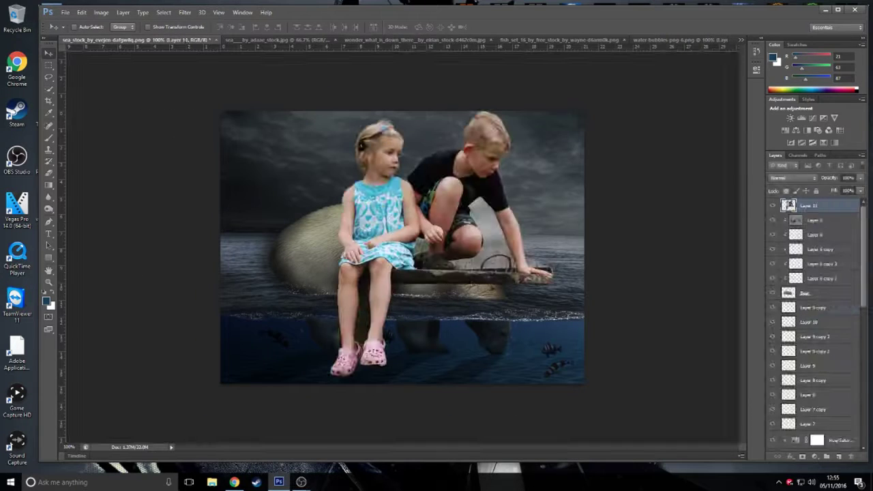
{"action": "left_click_drag", "start_coordinate": [494, 289], "coordinate": [453, 289]}
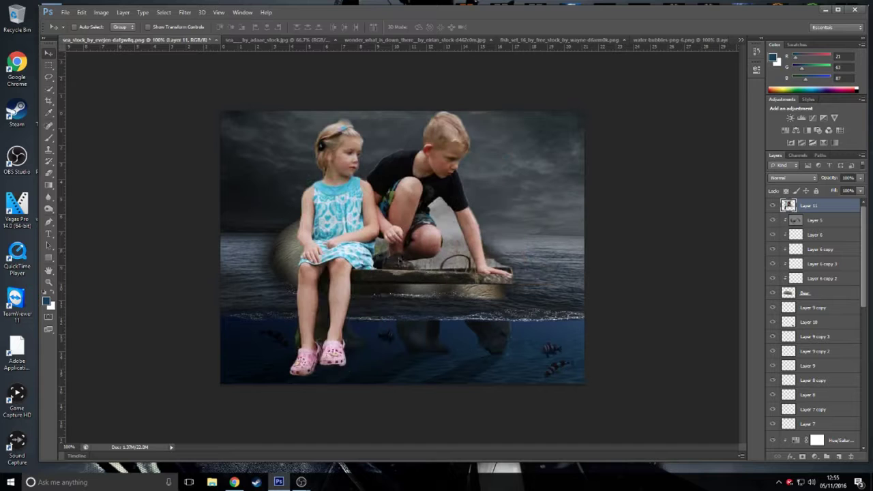
At 200% zoom, erase the grey bench board behind the boy and around his hand.
{"action": "left_click", "coordinate": [49, 173]}
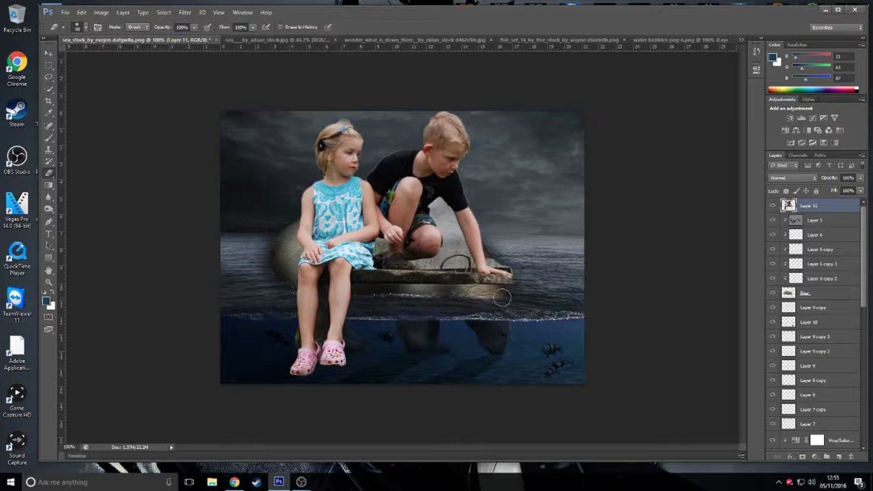
{"action": "key", "text": "ctrl+plus"}
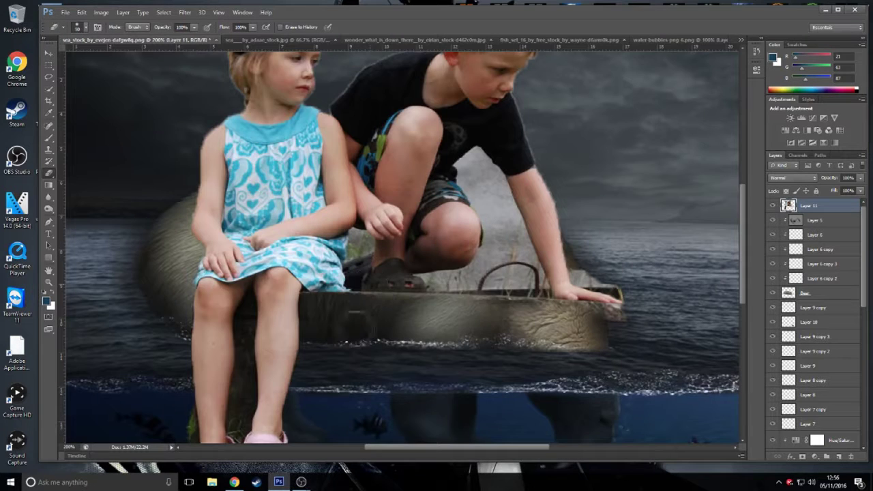
{"action": "mouse_move", "coordinate": [453, 292]}
{"action": "left_mouse_down"}
{"action": "mouse_move", "coordinate": [519, 279]}
{"action": "mouse_move", "coordinate": [477, 153]}
{"action": "mouse_move", "coordinate": [512, 218]}
{"action": "mouse_move", "coordinate": [481, 160]}
{"action": "left_mouse_up"}
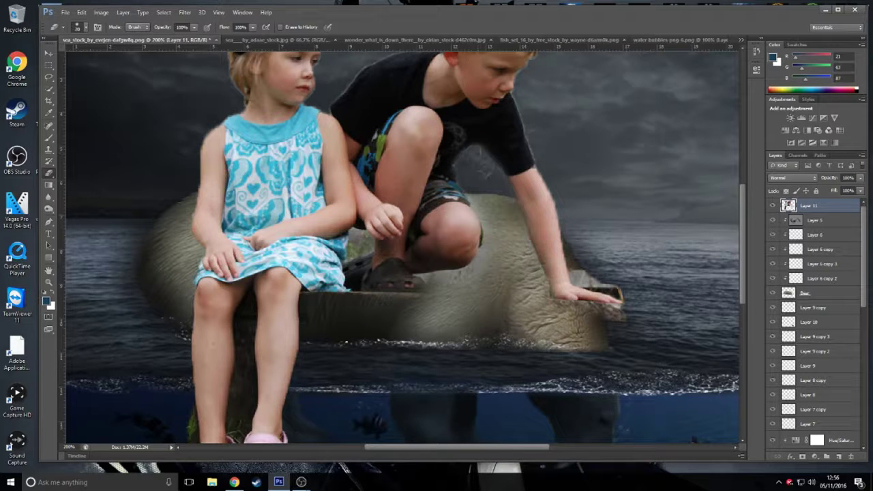
{"action": "mouse_move", "coordinate": [569, 256]}
{"action": "left_mouse_down"}
{"action": "mouse_move", "coordinate": [614, 293]}
{"action": "mouse_move", "coordinate": [583, 281]}
{"action": "mouse_move", "coordinate": [547, 294]}
{"action": "left_mouse_up"}
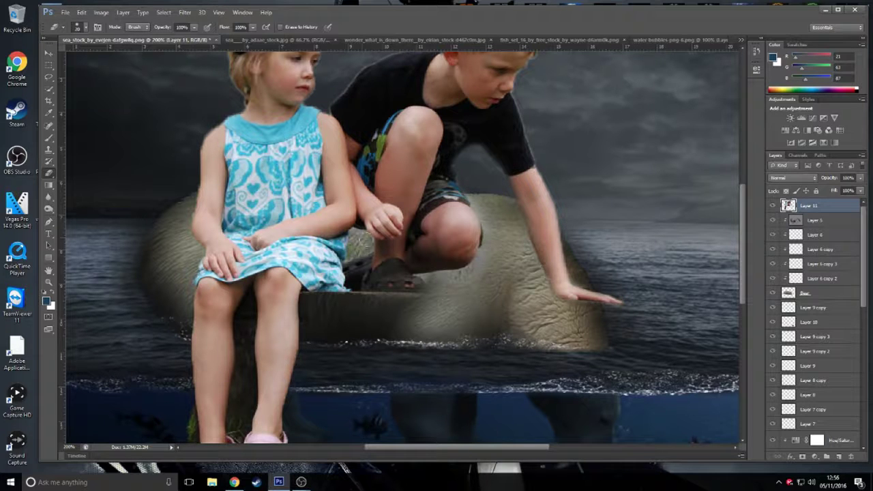
{"action": "scroll", "coordinate": [334, 177], "scroll_direction": "up", "scroll_amount": 3}
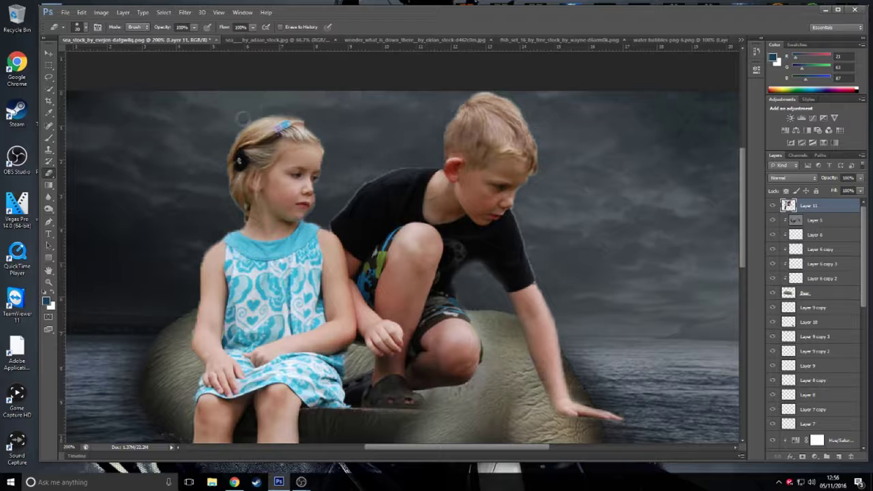
Erase the fringe along the girl's arm and between her legs, then begin resizing the children.
{"action": "left_click_drag", "start_coordinate": [200, 248], "coordinate": [191, 304]}
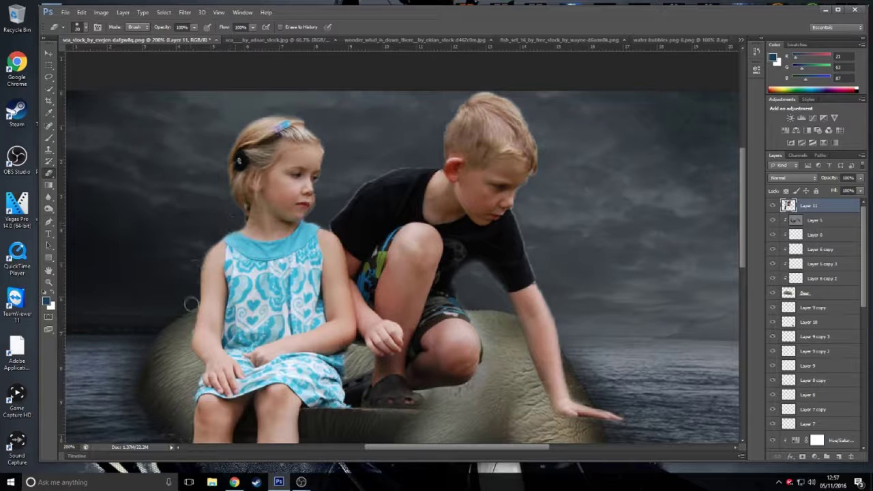
{"action": "scroll", "coordinate": [189, 320], "scroll_direction": "down", "scroll_amount": 2}
{"action": "scroll", "coordinate": [189, 321], "scroll_direction": "down", "scroll_amount": 3}
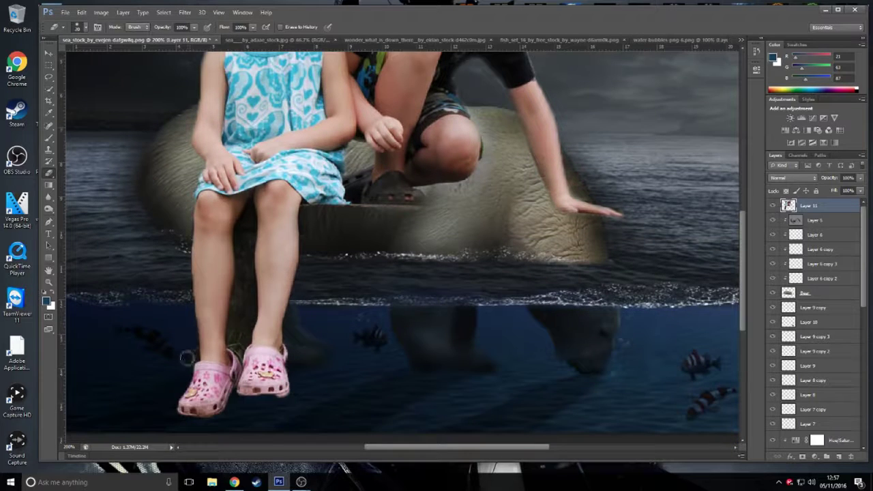
{"action": "mouse_move", "coordinate": [245, 240]}
{"action": "left_mouse_down"}
{"action": "mouse_move", "coordinate": [247, 315]}
{"action": "mouse_move", "coordinate": [232, 343]}
{"action": "left_mouse_up"}
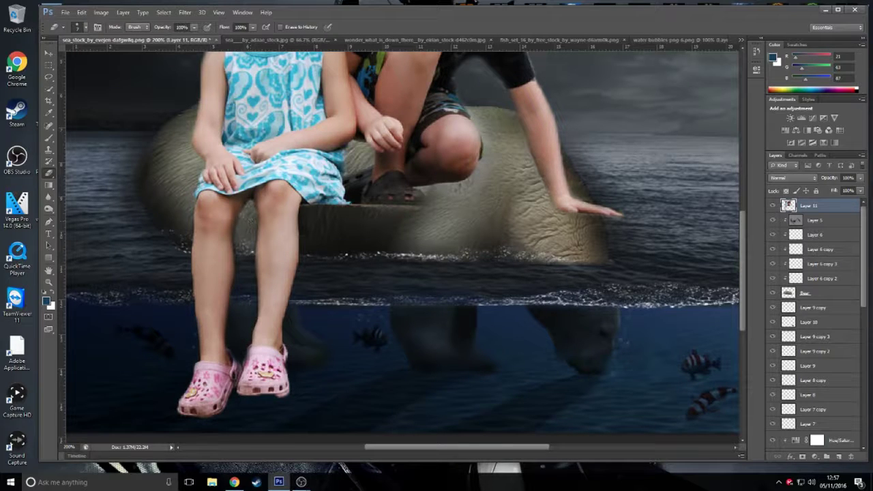
{"action": "scroll", "coordinate": [417, 260], "scroll_direction": "up", "scroll_amount": 3}
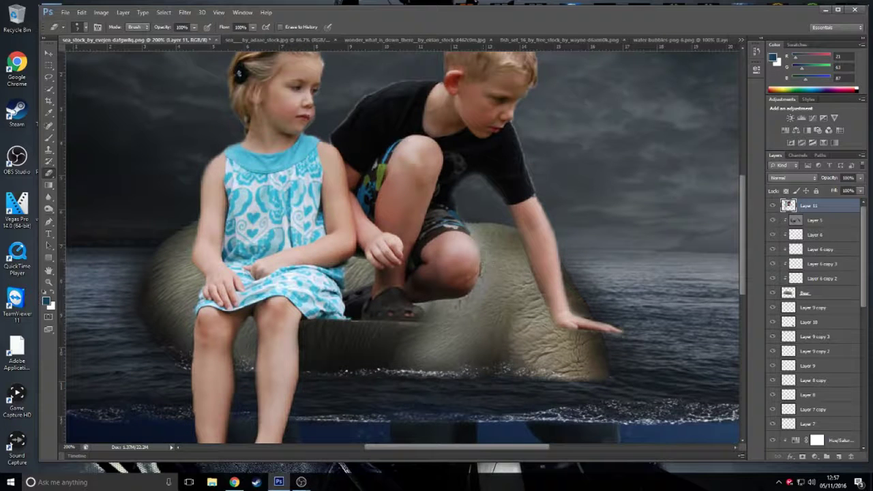
{"action": "key", "text": "ctrl+minus"}
{"action": "key", "text": "ctrl+t"}
{"action": "mouse_move", "coordinate": [289, 376]}
{"action": "left_mouse_down"}
{"action": "mouse_move", "coordinate": [402, 224]}
{"action": "mouse_move", "coordinate": [161, 455]}
{"action": "left_mouse_up"}
Apply the pending resize and erase leftover patches by the boy's knee and girl's hand.
{"action": "left_click", "coordinate": [474, 175]}
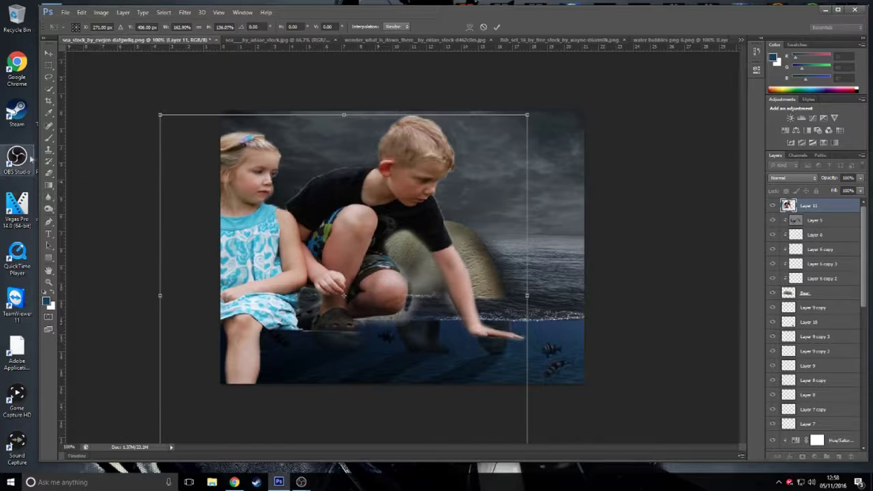
{"action": "left_click", "coordinate": [49, 173]}
{"action": "left_click", "coordinate": [427, 175]}
{"action": "mouse_move", "coordinate": [406, 304]}
{"action": "left_mouse_down"}
{"action": "mouse_move", "coordinate": [405, 281]}
{"action": "mouse_move", "coordinate": [396, 317]}
{"action": "mouse_move", "coordinate": [361, 321]}
{"action": "mouse_move", "coordinate": [448, 296]}
{"action": "left_mouse_up"}
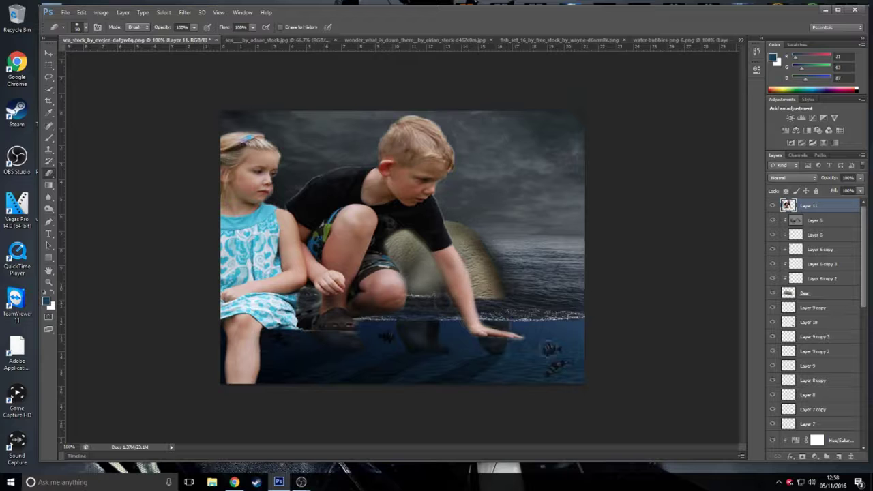
{"action": "left_click_drag", "start_coordinate": [313, 307], "coordinate": [305, 300]}
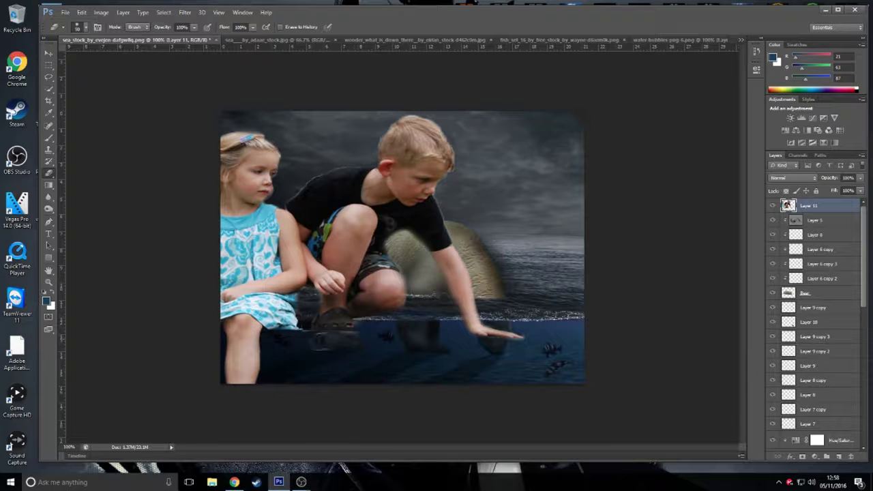
Scale the children down to about 54% and erase the shadow beside the girl's right knee.
{"action": "key", "text": "ctrl+minus"}
{"action": "key", "text": "ctrl+t"}
{"action": "mouse_move", "coordinate": [308, 376]}
{"action": "left_mouse_down"}
{"action": "mouse_move", "coordinate": [377, 245]}
{"action": "mouse_move", "coordinate": [351, 272]}
{"action": "mouse_move", "coordinate": [345, 259]}
{"action": "left_mouse_up"}
{"action": "key", "text": "Return"}
{"action": "key", "text": "ctrl+plus"}
{"action": "key", "text": "ctrl+plus"}
{"action": "left_click_drag", "start_coordinate": [303, 298], "coordinate": [333, 285]}
Move the children onto the bear's back, shrink them further and rotate about 2 degrees.
{"action": "key", "text": "ctrl+t"}
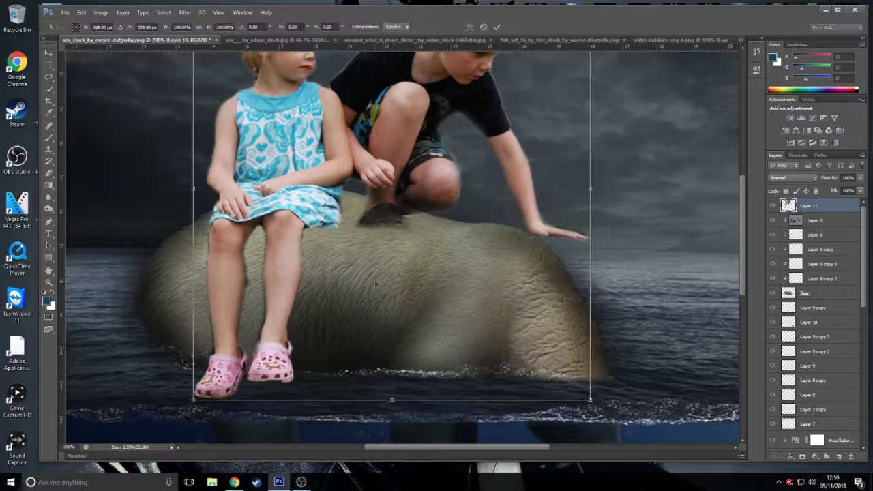
{"action": "left_click_drag", "start_coordinate": [375, 280], "coordinate": [394, 228]}
{"action": "left_click_drag", "start_coordinate": [569, 83], "coordinate": [530, 112]}
{"action": "left_click_drag", "start_coordinate": [483, 170], "coordinate": [502, 179]}
{"action": "left_click_drag", "start_coordinate": [545, 109], "coordinate": [538, 112]}
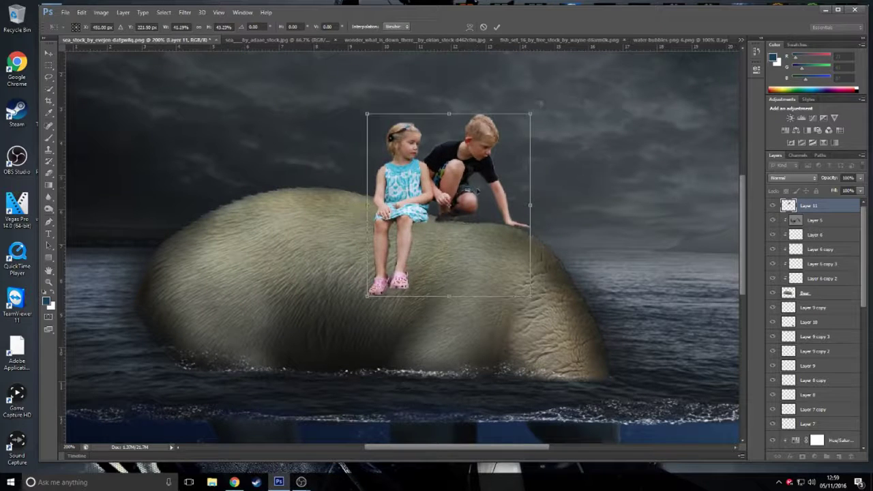
{"action": "key", "text": "Return"}
Shrink the children again from the bottom-left corner and rotate them about 3.5 degrees.
{"action": "key", "text": "ctrl+minus"}
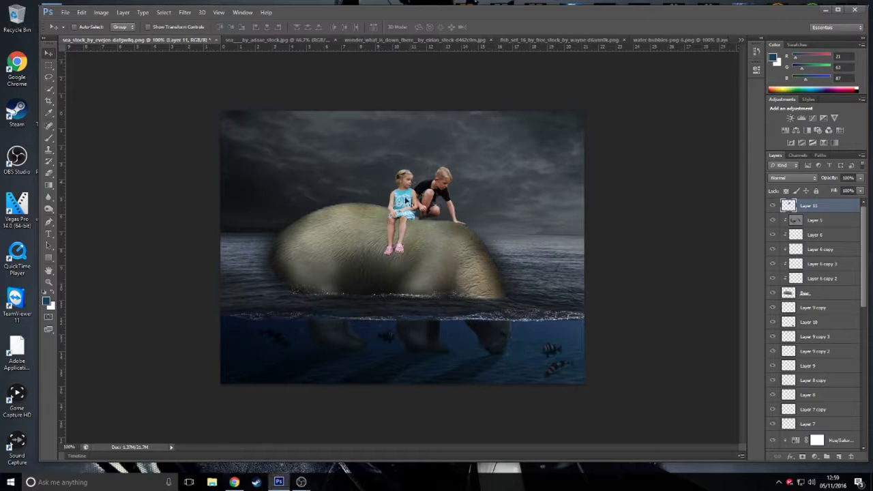
{"action": "key", "text": "ctrl+t"}
{"action": "mouse_move", "coordinate": [382, 258]}
{"action": "left_mouse_down"}
{"action": "mouse_move", "coordinate": [407, 229]}
{"action": "mouse_move", "coordinate": [433, 224]}
{"action": "left_mouse_up"}
{"action": "left_click_drag", "start_coordinate": [476, 170], "coordinate": [482, 179]}
{"action": "left_click", "coordinate": [496, 26]}
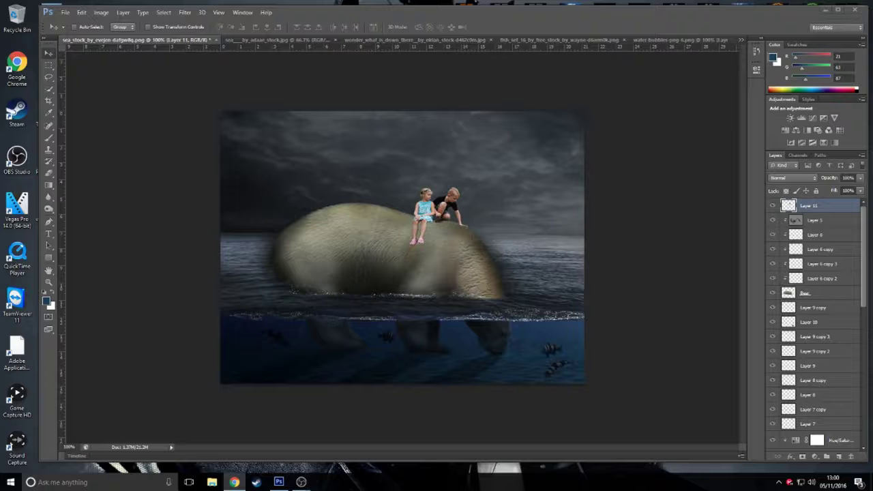
{"action": "left_click", "coordinate": [815, 456]}
Add a Hue/Saturation adjustment layer with Saturation lowered to -59.
{"action": "left_click", "coordinate": [811, 344]}
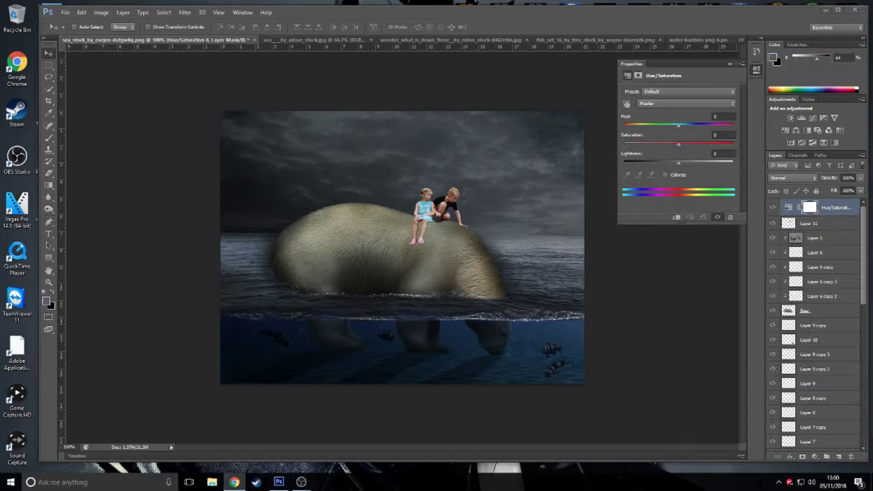
{"action": "left_click_drag", "start_coordinate": [678, 145], "coordinate": [646, 145]}
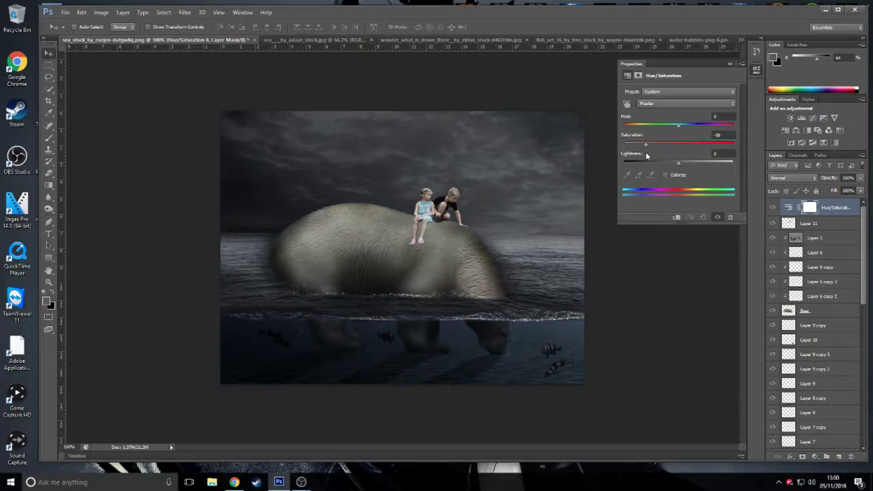
{"action": "left_click", "coordinate": [730, 64]}
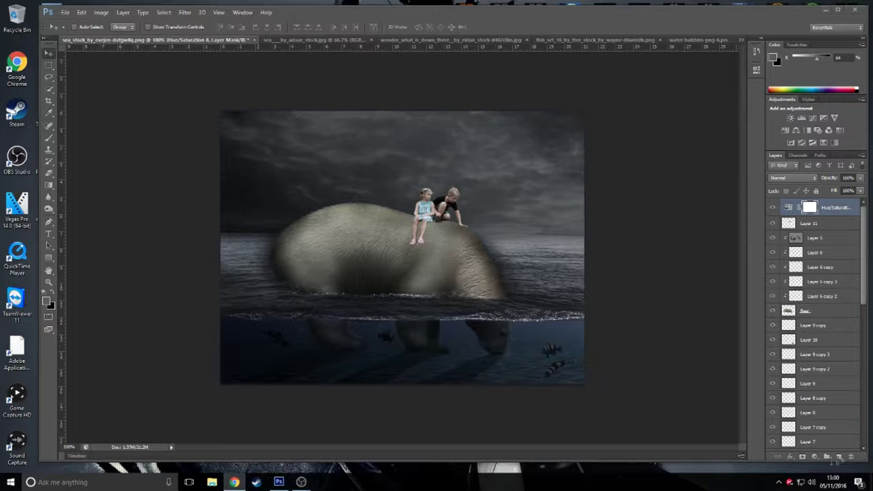
Create a new layer filled with 50% Gray, then delete it.
{"action": "left_click", "coordinate": [839, 456]}
{"action": "right_click", "coordinate": [812, 206]}
{"action": "left_click", "coordinate": [81, 12]}
{"action": "left_click", "coordinate": [93, 143]}
{"action": "left_click", "coordinate": [426, 148]}
{"action": "left_click", "coordinate": [410, 223]}
{"action": "left_click", "coordinate": [489, 140]}
{"action": "right_click", "coordinate": [829, 205]}
{"action": "left_click", "coordinate": [723, 167]}
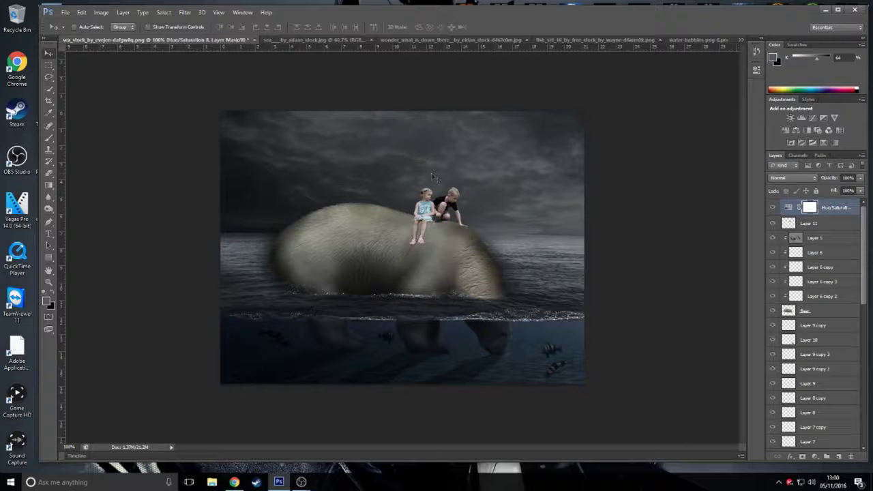
Clip Layer 11 with the children to the layer below, then release the clipping.
{"action": "left_click", "coordinate": [810, 224]}
{"action": "right_click", "coordinate": [811, 224]}
{"action": "left_click", "coordinate": [719, 236]}
{"action": "left_click", "coordinate": [780, 230], "text": "alt"}
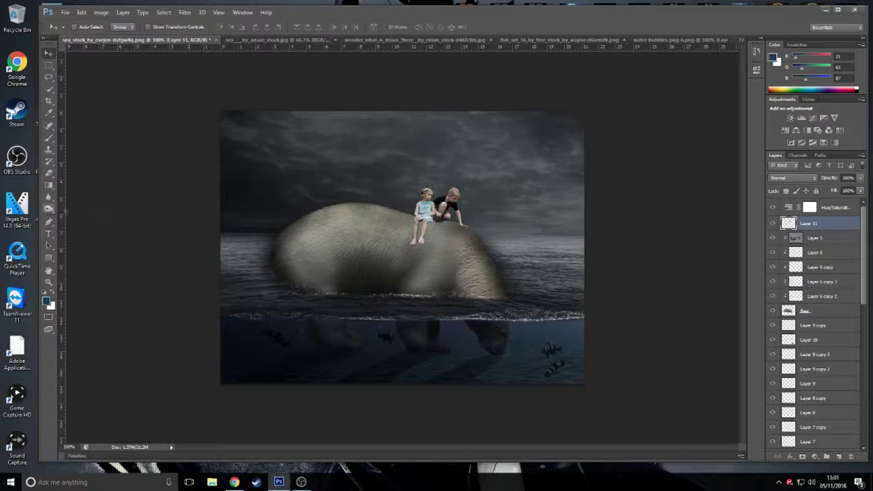
With the Burn tool at about 200% zoom, darken hair strands on the children's heads.
{"action": "key", "text": "o"}
{"action": "key", "text": "ctrl+plus"}
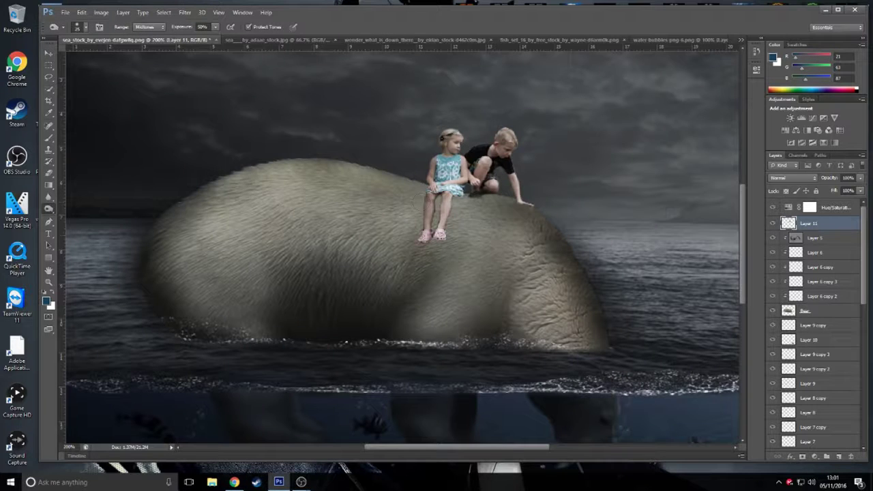
{"action": "mouse_move", "coordinate": [434, 133]}
{"action": "left_mouse_down"}
{"action": "mouse_move", "coordinate": [503, 127]}
{"action": "mouse_move", "coordinate": [532, 204]}
{"action": "mouse_move", "coordinate": [468, 187]}
{"action": "mouse_move", "coordinate": [460, 164]}
{"action": "left_mouse_up"}
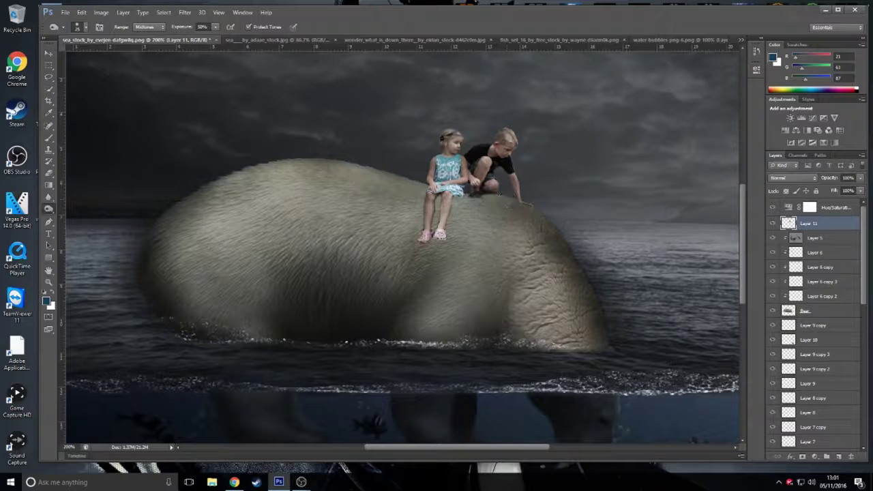
{"action": "scroll", "coordinate": [813, 245], "scroll_direction": "down", "scroll_amount": 3}
On the Bear layer, burn the fur beneath the boy's hand, around the girl's seat and below his knee.
{"action": "left_click", "coordinate": [815, 233]}
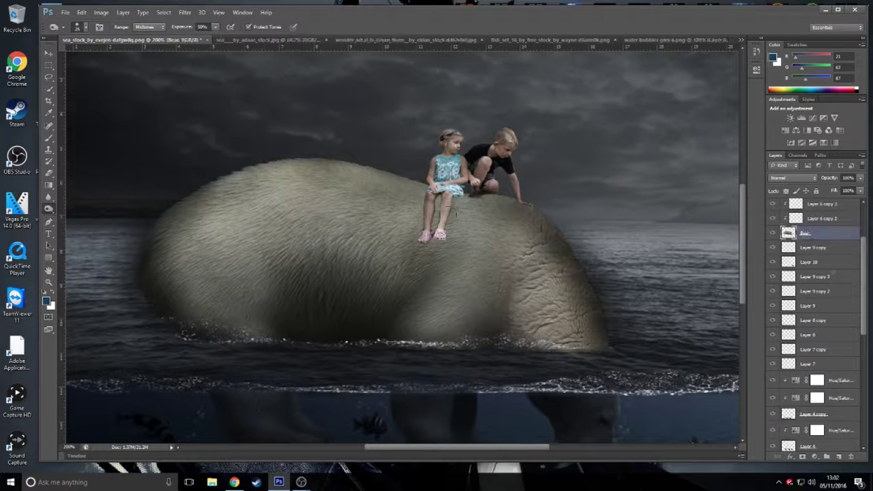
{"action": "mouse_move", "coordinate": [522, 205]}
{"action": "left_mouse_down"}
{"action": "mouse_move", "coordinate": [460, 197]}
{"action": "mouse_move", "coordinate": [477, 200]}
{"action": "left_mouse_up"}
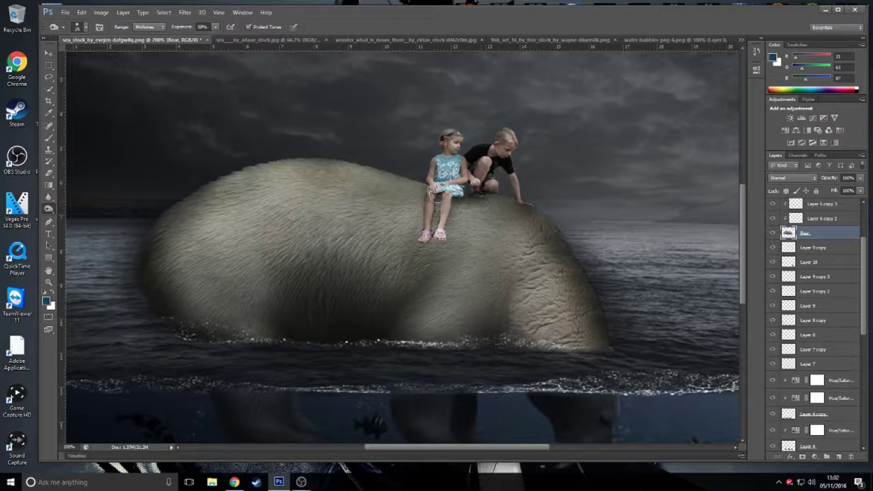
{"action": "left_click_drag", "start_coordinate": [428, 188], "coordinate": [414, 178]}
{"action": "left_click_drag", "start_coordinate": [519, 208], "coordinate": [478, 193]}
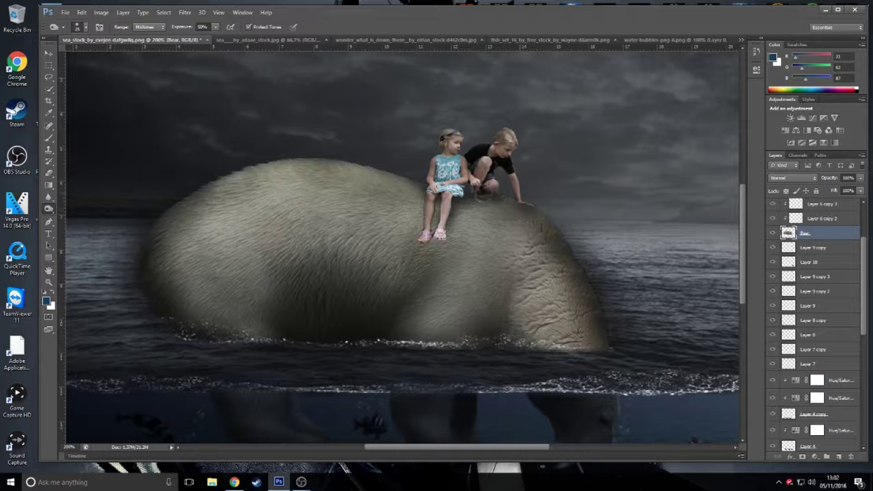
{"action": "left_click_drag", "start_coordinate": [419, 181], "coordinate": [313, 167]}
View the whole composite, briefly visit the web browser, then zoom back in on the children.
{"action": "key", "text": "ctrl+minus"}
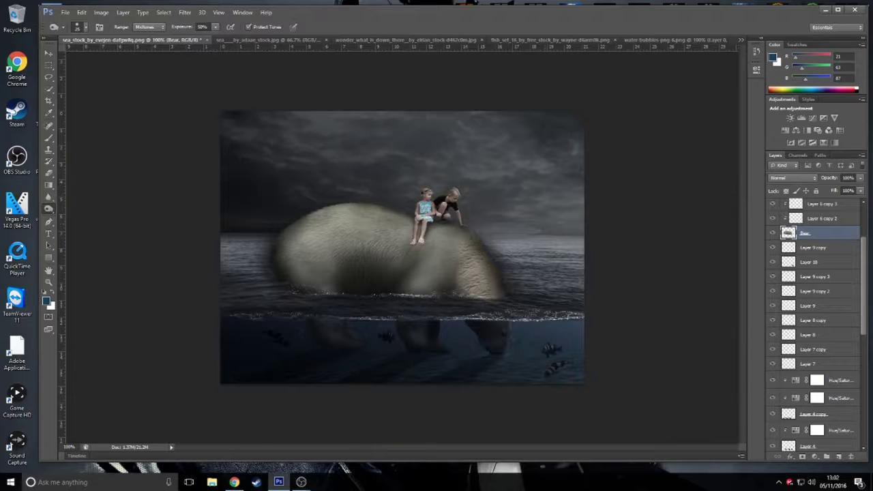
{"action": "left_click", "coordinate": [234, 482]}
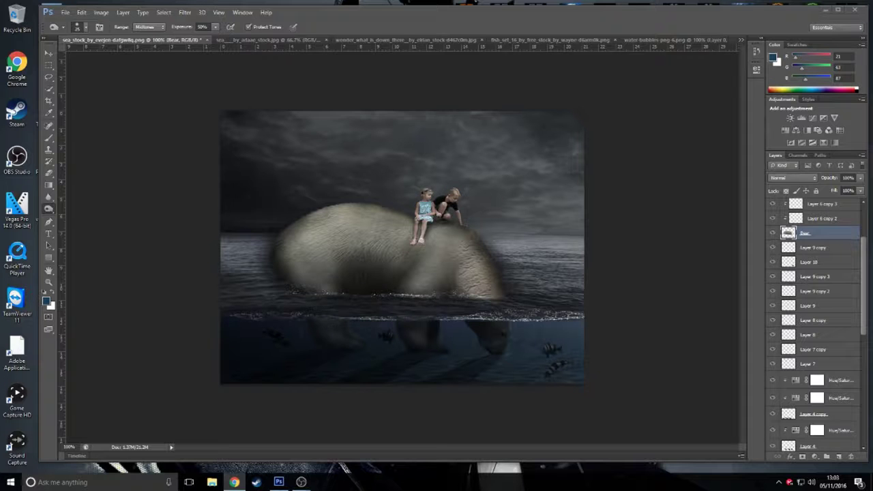
{"action": "left_click", "coordinate": [405, 280]}
{"action": "key", "text": "ctrl+plus"}
{"action": "key", "text": "ctrl+plus"}
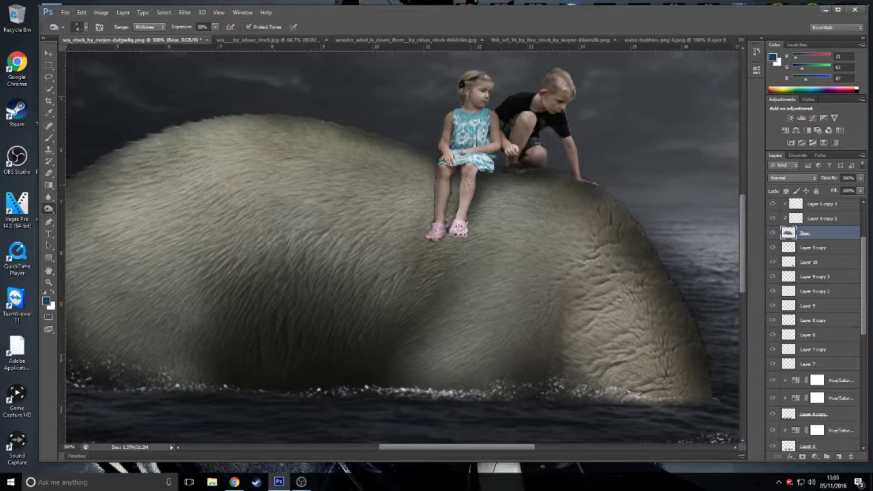
{"action": "scroll", "coordinate": [822, 214], "scroll_direction": "up", "scroll_amount": 3}
{"action": "left_click", "coordinate": [809, 223]}
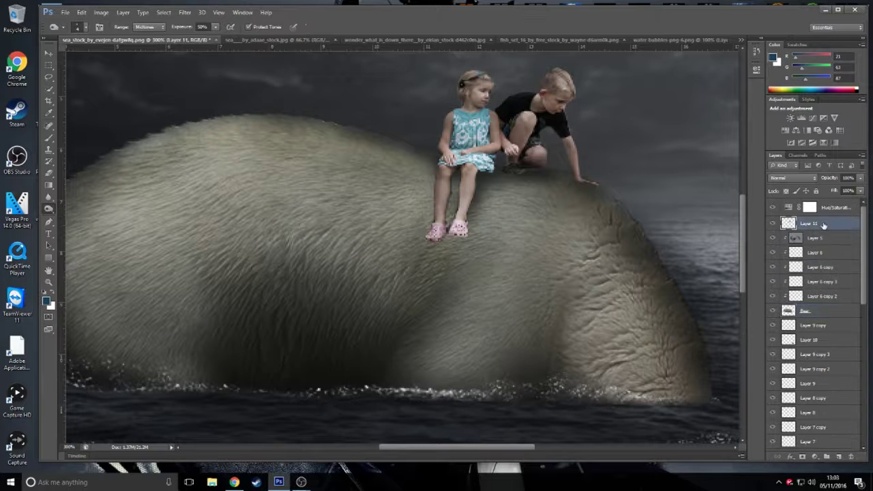
Step through the layers above the bear, from the Hue/Saturation mask down to Layer 6 copy 2.
{"action": "left_click", "coordinate": [815, 238]}
{"action": "left_click", "coordinate": [820, 267]}
{"action": "left_click", "coordinate": [822, 282]}
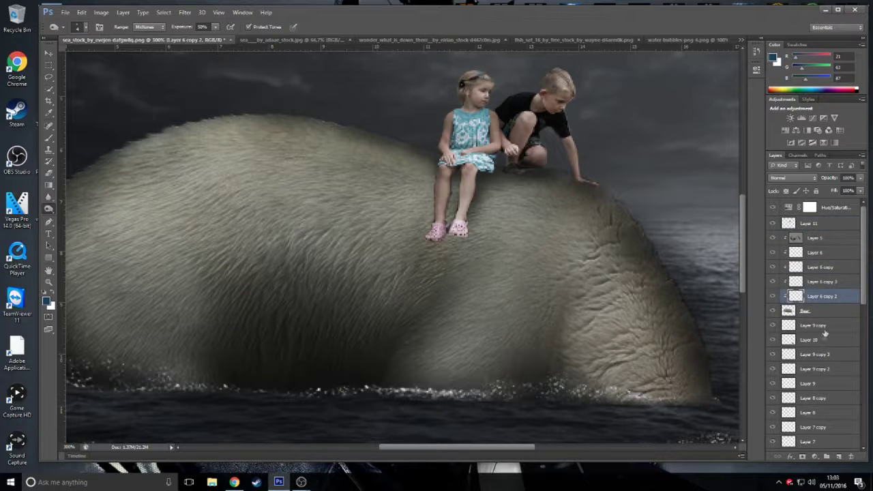
{"action": "left_click", "coordinate": [838, 208]}
{"action": "left_click", "coordinate": [809, 223]}
{"action": "left_click", "coordinate": [815, 237]}
{"action": "left_click", "coordinate": [814, 253]}
{"action": "left_click", "coordinate": [820, 266]}
{"action": "left_click", "coordinate": [822, 281]}
{"action": "left_click", "coordinate": [822, 296]}
Inspect the layers below the bear, Layer 9 and Layer 8, with the whole image in view.
{"action": "left_click", "coordinate": [827, 310]}
{"action": "left_click", "coordinate": [824, 326]}
{"action": "left_click", "coordinate": [822, 354]}
{"action": "left_click", "coordinate": [822, 369]}
{"action": "left_click", "coordinate": [821, 384]}
{"action": "key", "text": "ctrl+minus"}
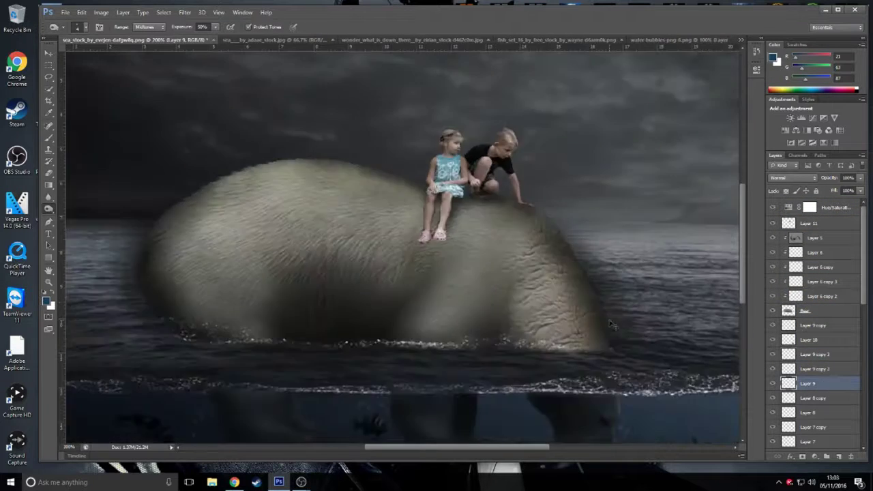
{"action": "key", "text": "ctrl+minus"}
{"action": "key", "text": "ctrl+minus"}
{"action": "left_click", "coordinate": [822, 397]}
{"action": "left_click", "coordinate": [825, 412]}
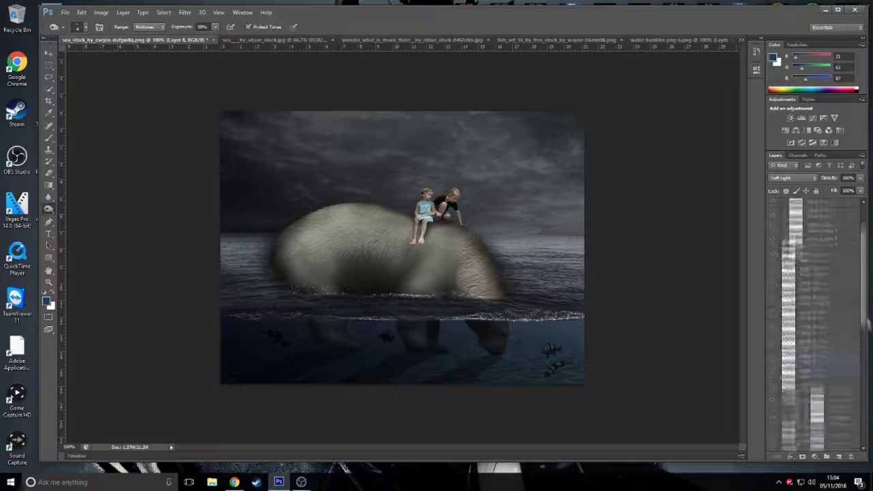
{"action": "scroll", "coordinate": [857, 320], "scroll_direction": "down", "scroll_amount": 5}
{"action": "scroll", "coordinate": [860, 287], "scroll_direction": "down", "scroll_amount": 5}
{"action": "scroll", "coordinate": [859, 300], "scroll_direction": "up", "scroll_amount": 10}
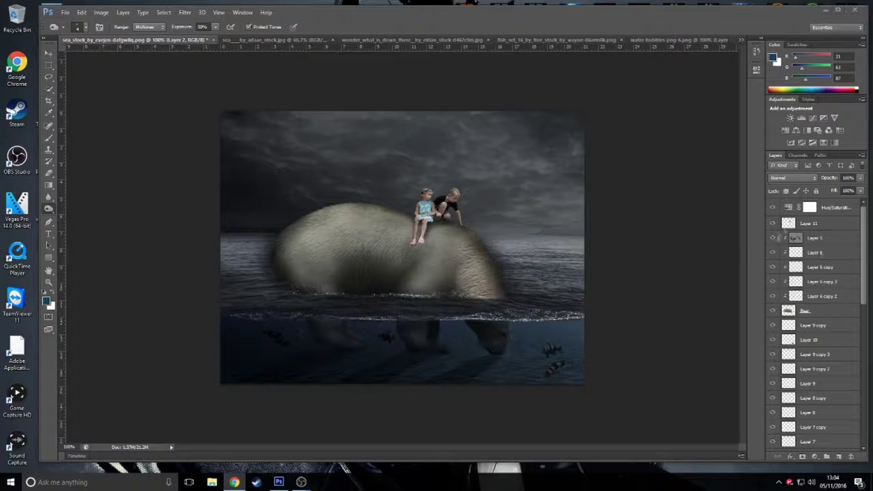
On Layer 11, burn shadows under the girl's shoes, along her legs and by the boy's knee.
{"action": "left_click", "coordinate": [791, 223]}
{"action": "key", "text": "v"}
{"action": "key", "text": "ctrl+plus"}
{"action": "key", "text": "ctrl+plus"}
{"action": "key", "text": "ctrl+plus"}
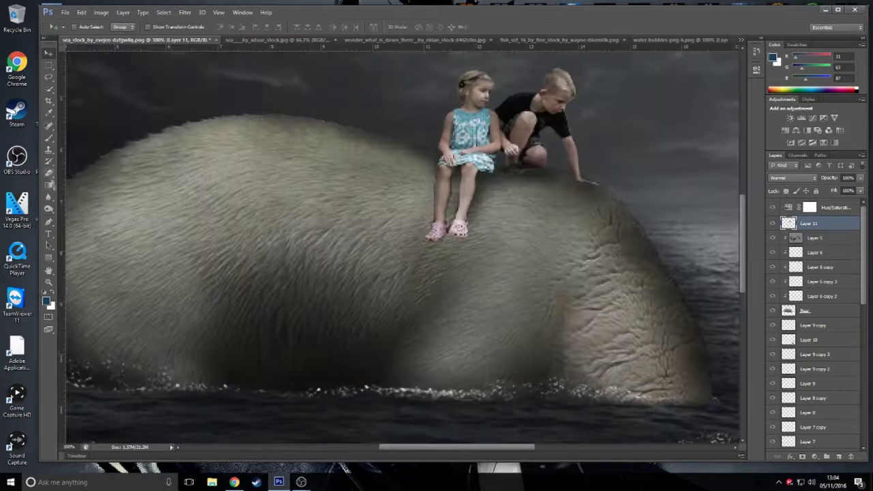
{"action": "key", "text": "o"}
{"action": "key", "text": "alt+e"}
{"action": "key", "text": "Escape"}
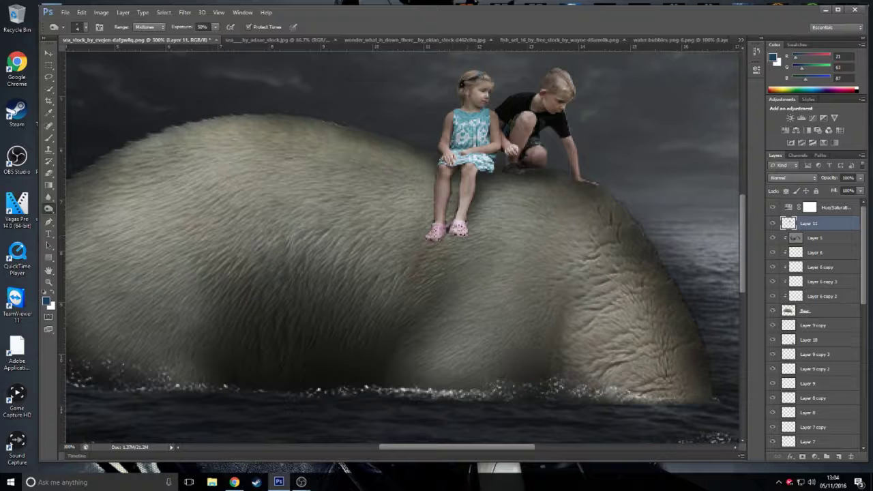
{"action": "left_click_drag", "start_coordinate": [454, 219], "coordinate": [466, 232]}
{"action": "left_click_drag", "start_coordinate": [456, 194], "coordinate": [458, 225]}
{"action": "mouse_move", "coordinate": [467, 180]}
{"action": "left_mouse_down"}
{"action": "mouse_move", "coordinate": [467, 222]}
{"action": "mouse_move", "coordinate": [465, 195]}
{"action": "left_mouse_up"}
{"action": "mouse_move", "coordinate": [482, 161]}
{"action": "left_mouse_down"}
{"action": "mouse_move", "coordinate": [505, 182]}
{"action": "mouse_move", "coordinate": [491, 175]}
{"action": "left_mouse_up"}
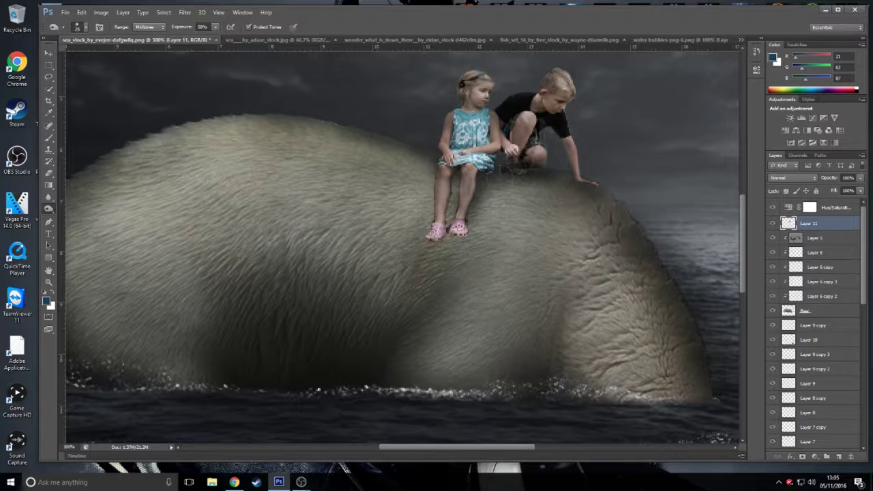
On the Bear layer, burn the fur near the girl's feet and restore opacity to 100%.
{"action": "key", "text": "ctrl+0"}
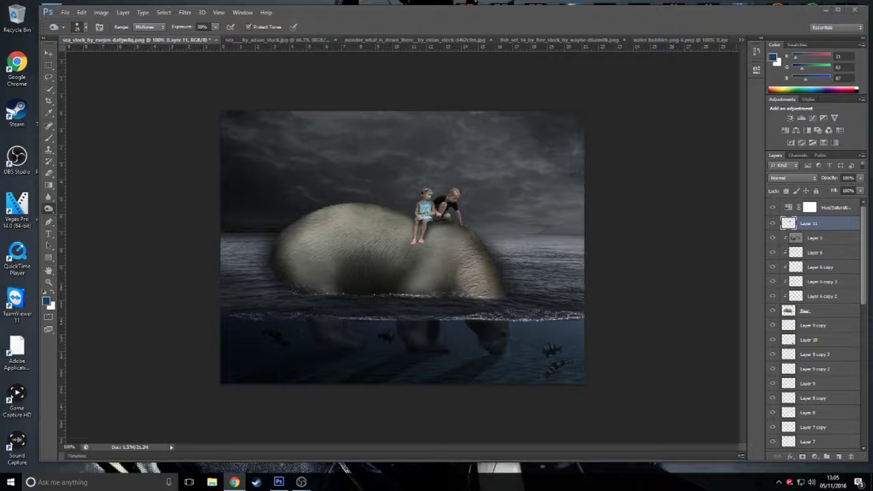
{"action": "left_click", "coordinate": [819, 315]}
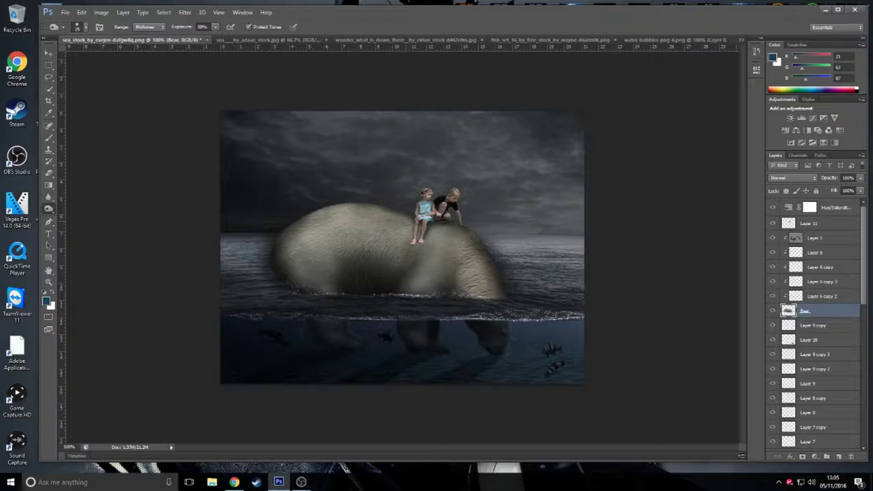
{"action": "left_click_drag", "start_coordinate": [404, 226], "coordinate": [409, 235]}
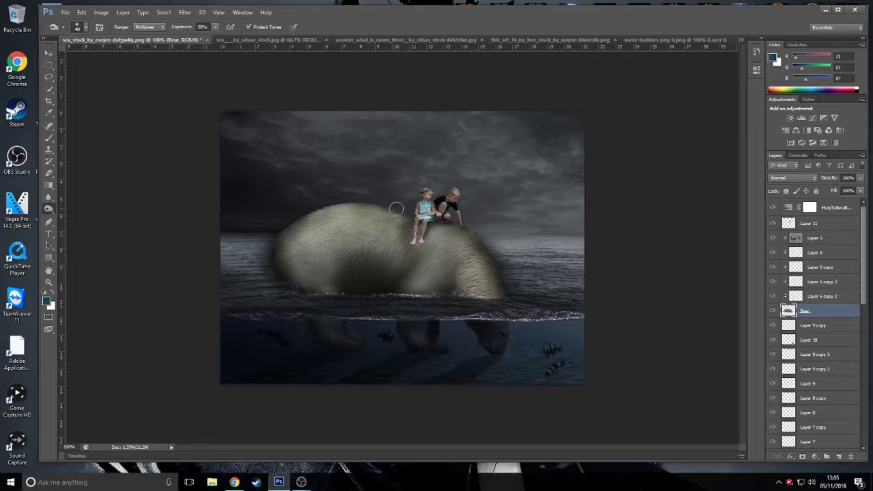
{"action": "left_click", "coordinate": [848, 178]}
{"action": "type", "text": "100"}
{"action": "key", "text": "Return"}
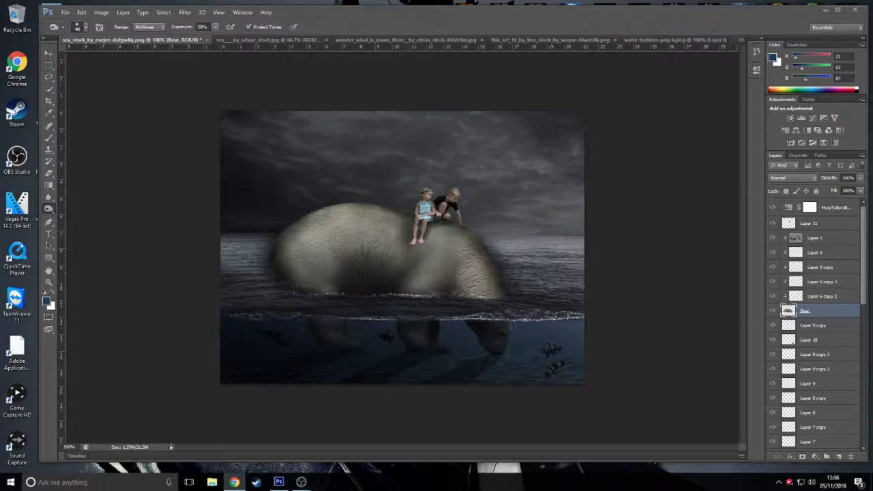
Create a new top layer and paint soft black over the upper-left of the image.
{"action": "key", "text": "b"}
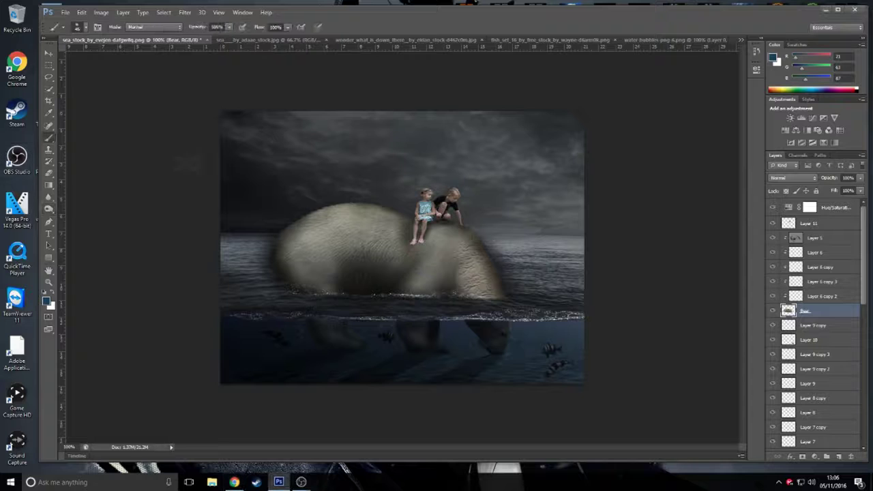
{"action": "left_click", "coordinate": [83, 27]}
{"action": "left_click", "coordinate": [809, 207]}
{"action": "key", "text": "ctrl+shift+alt+n"}
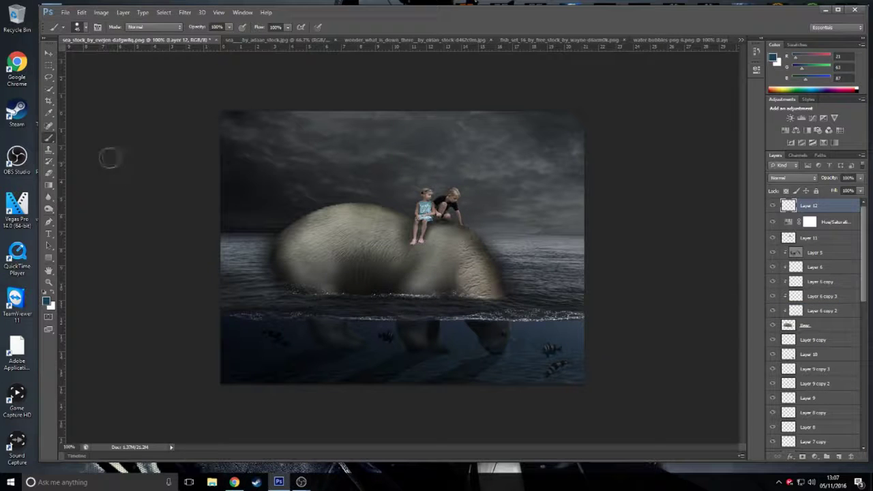
{"action": "left_click", "coordinate": [80, 28]}
{"action": "key", "text": "Return"}
{"action": "left_click", "coordinate": [46, 300]}
{"action": "left_click", "coordinate": [528, 123]}
{"action": "mouse_move", "coordinate": [307, 195]}
{"action": "left_mouse_down"}
{"action": "mouse_move", "coordinate": [245, 198]}
{"action": "mouse_move", "coordinate": [471, 337]}
{"action": "left_mouse_up"}
{"action": "left_click_drag", "start_coordinate": [836, 180], "coordinate": [843, 181]}
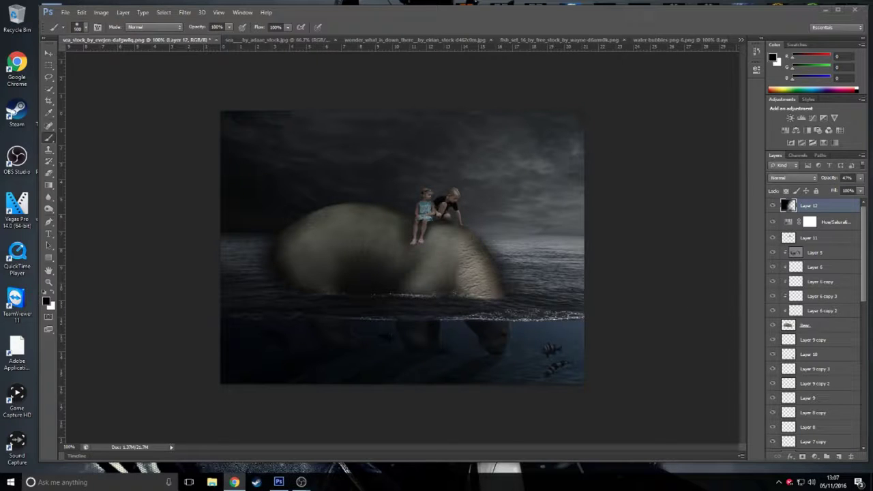
Paint a yellow glow near the children, undo it, and pick a new shade of yellow.
{"action": "left_click", "coordinate": [46, 300]}
{"action": "left_click", "coordinate": [398, 136]}
{"action": "left_click", "coordinate": [416, 140]}
{"action": "left_click", "coordinate": [530, 124]}
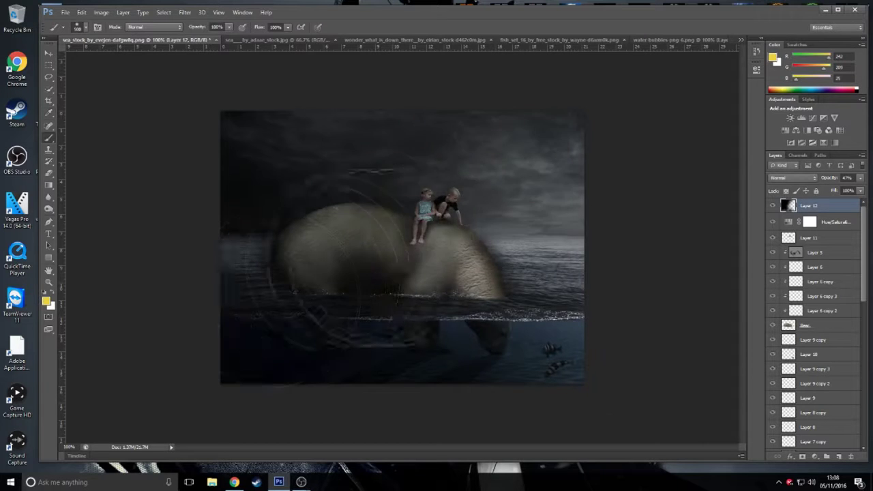
{"action": "left_click_drag", "start_coordinate": [313, 279], "coordinate": [450, 184]}
{"action": "key", "text": "ctrl+z"}
{"action": "left_click", "coordinate": [47, 300]}
{"action": "left_click", "coordinate": [399, 140]}
{"action": "left_click", "coordinate": [530, 123]}
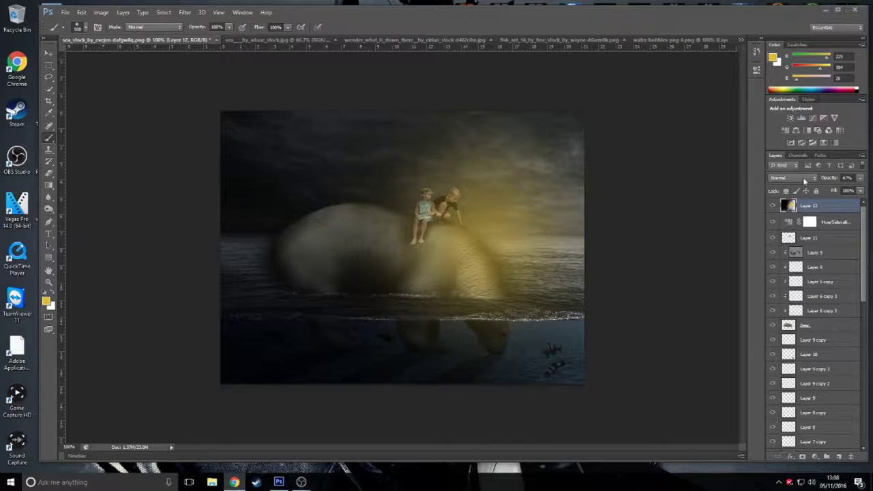
Set the glow layer to Hard Light and enlarge it to spread the glow across the scene.
{"action": "left_click", "coordinate": [791, 178]}
{"action": "left_click", "coordinate": [784, 305]}
{"action": "key", "text": "v"}
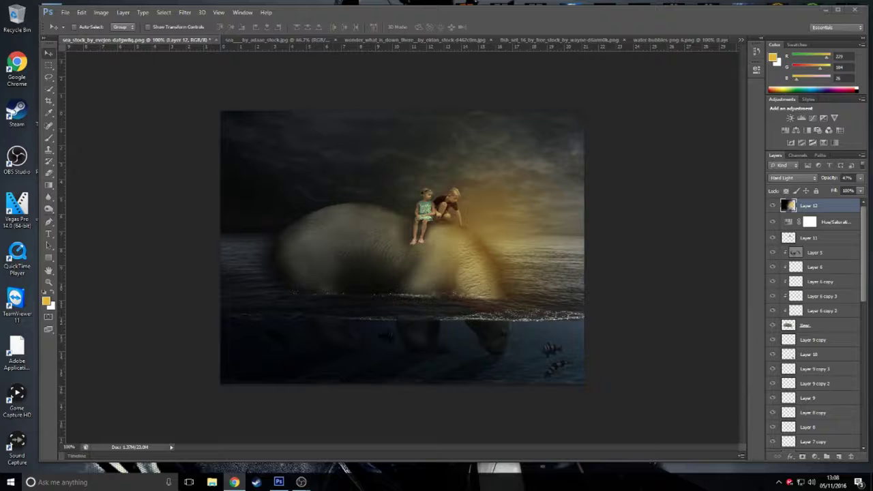
{"action": "key", "text": "ctrl+t"}
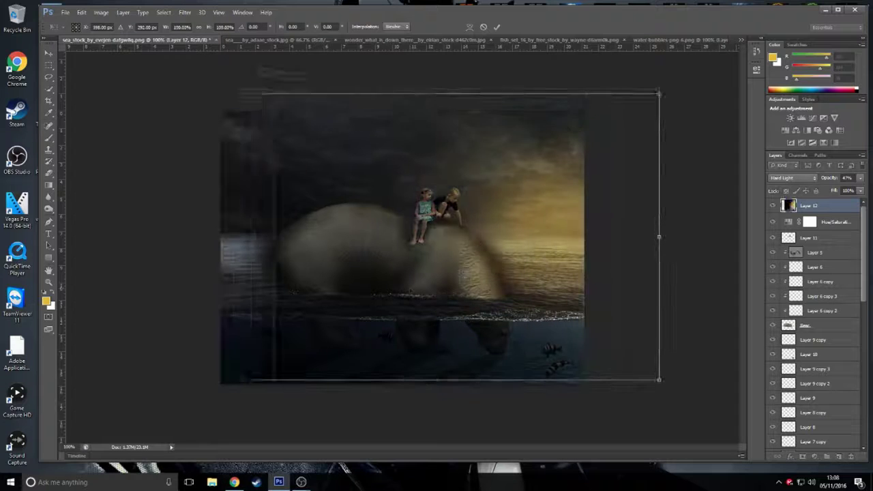
{"action": "left_click_drag", "start_coordinate": [583, 238], "coordinate": [666, 239]}
{"action": "key", "text": "Return"}
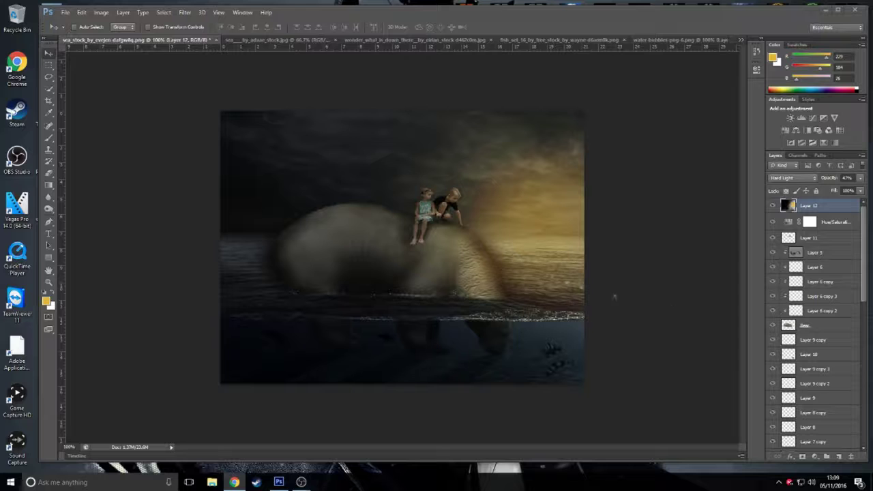
{"action": "key", "text": "ctrl+t"}
{"action": "mouse_move", "coordinate": [382, 168]}
{"action": "left_mouse_down"}
{"action": "mouse_move", "coordinate": [340, 209]}
{"action": "mouse_move", "coordinate": [322, 196]}
{"action": "left_mouse_up"}
{"action": "key", "text": "Return"}
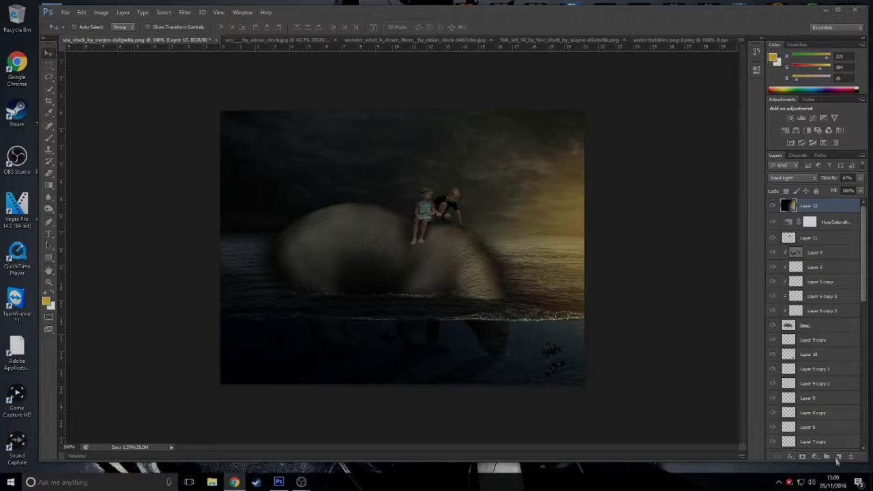
Add a Levels adjustment on top, adjusting the white input, output black and midtone sliders.
{"action": "left_click", "coordinate": [814, 456]}
{"action": "left_click", "coordinate": [812, 317]}
{"action": "mouse_move", "coordinate": [734, 158]}
{"action": "left_mouse_down"}
{"action": "mouse_move", "coordinate": [666, 158]}
{"action": "mouse_move", "coordinate": [715, 157]}
{"action": "left_mouse_up"}
{"action": "mouse_move", "coordinate": [635, 186]}
{"action": "left_mouse_down"}
{"action": "mouse_move", "coordinate": [659, 187]}
{"action": "mouse_move", "coordinate": [634, 188]}
{"action": "left_mouse_up"}
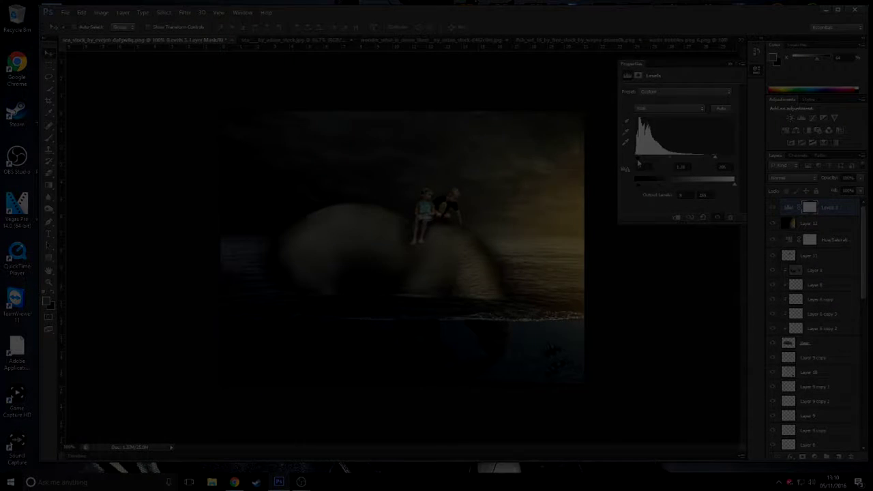
{"action": "left_click_drag", "start_coordinate": [665, 164], "coordinate": [667, 165]}
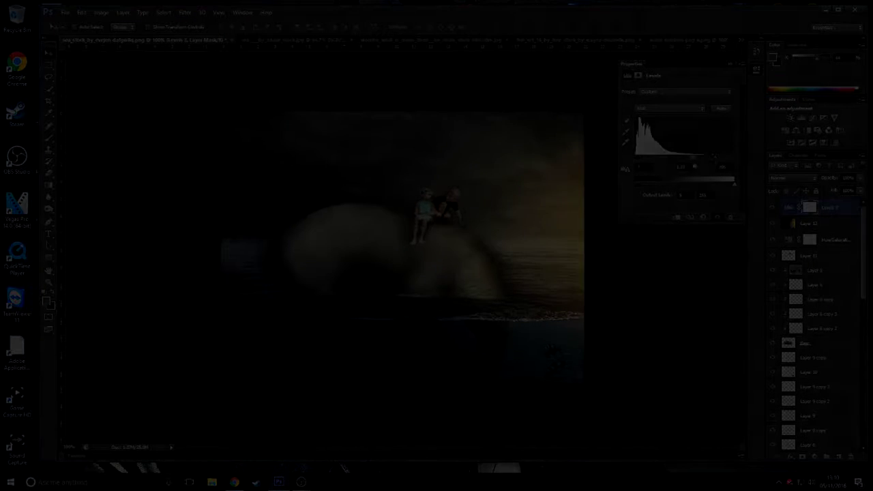